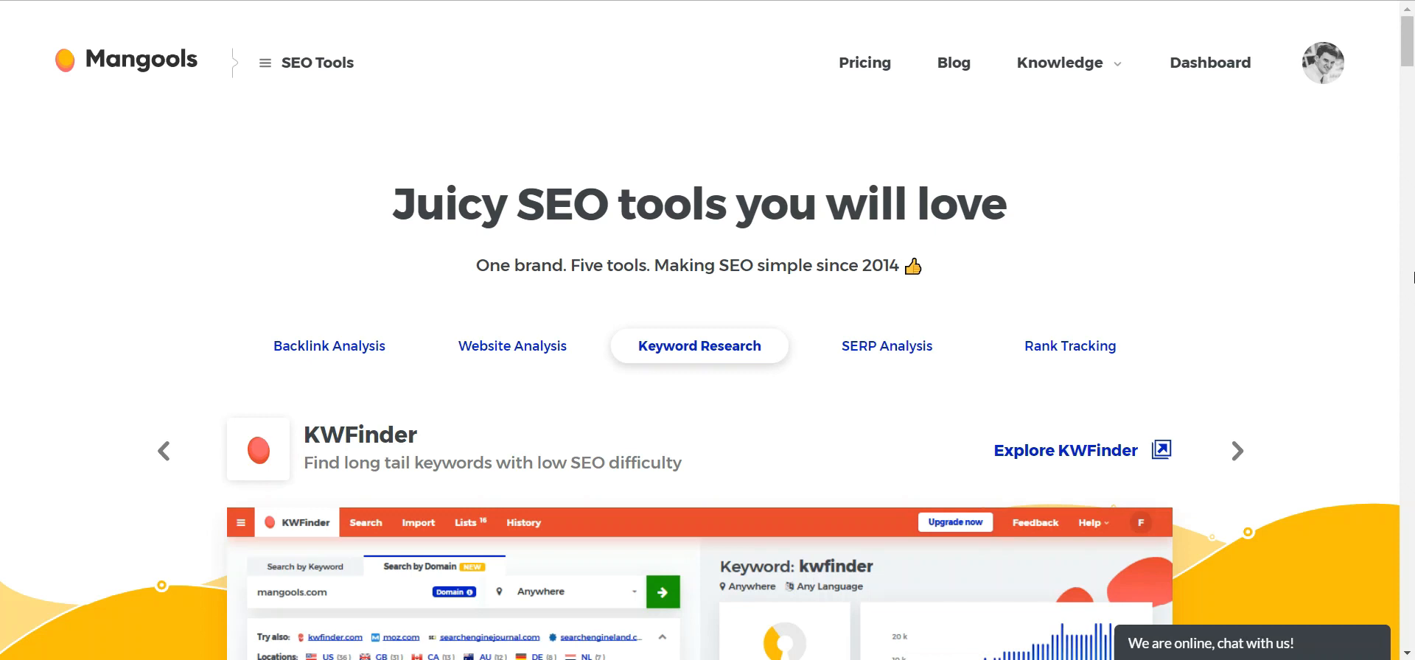
# - Browse the Mangools SEO tools carousel to review each tool
pyautogui.scroll(-2, 970, 422)
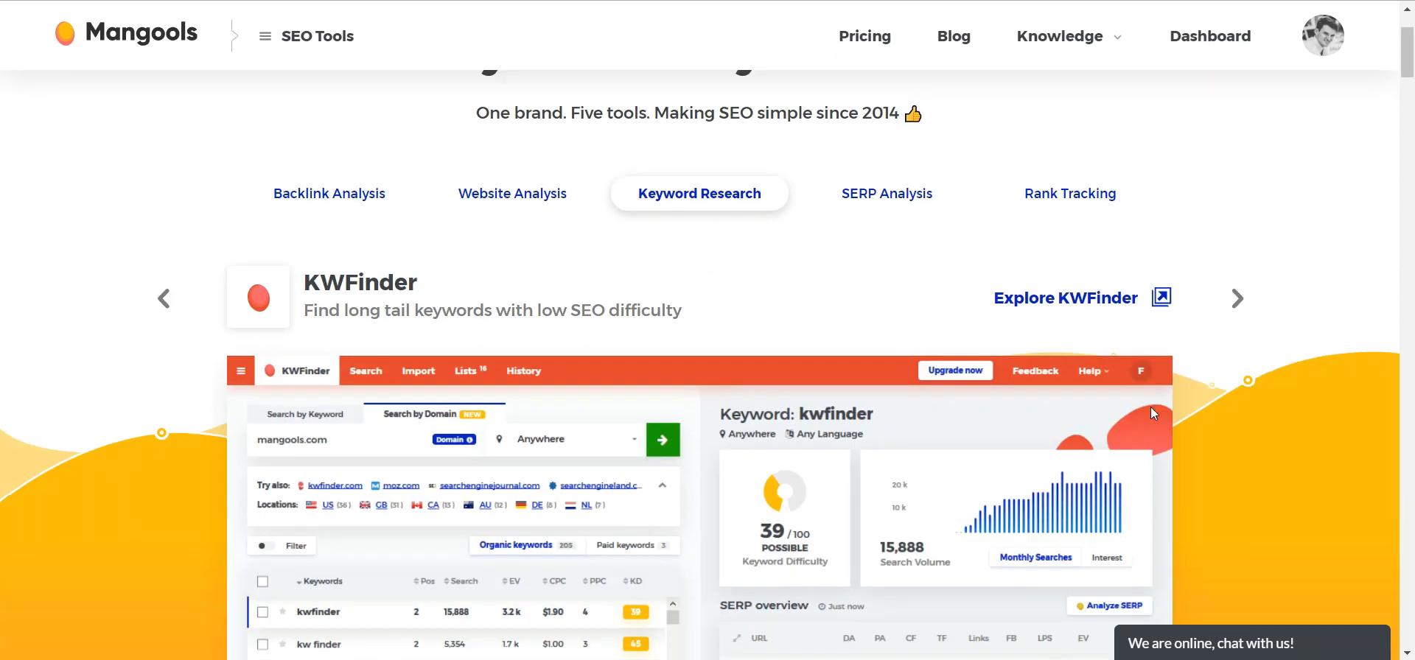
pyautogui.click(1239, 298)
pyautogui.click(1238, 299)
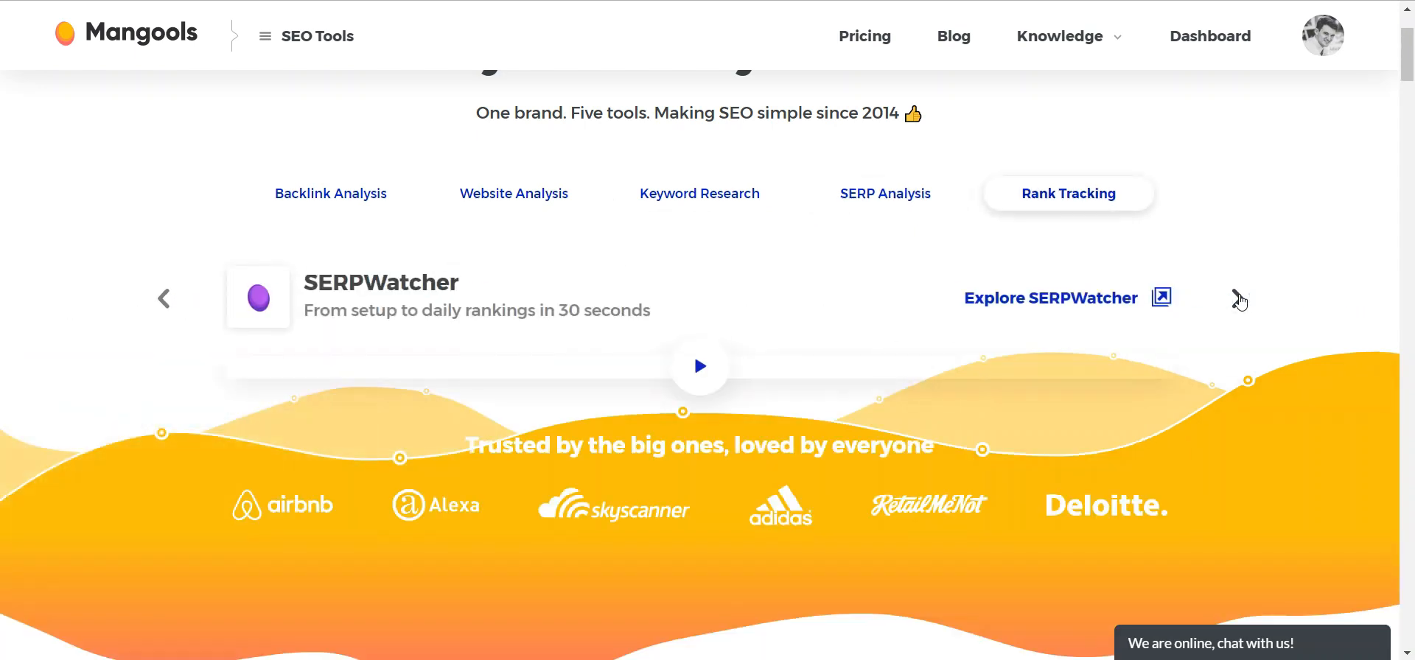
pyautogui.click(1239, 298)
pyautogui.click(1238, 299)
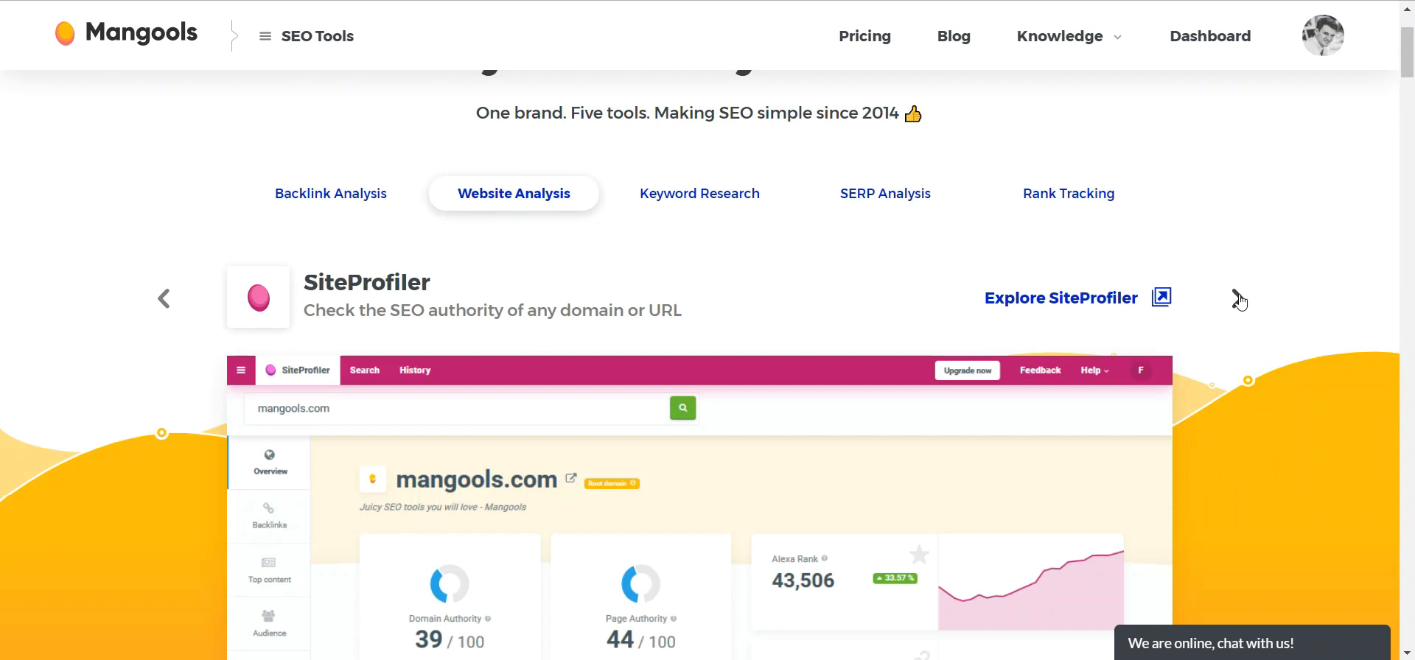
pyautogui.click(1238, 298)
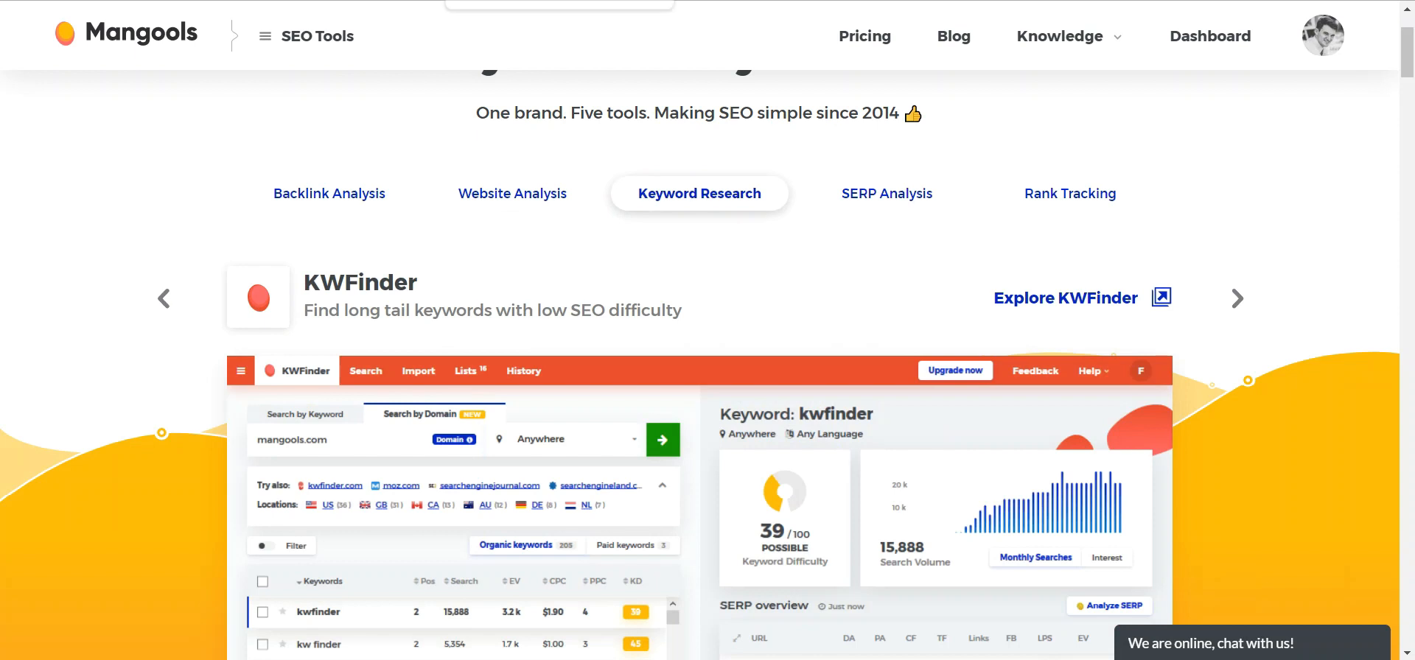
# - Switch to the KWFinder tab and compare the keyword and domain search modes
pyautogui.click(516, 1)
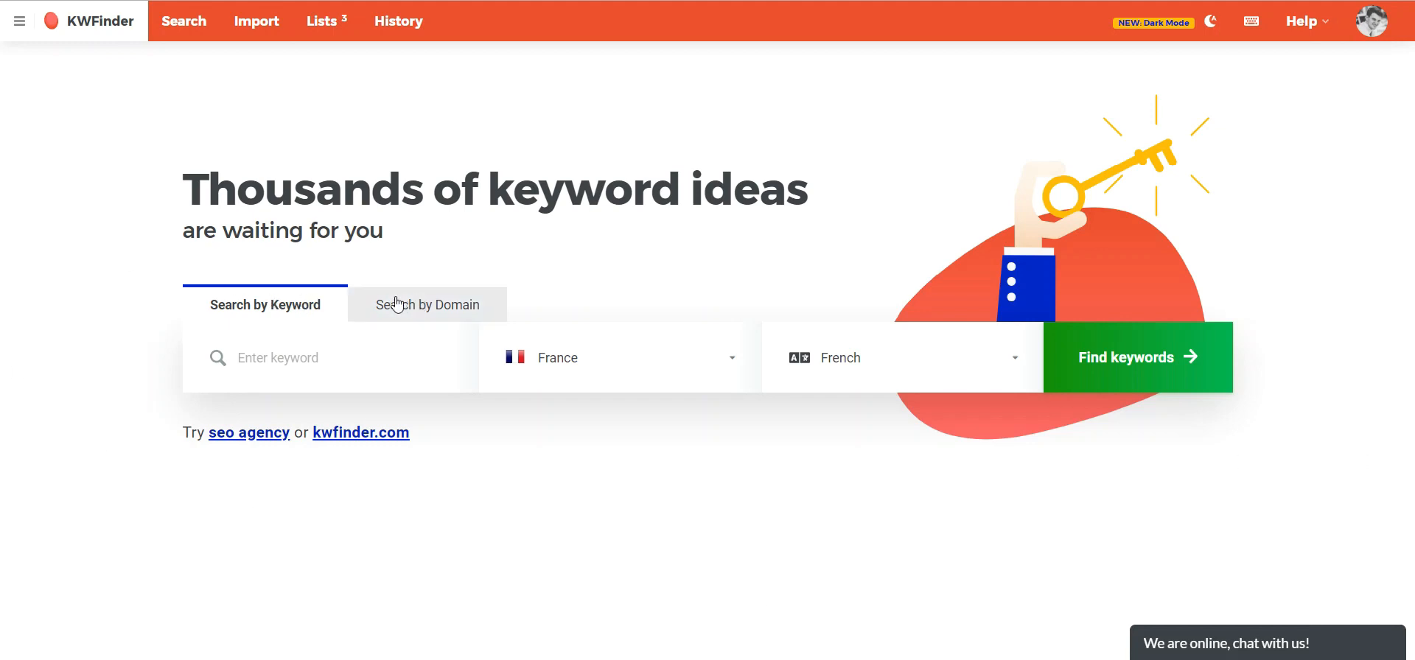
pyautogui.click(429, 303)
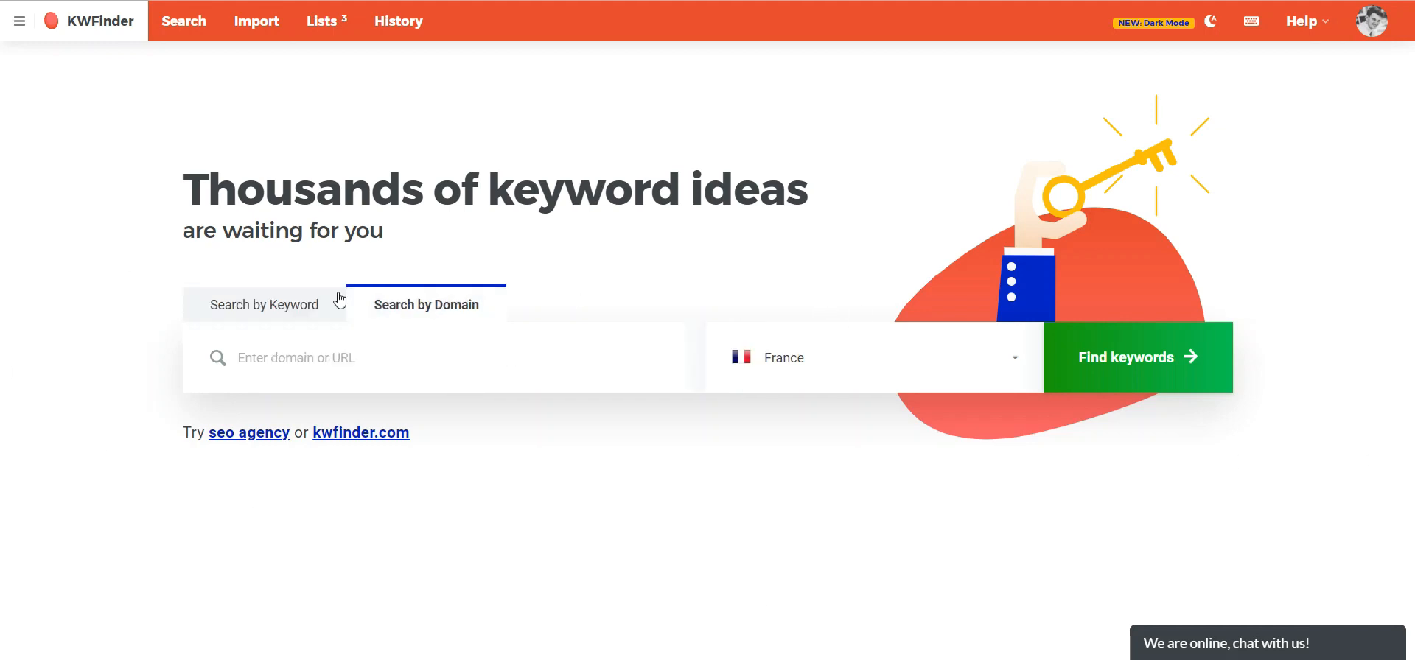
pyautogui.click(295, 304)
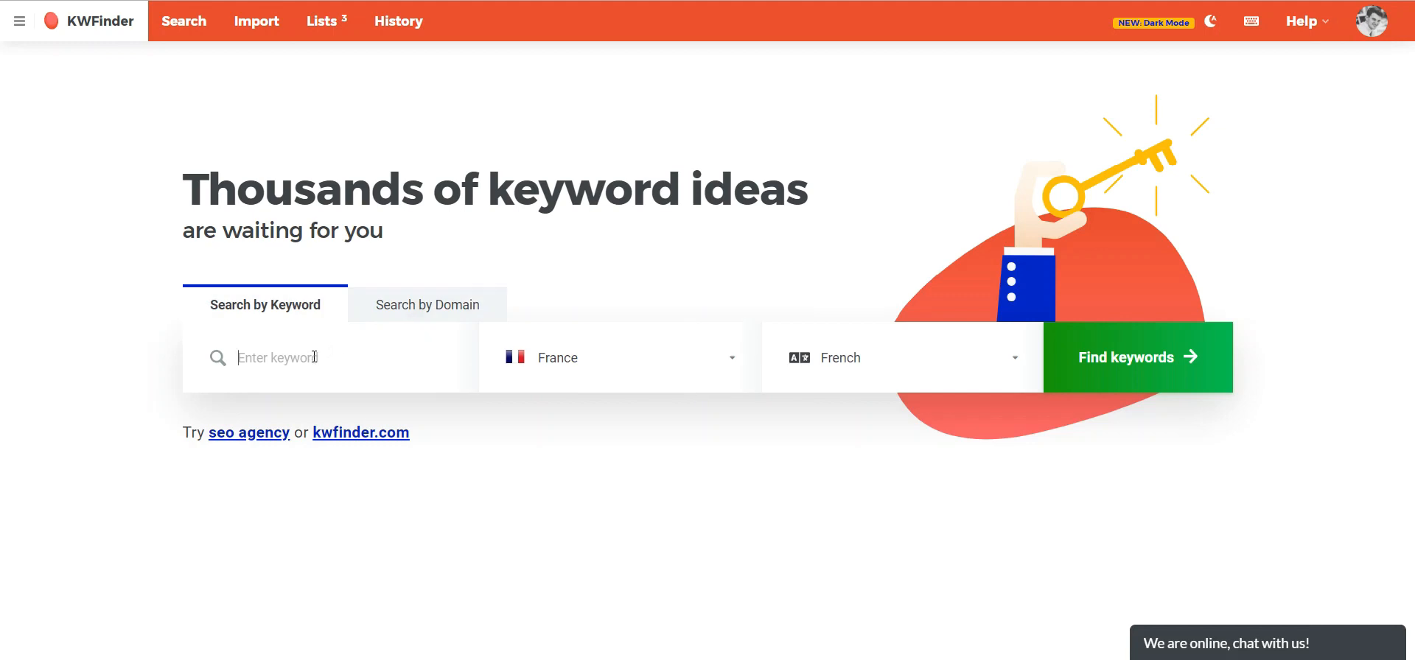
# - Search for the keyword "table basse" with France as location and French as language
pyautogui.click(623, 363)
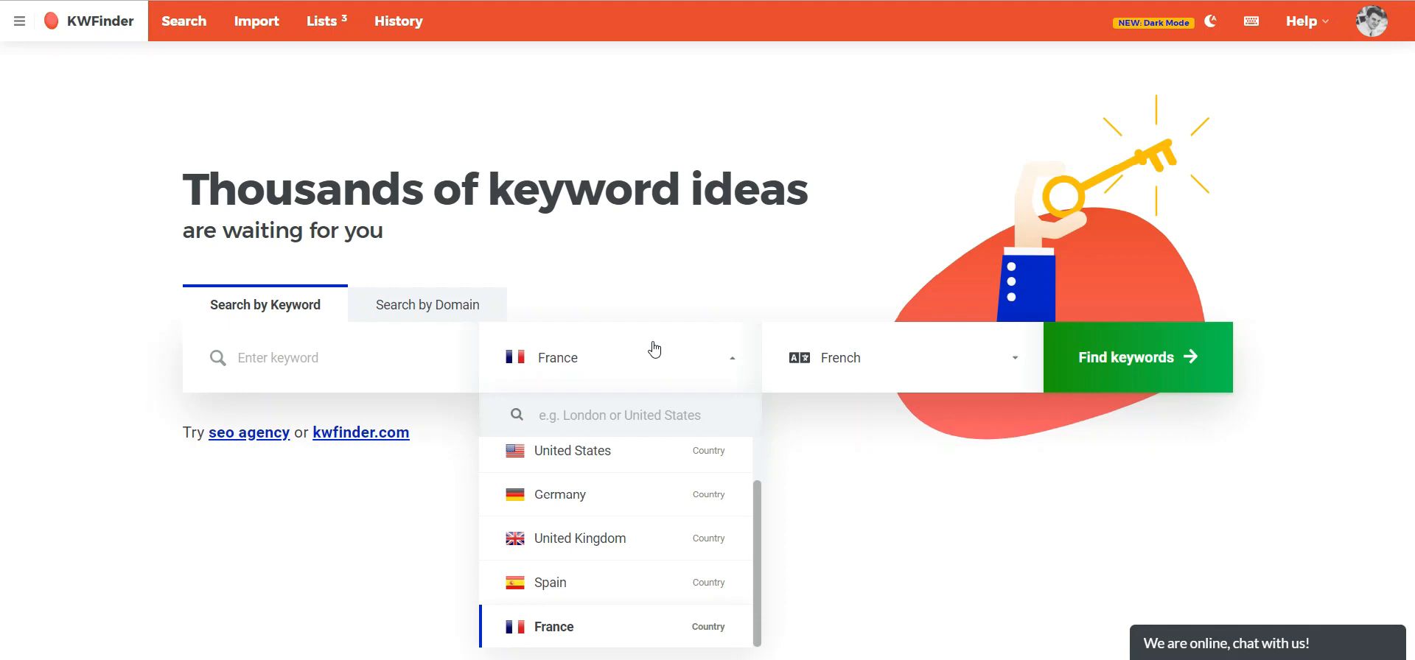
pyautogui.click(858, 355)
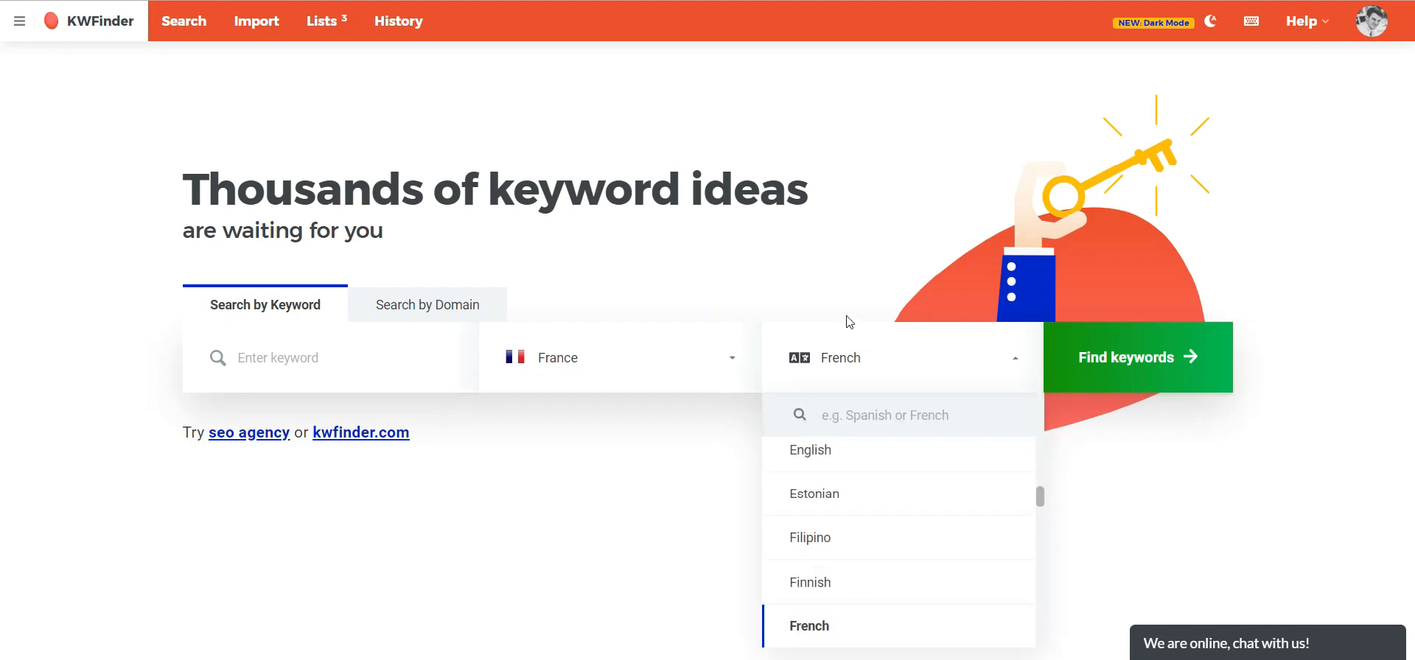
pyautogui.click(228, 357)
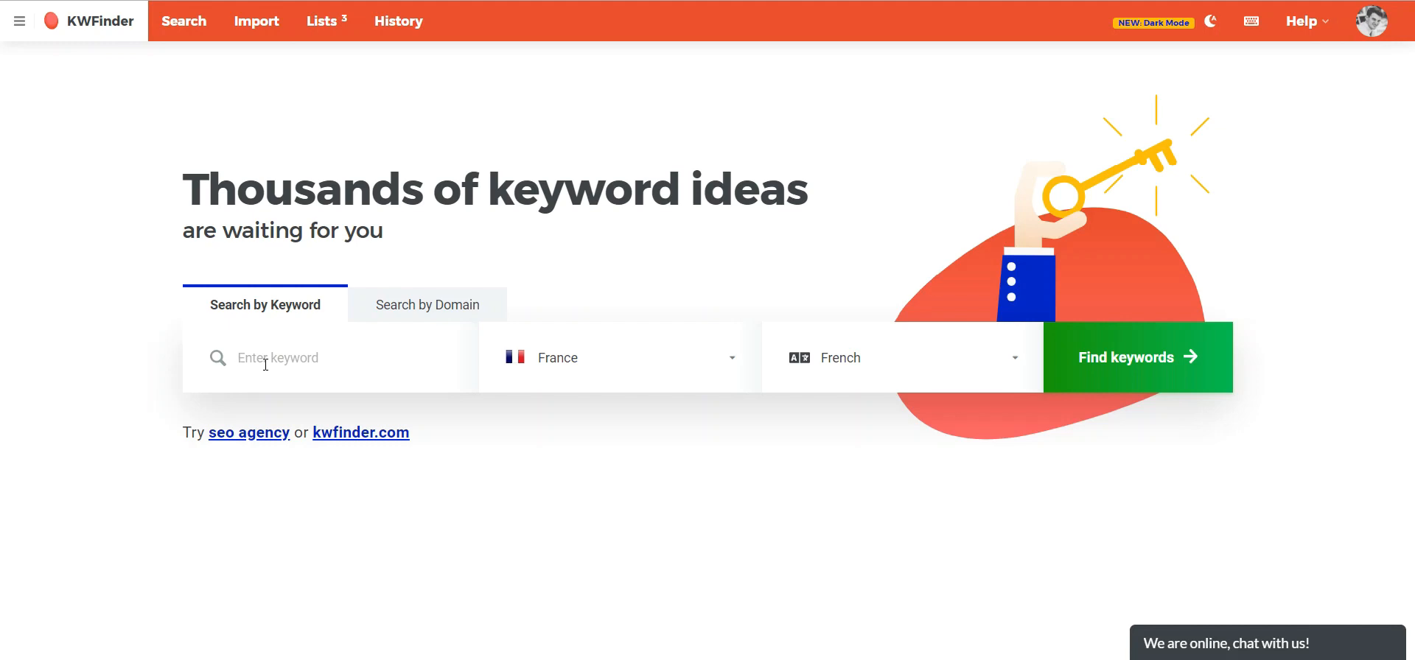
pyautogui.write('table basse')
pyautogui.press('Return')
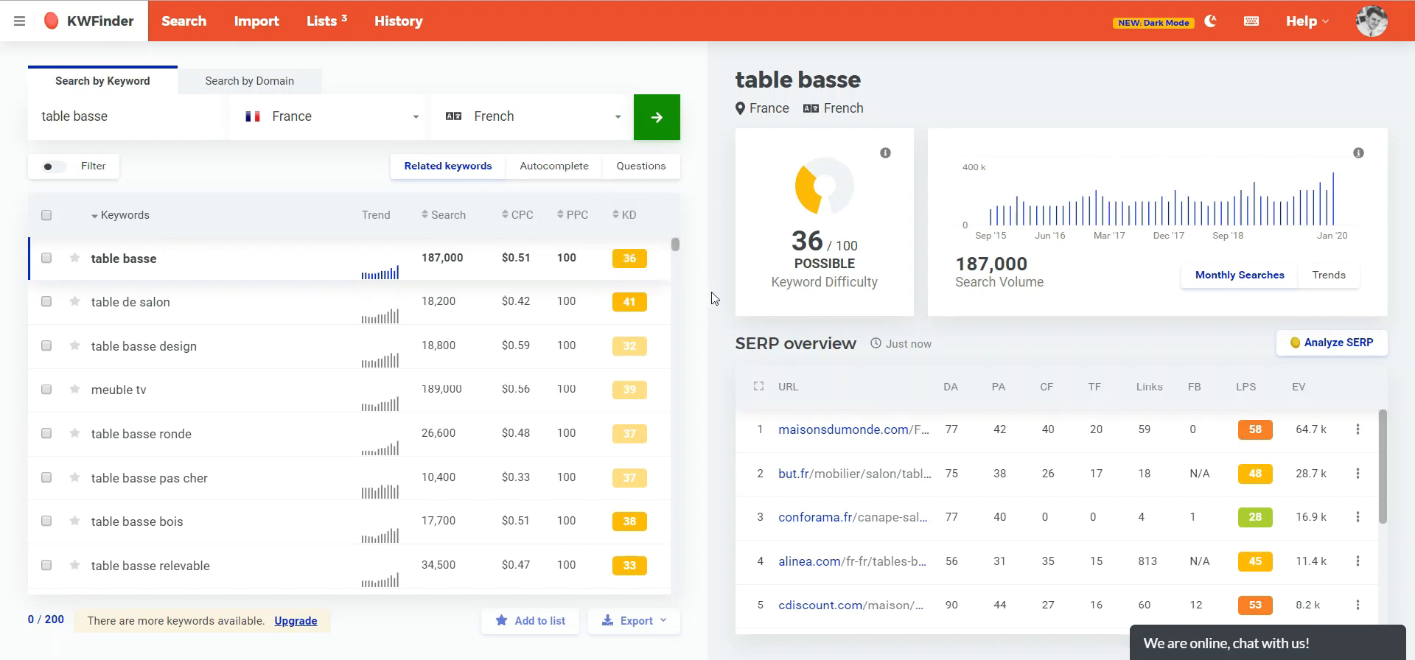
# - Toggle the search volume chart between the Trends and Monthly Searches views
pyautogui.moveTo(1017, 216)
pyautogui.click(1318, 286)
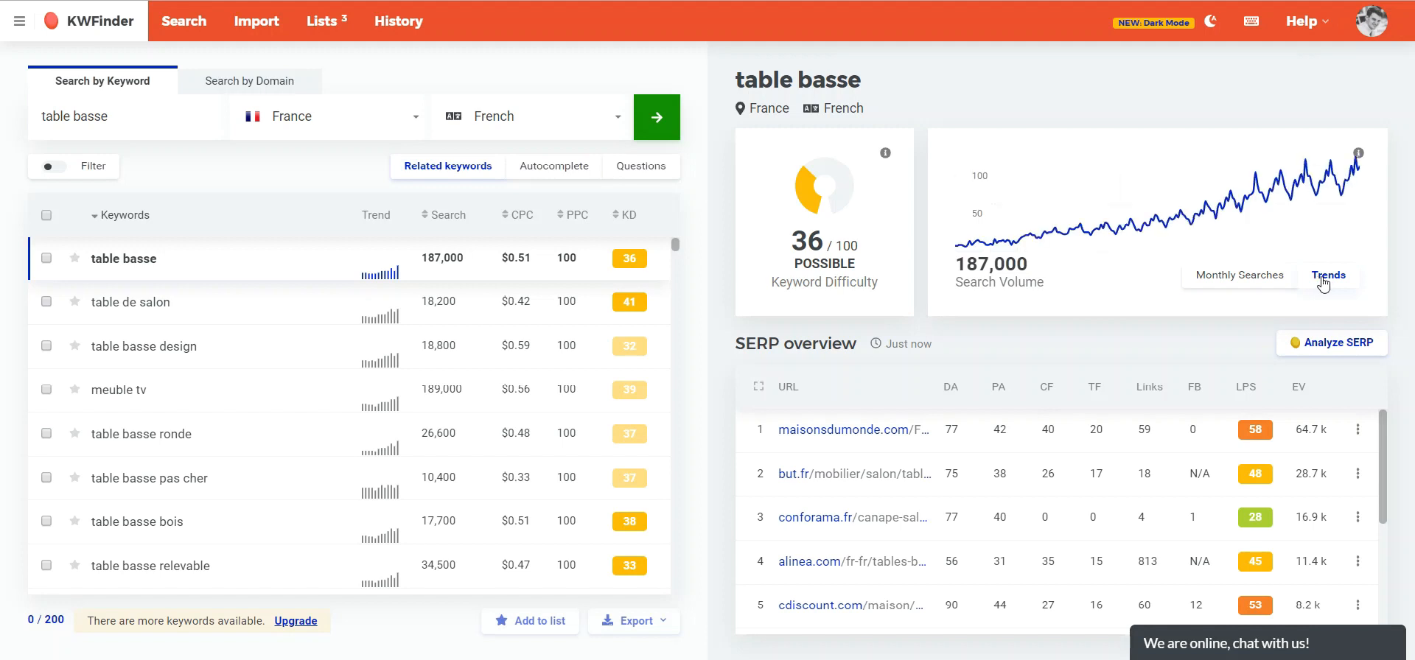
pyautogui.moveTo(960, 245)
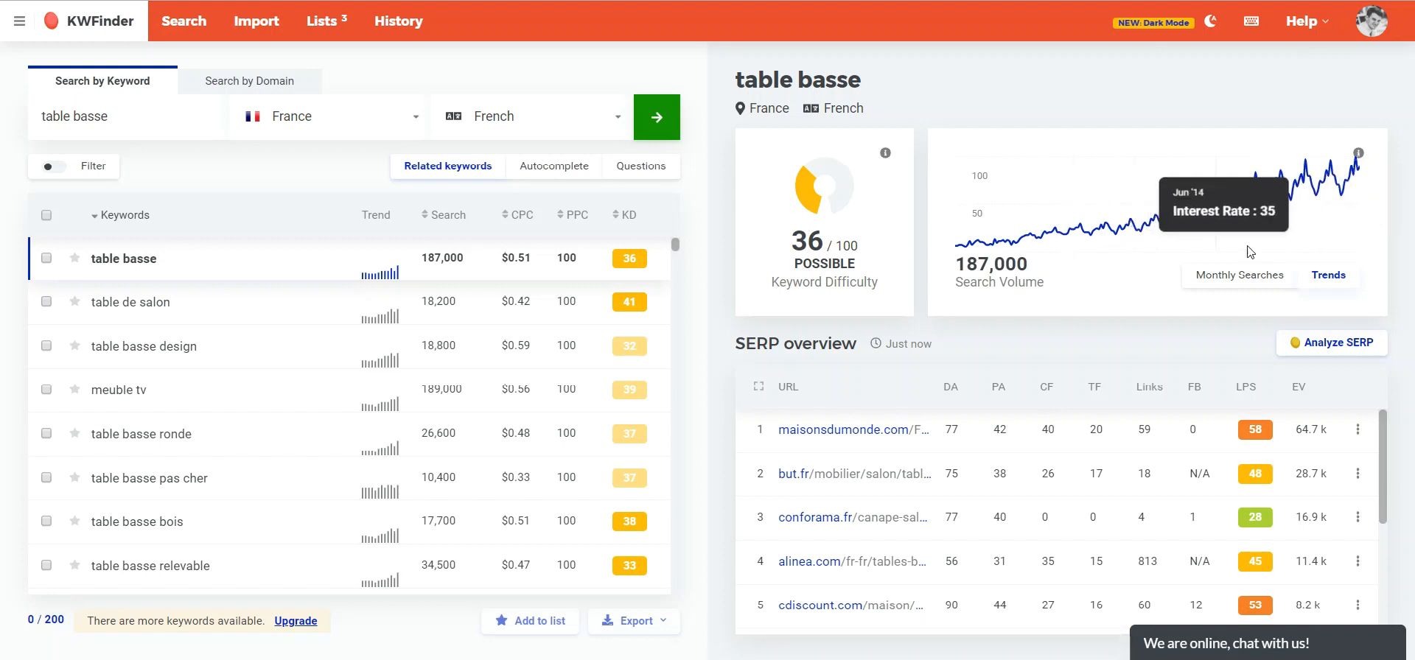
pyautogui.click(1249, 276)
pyautogui.moveTo(1299, 205)
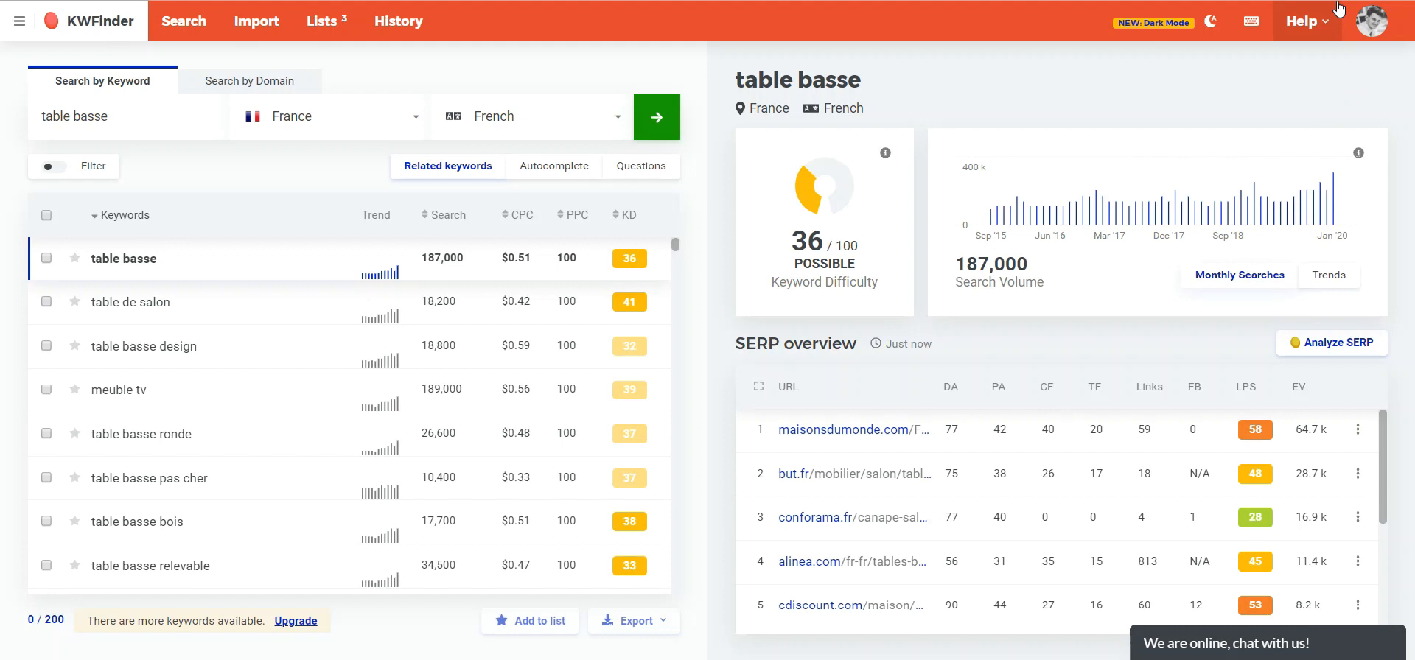
# - Load the next page of SERP overview results and scroll through the ranking URLs
pyautogui.moveTo(1290, 207)
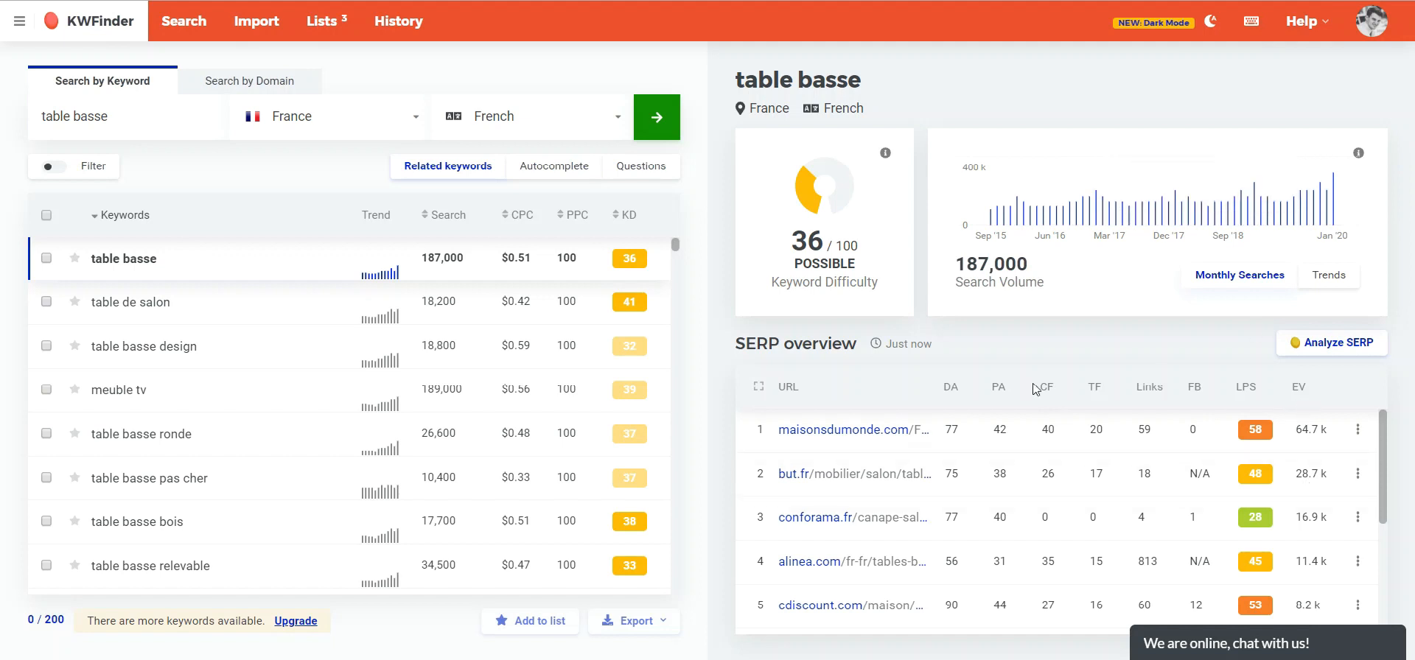
pyautogui.moveTo(737, 344); pyautogui.dragTo(855, 347)
pyautogui.click(854, 347)
pyautogui.moveTo(936, 341); pyautogui.dragTo(892, 344)
pyautogui.click(892, 343)
pyautogui.moveTo(1386, 435); pyautogui.dragTo(1391, 562)
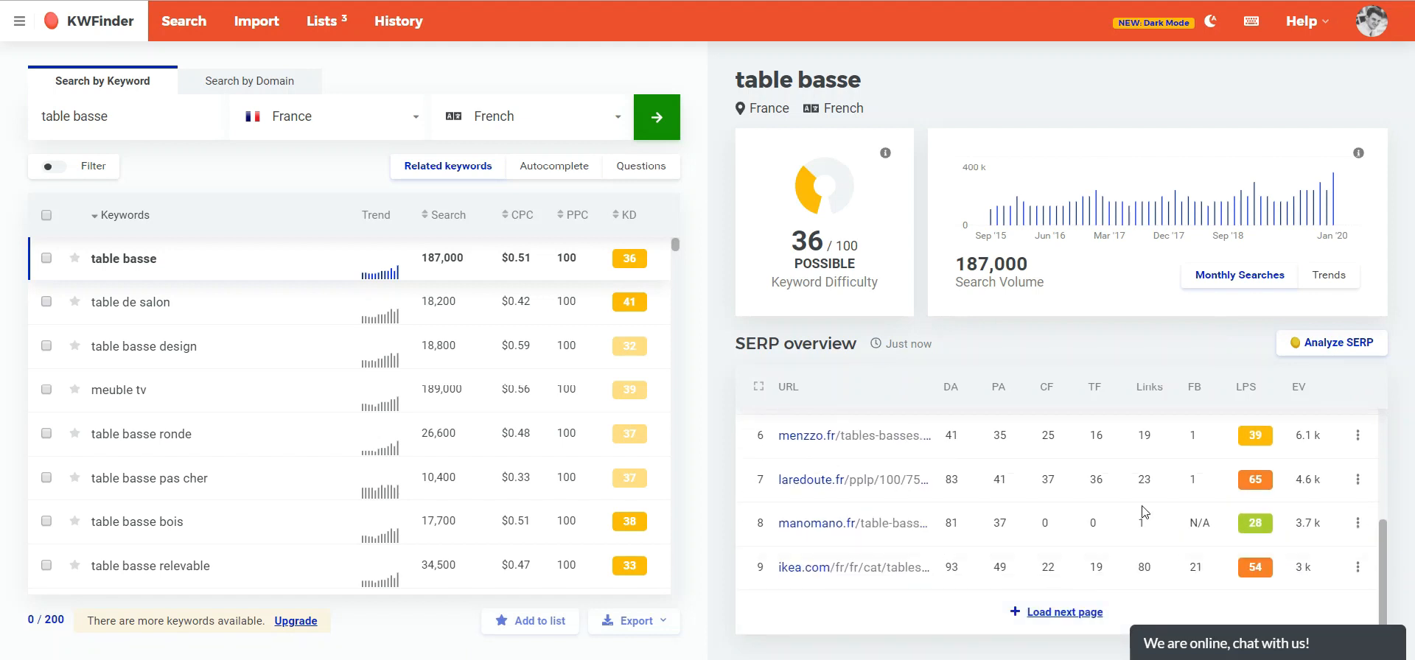
pyautogui.click(1061, 613)
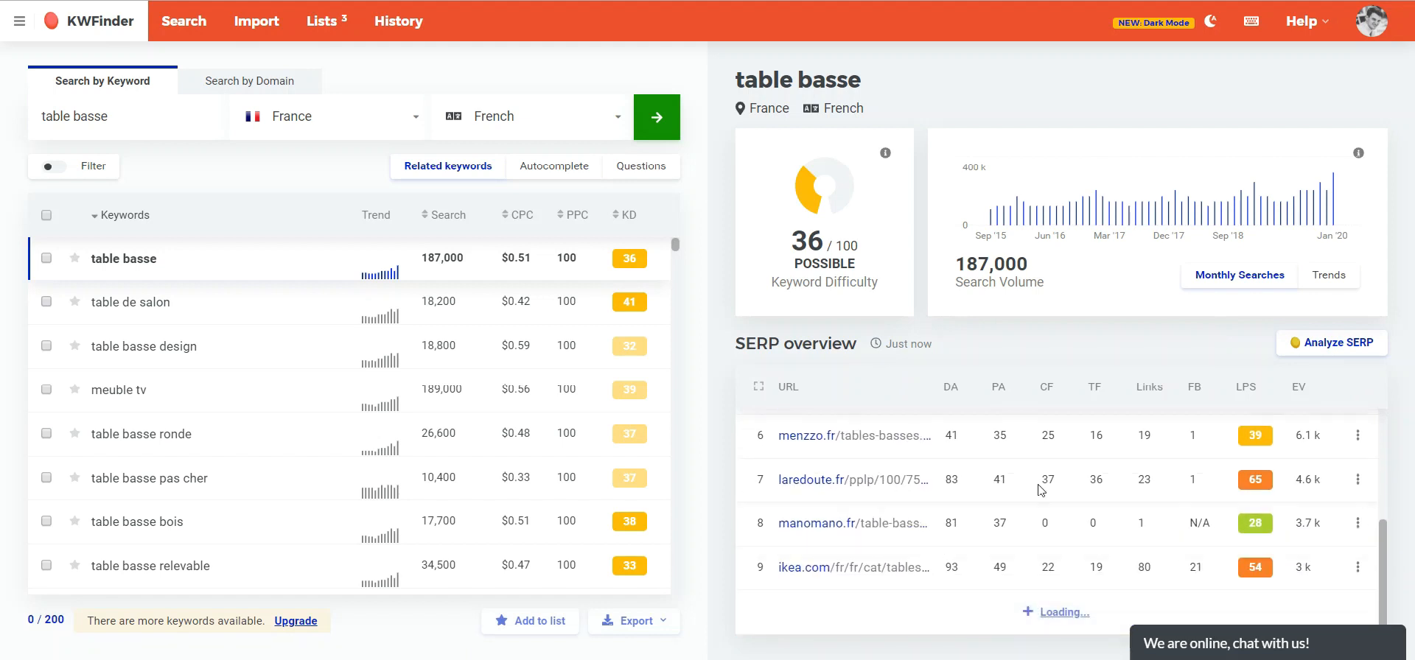
pyautogui.scroll(-5, 946, 472)
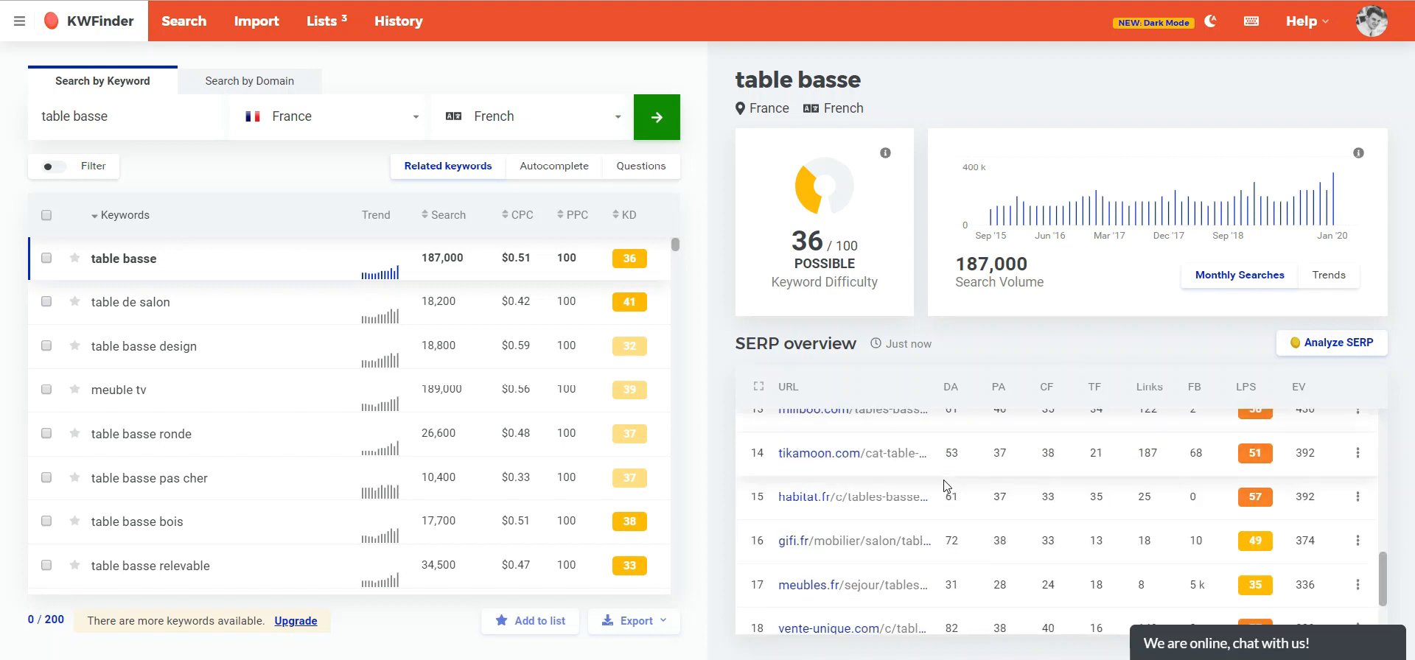
pyautogui.scroll(-1, 965, 490)
pyautogui.scroll(5, 1032, 549)
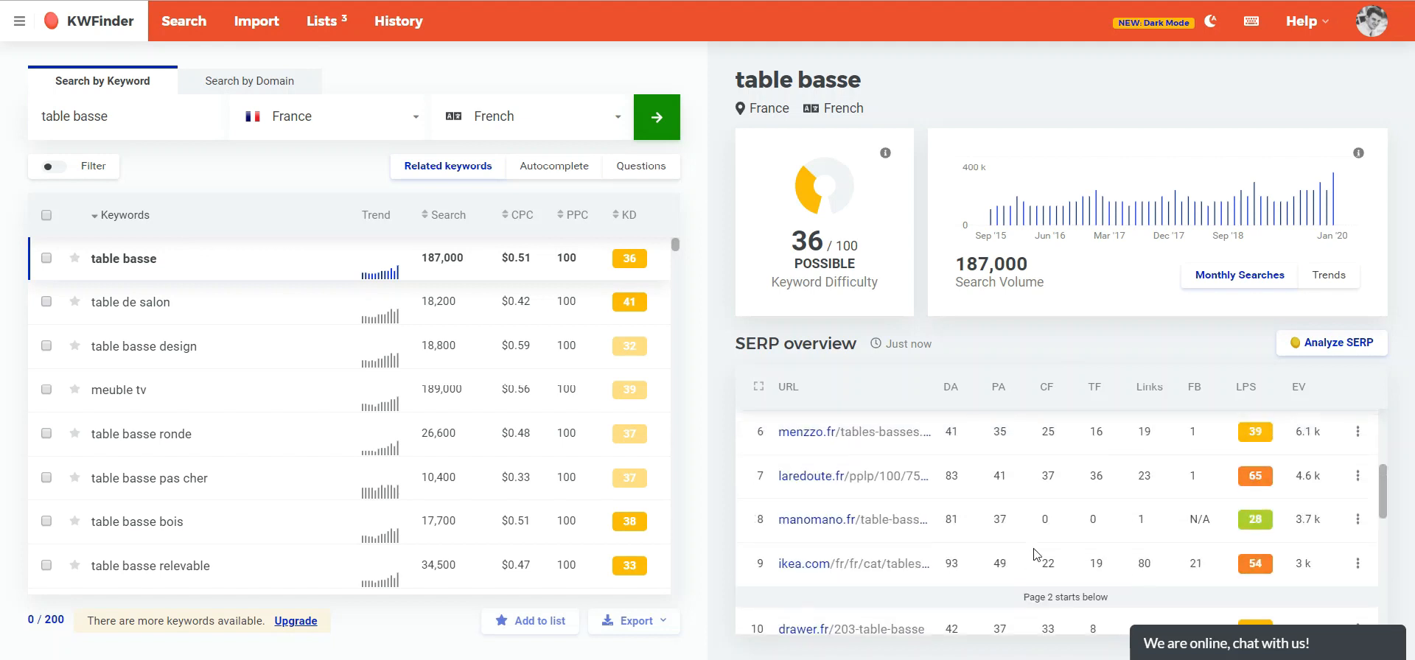
pyautogui.scroll(3, 1035, 555)
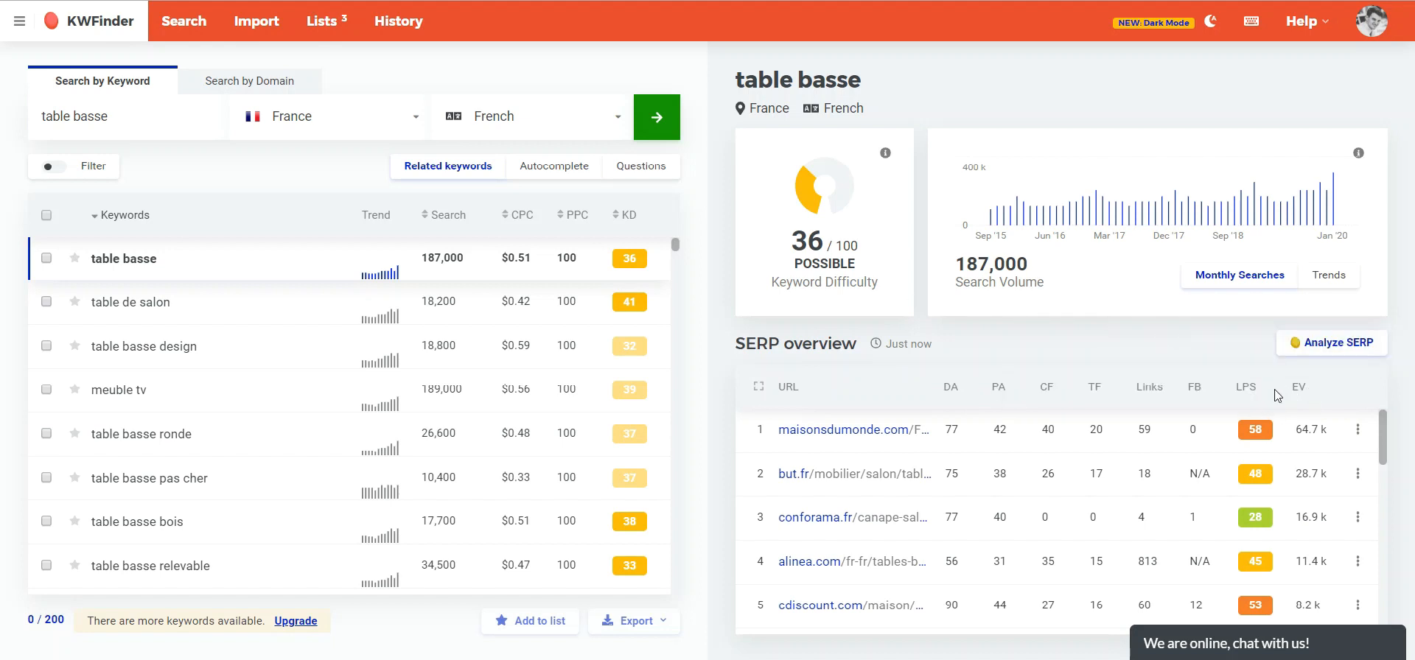
# - Examine the SERP overview column headers and their metric definitions
pyautogui.moveTo(950, 396)
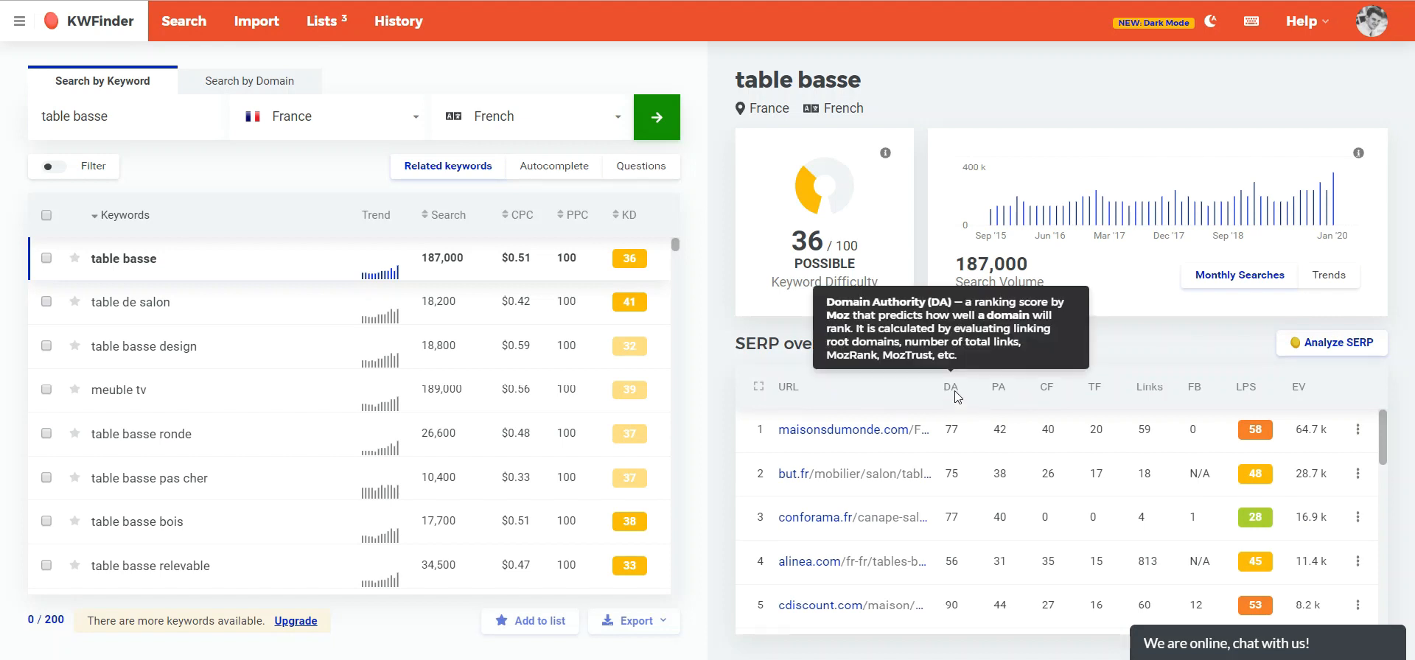
pyautogui.moveTo(995, 389)
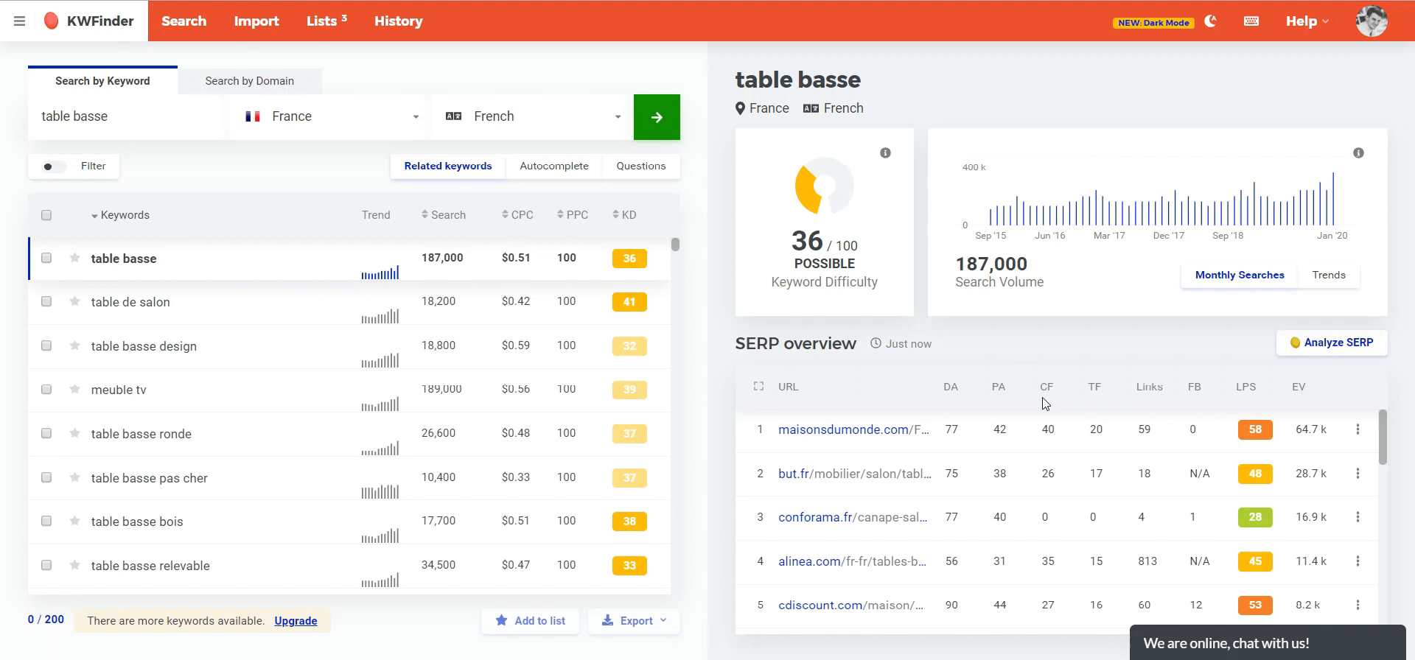
pyautogui.moveTo(1049, 393)
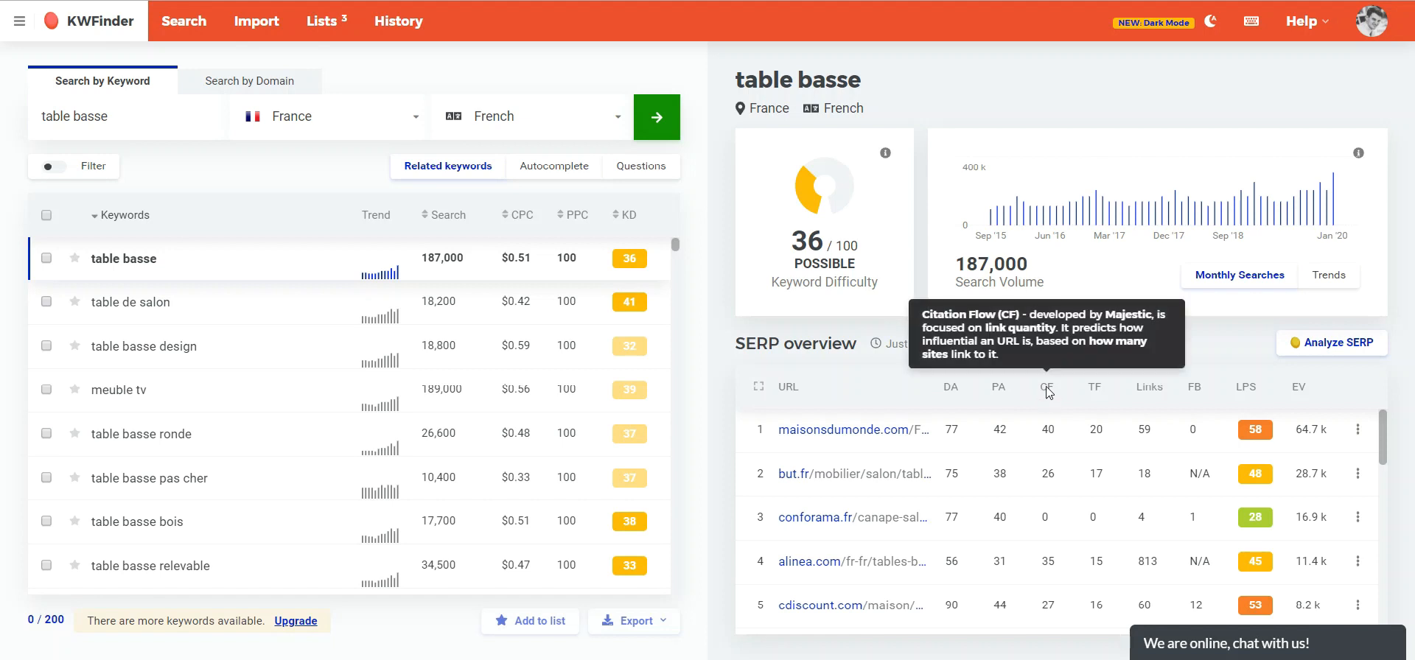
pyautogui.moveTo(1096, 391)
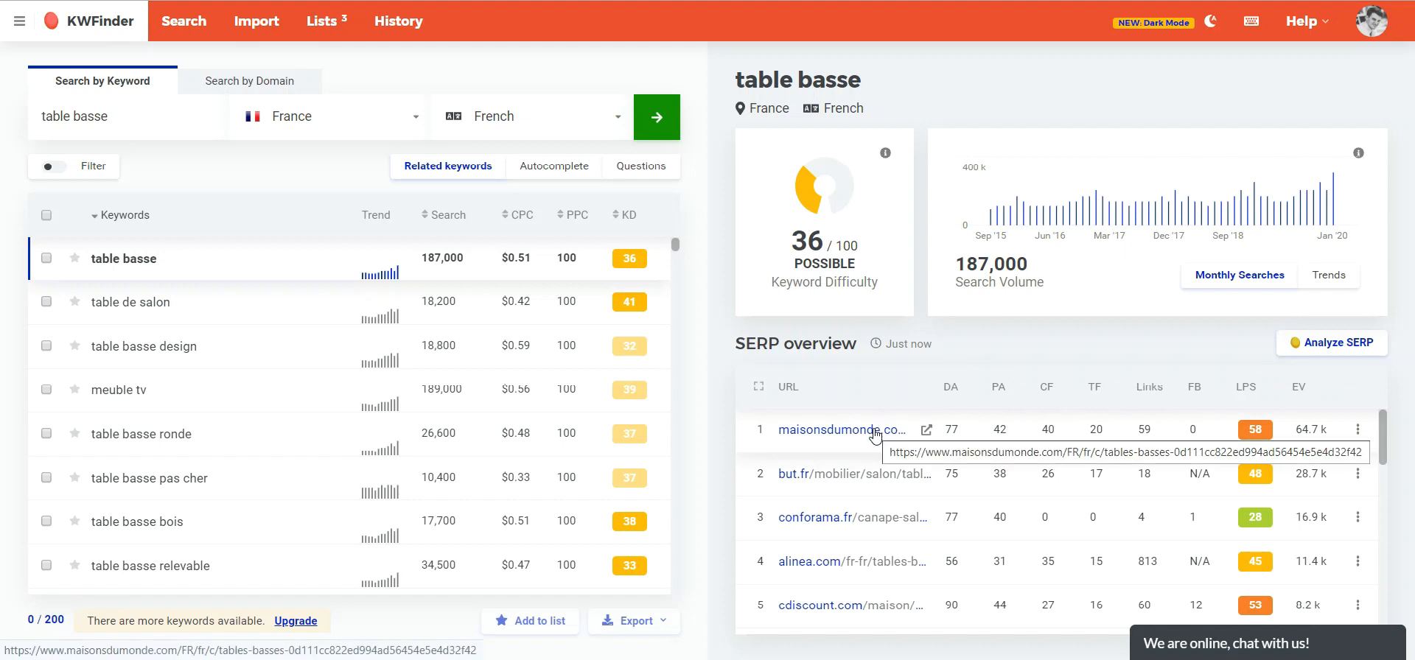
pyautogui.moveTo(1197, 392)
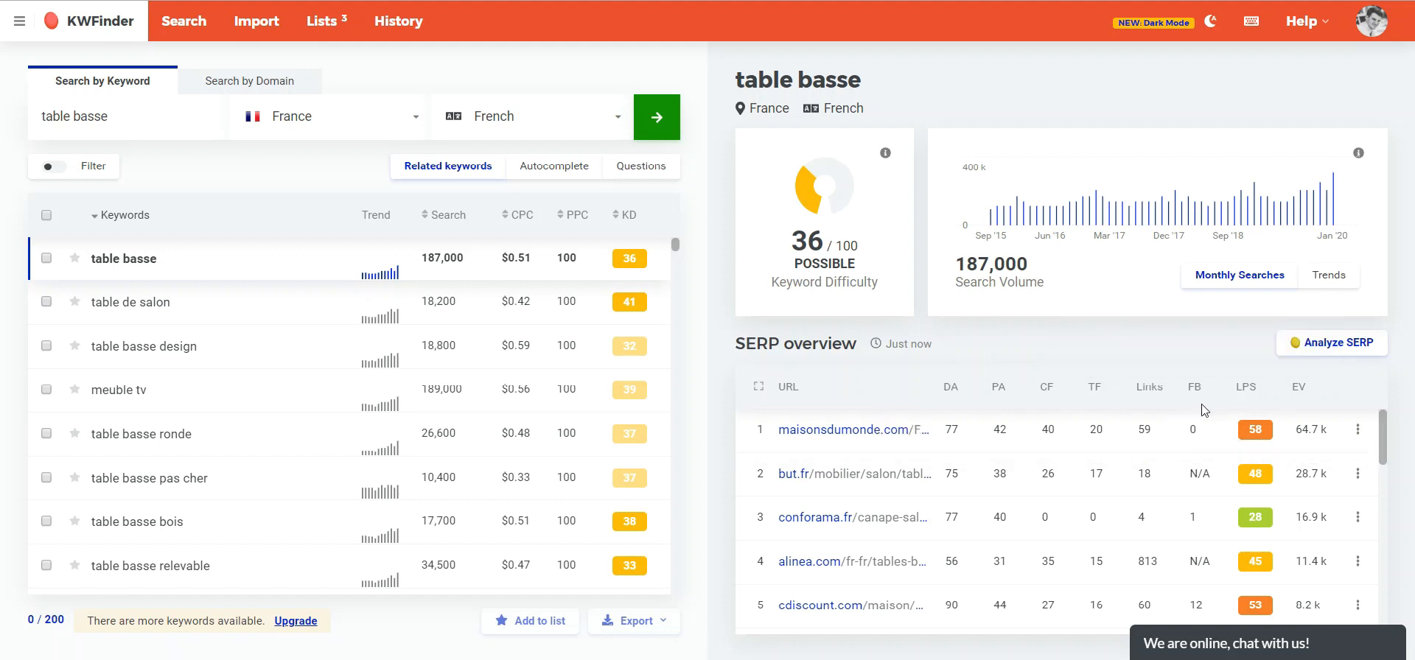
pyautogui.moveTo(1245, 392)
pyautogui.moveTo(1316, 438)
# - Select the "table de salon" keyword and sort the keyword list by search volume
pyautogui.click(182, 309)
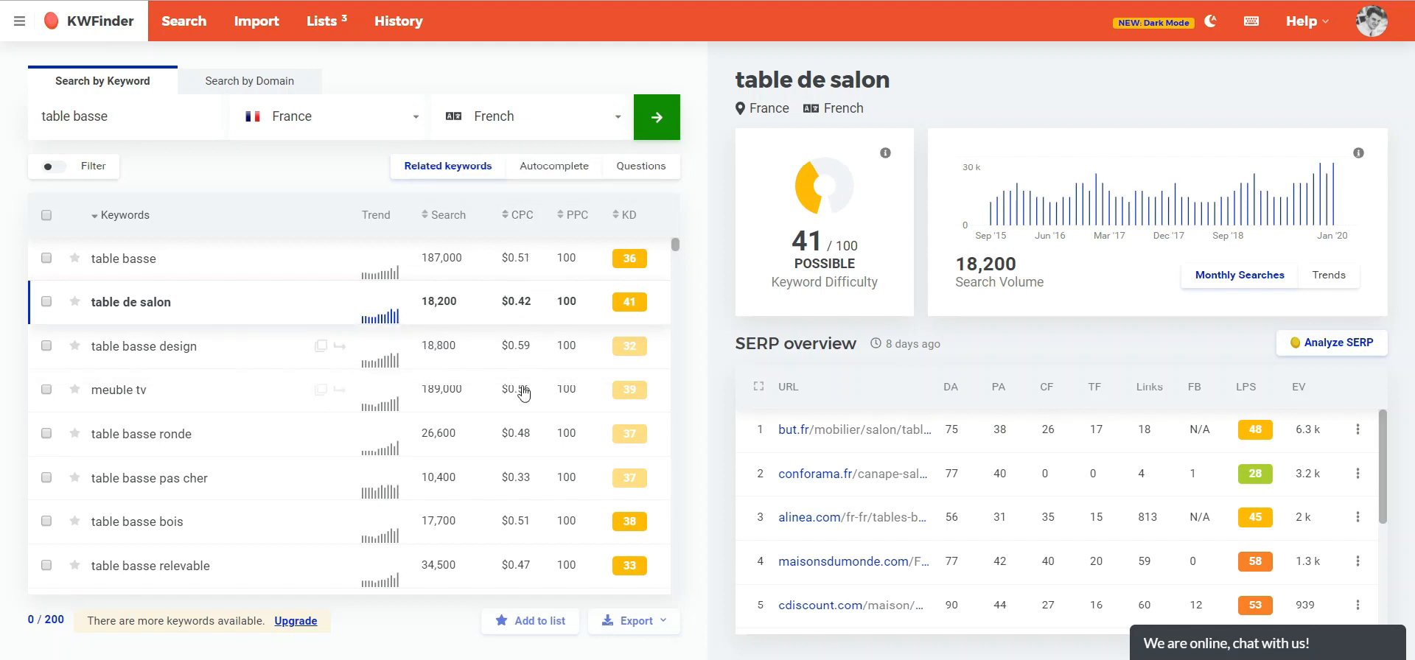
pyautogui.scroll(-2, 267, 364)
pyautogui.scroll(-5, 364, 401)
pyautogui.scroll(7, 472, 417)
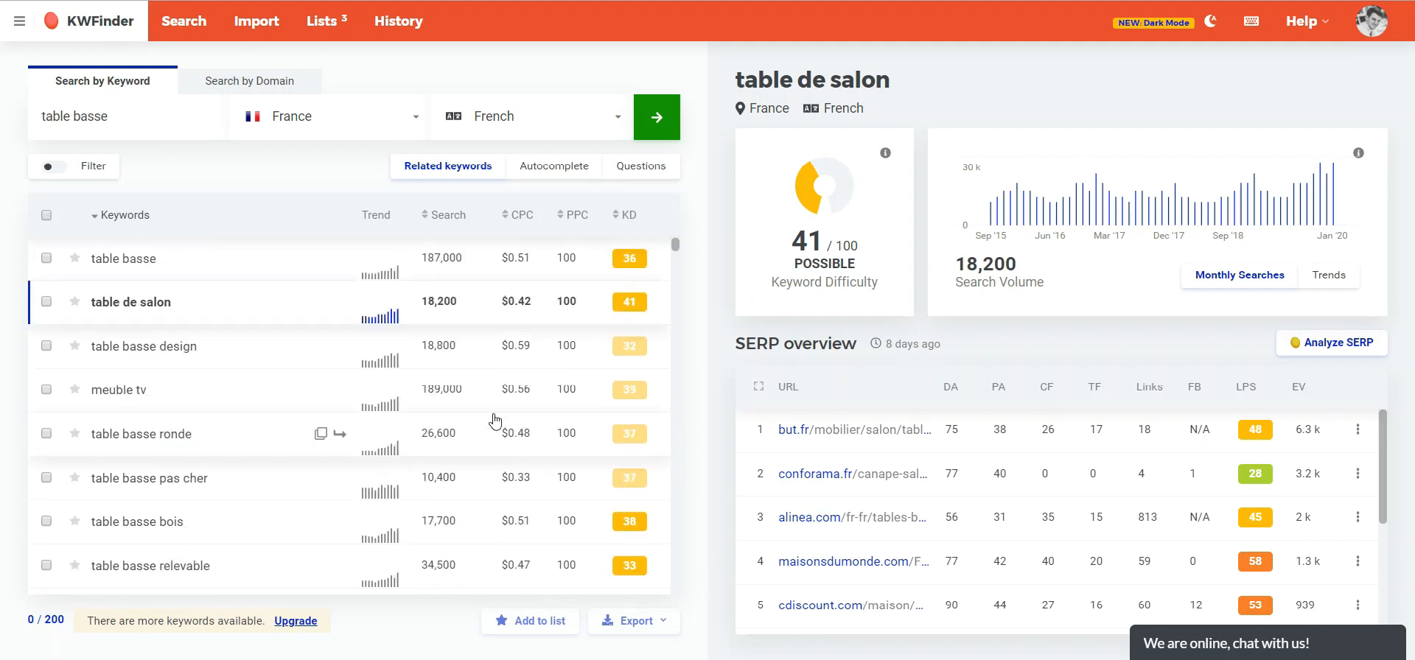
pyautogui.click(451, 218)
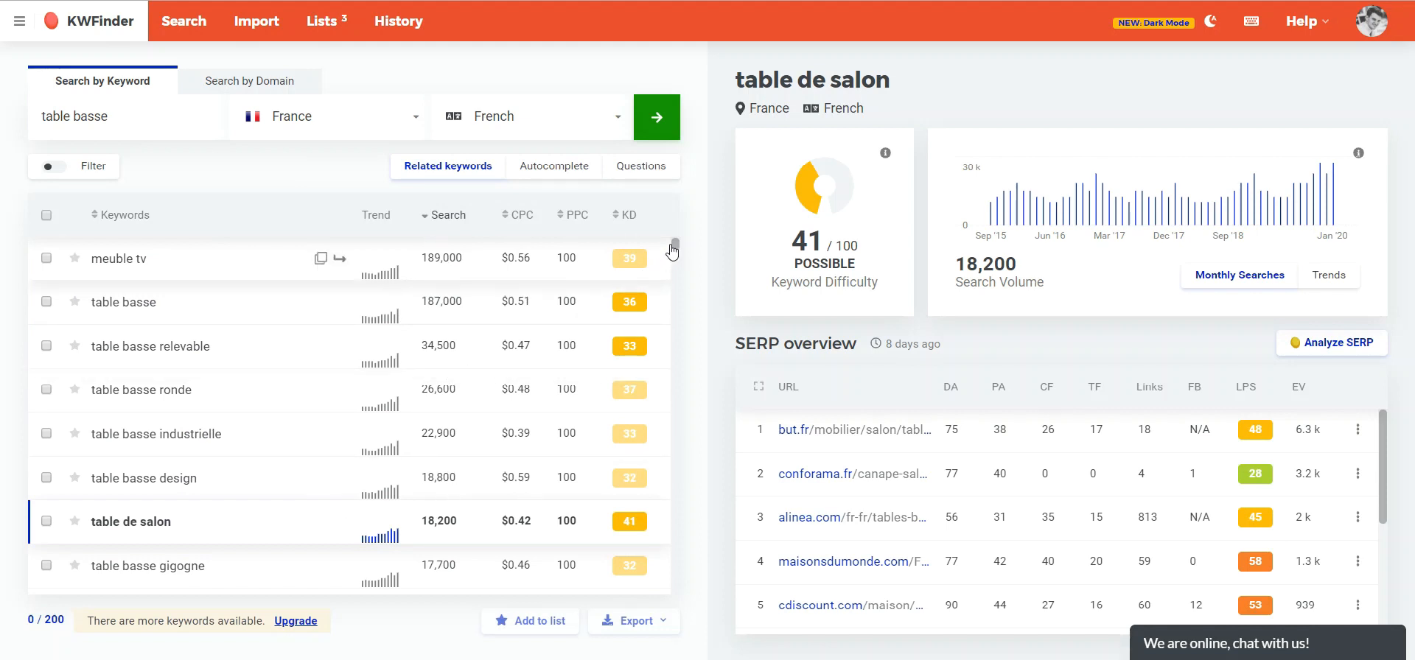
# - Open the details of the "table basse gigogne" keyword
pyautogui.scroll(-2, 450, 484)
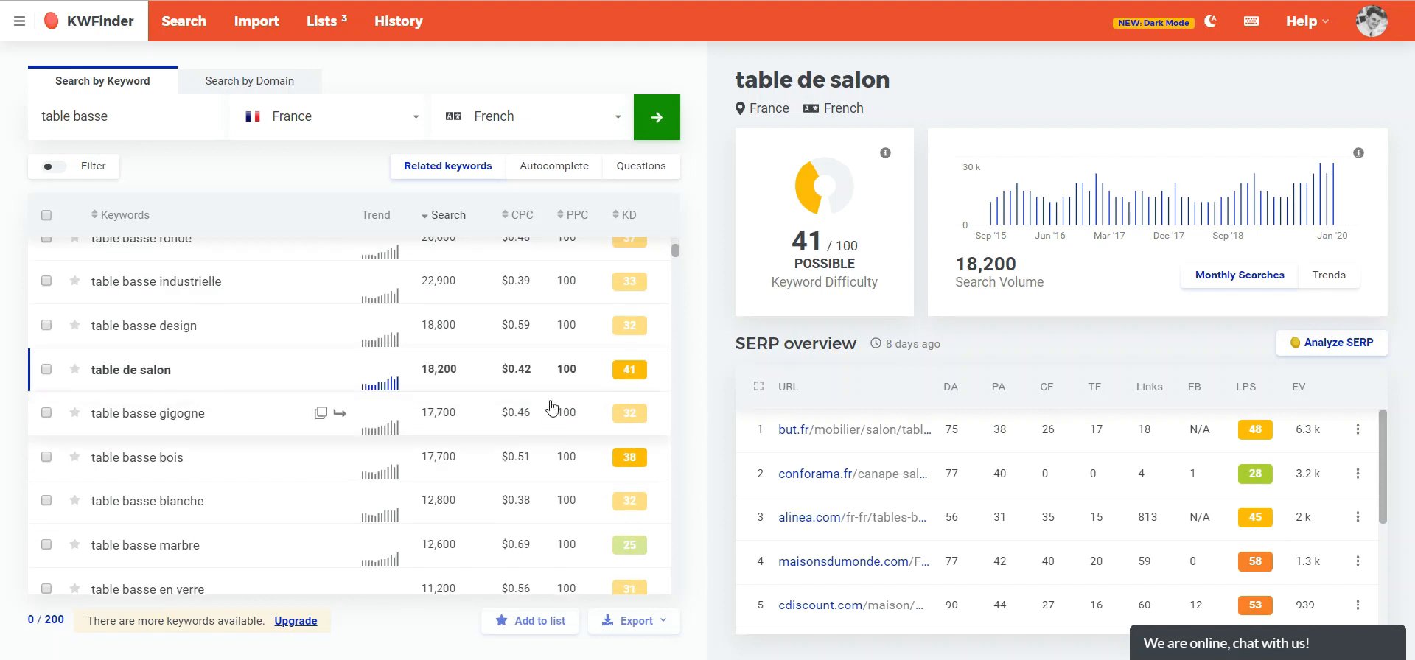
pyautogui.moveTo(634, 216)
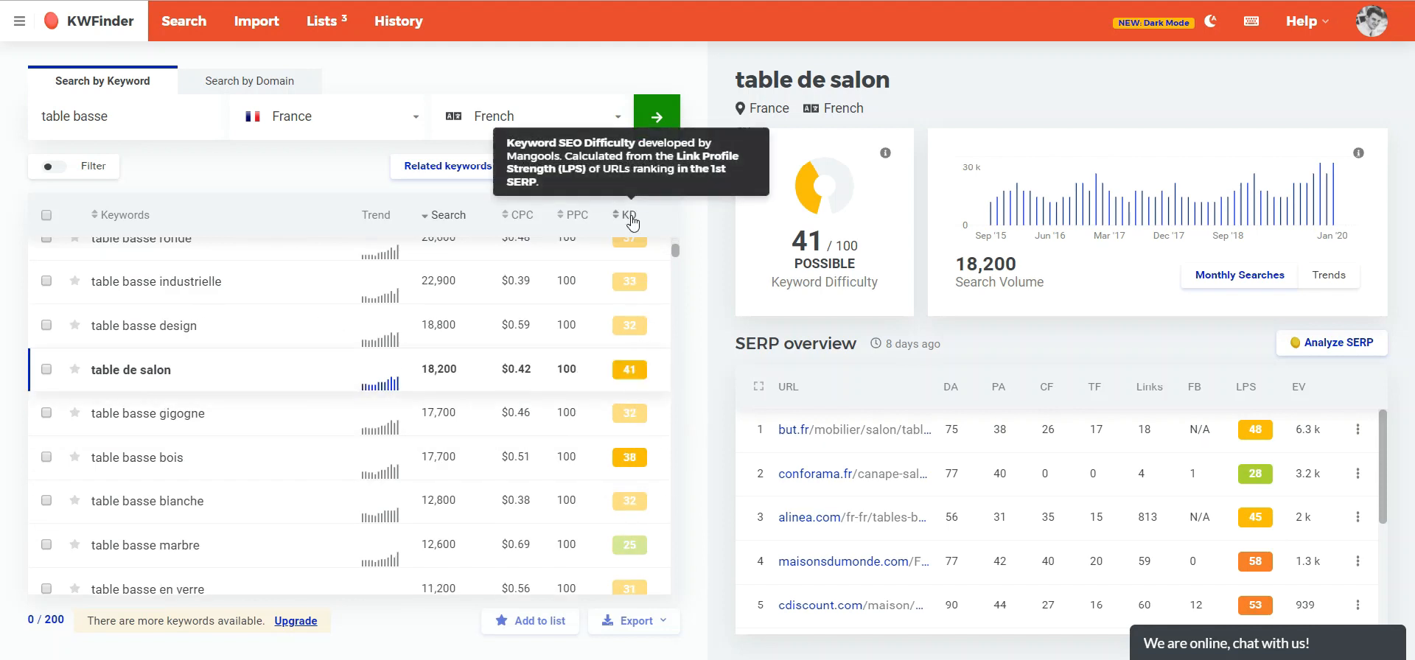
pyautogui.click(198, 421)
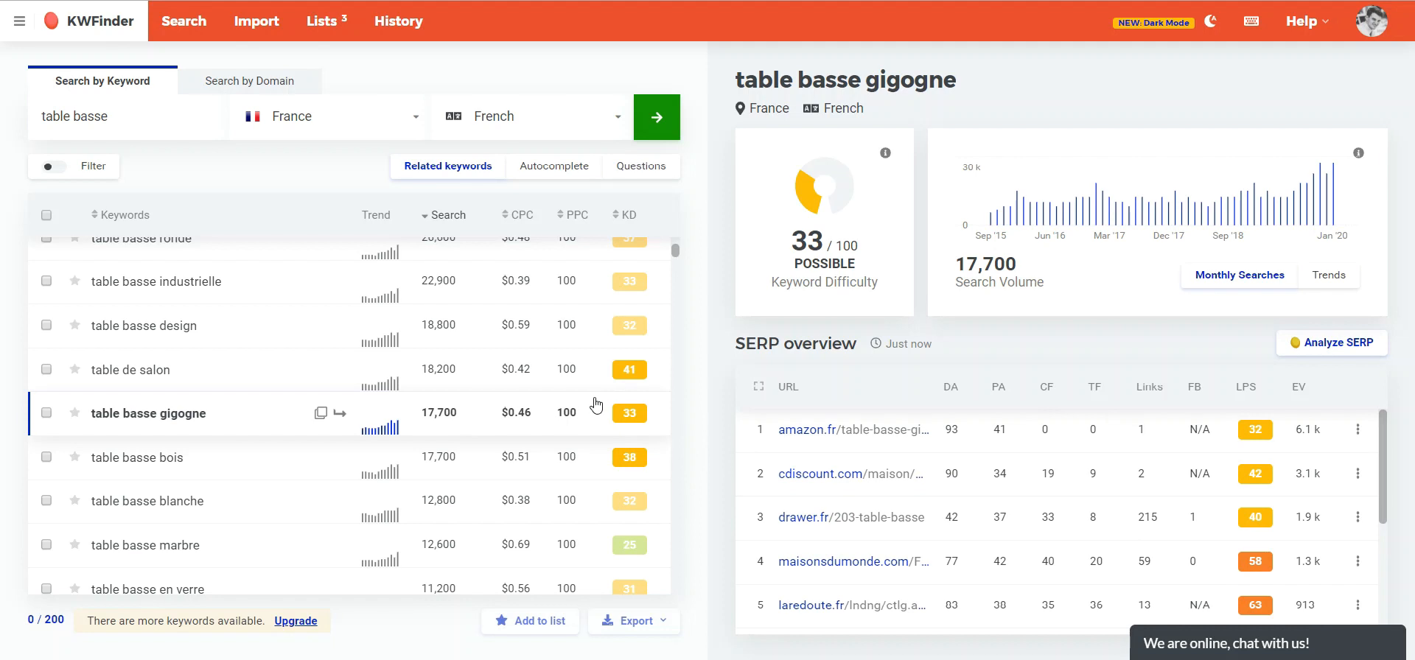
# - Open the "table basse marbre" keyword and scroll through its SERP results
pyautogui.scroll(-2, 516, 405)
pyautogui.click(236, 399)
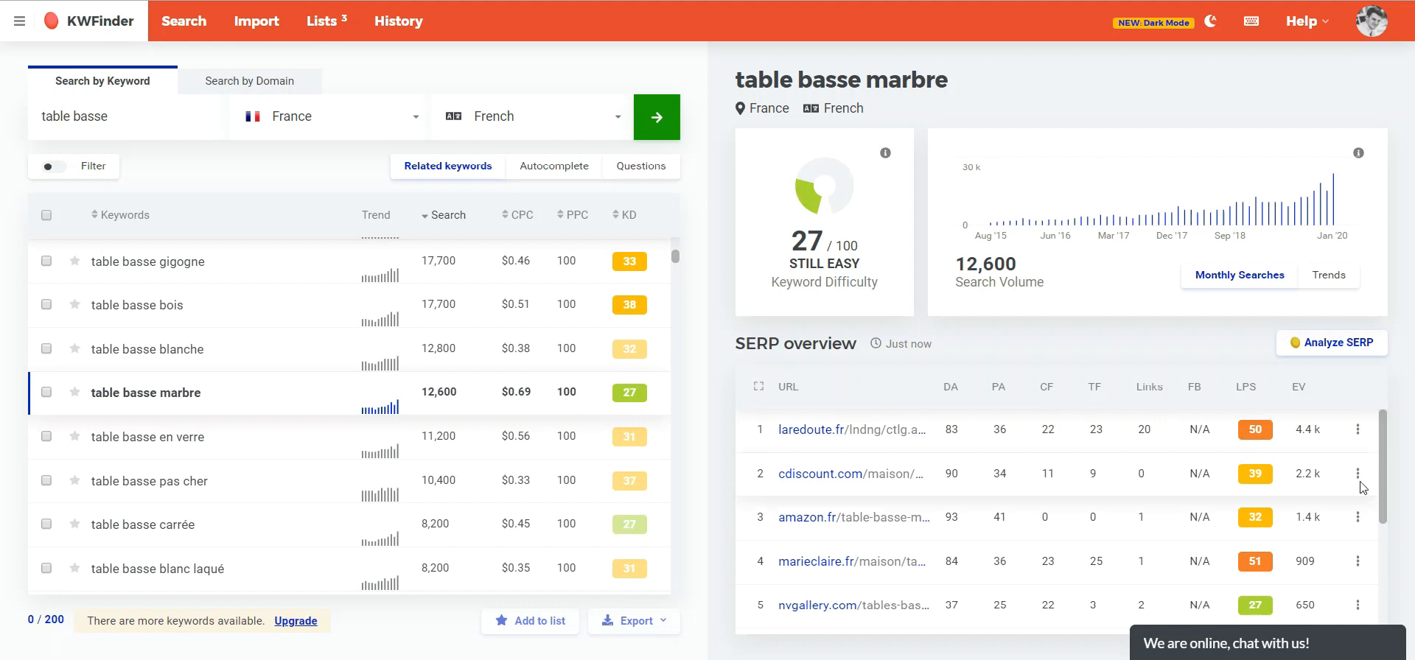
pyautogui.scroll(-2, 1224, 488)
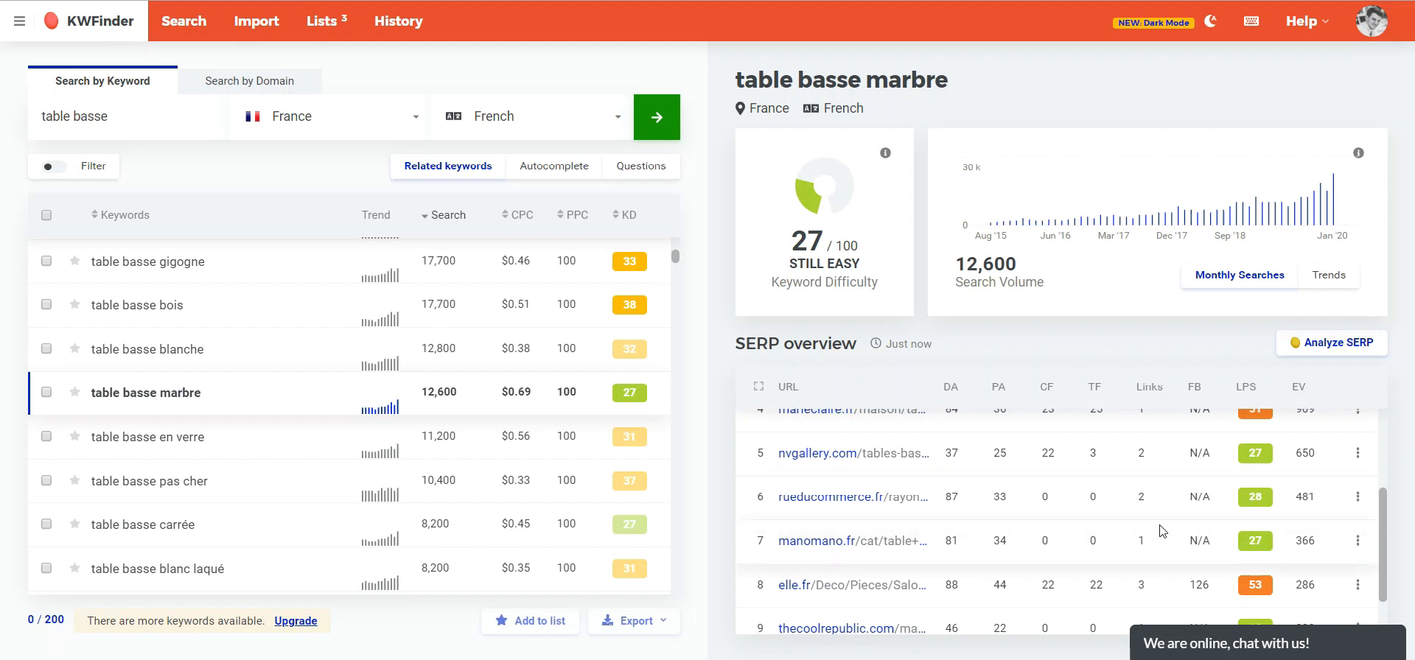
pyautogui.scroll(3, 1135, 530)
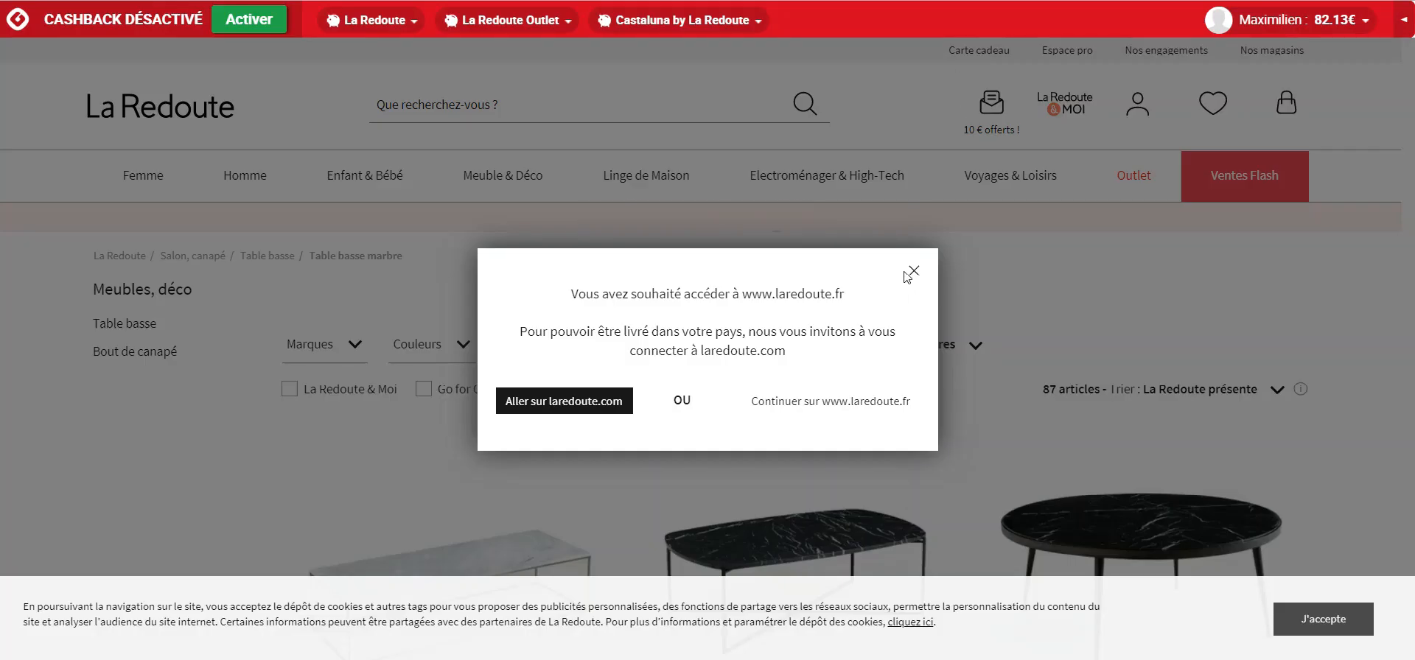
# - Close the delivery popup on the La Redoute page and browse its marble coffee tables
pyautogui.click(914, 272)
pyautogui.scroll(-6, 894, 315)
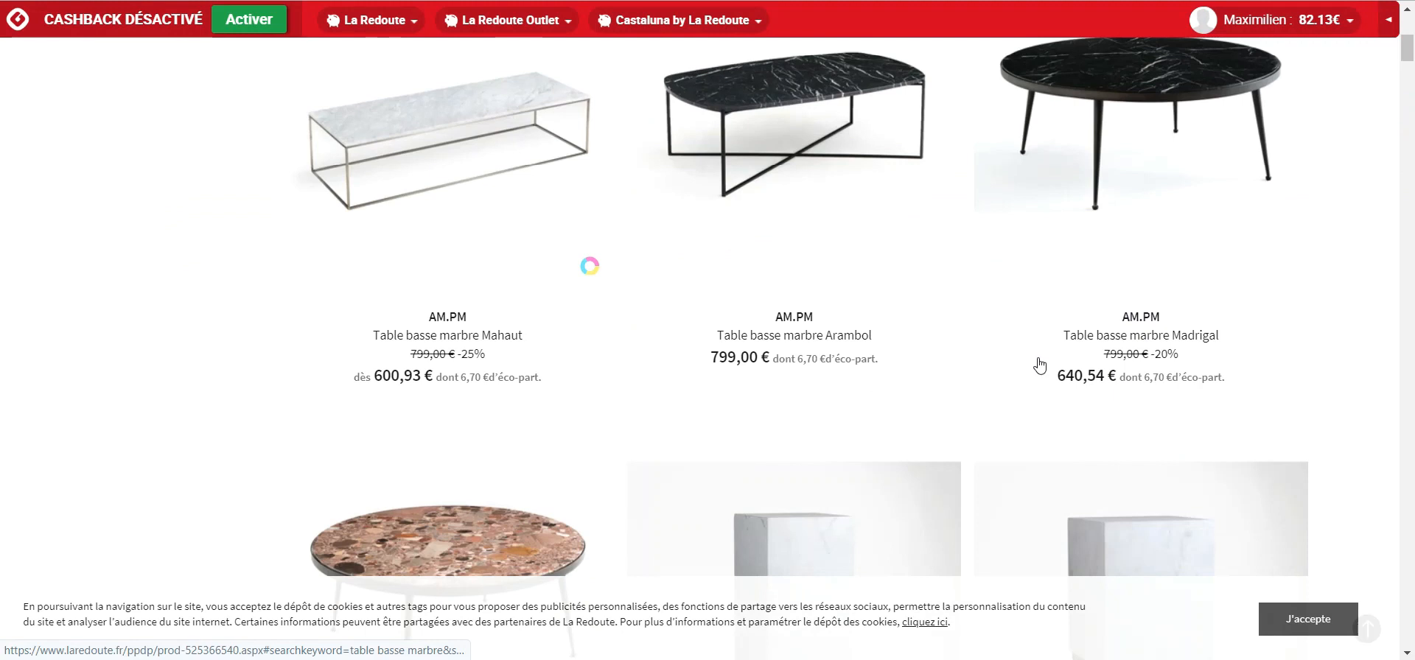
pyautogui.scroll(-10, 771, 290)
pyautogui.scroll(15, 771, 291)
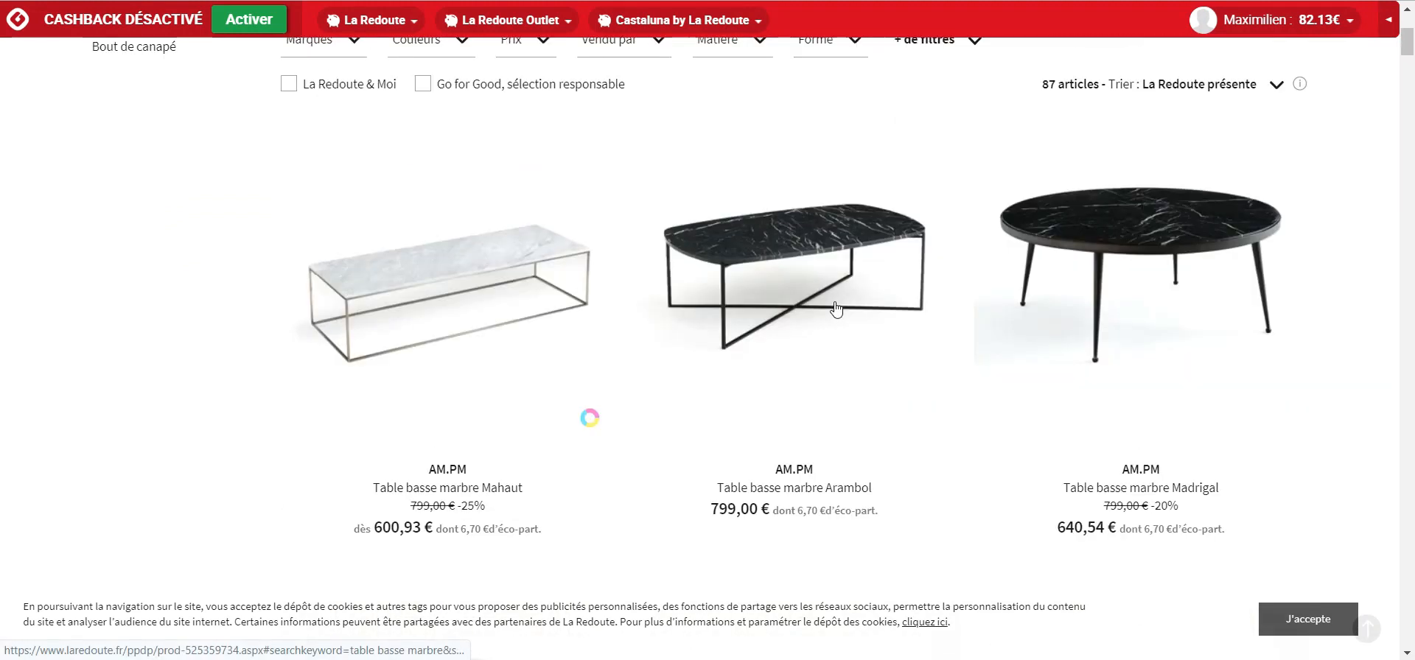
# - Switch to the Amazon tab with the "table basse en marbre" search results
pyautogui.click(700, 1)
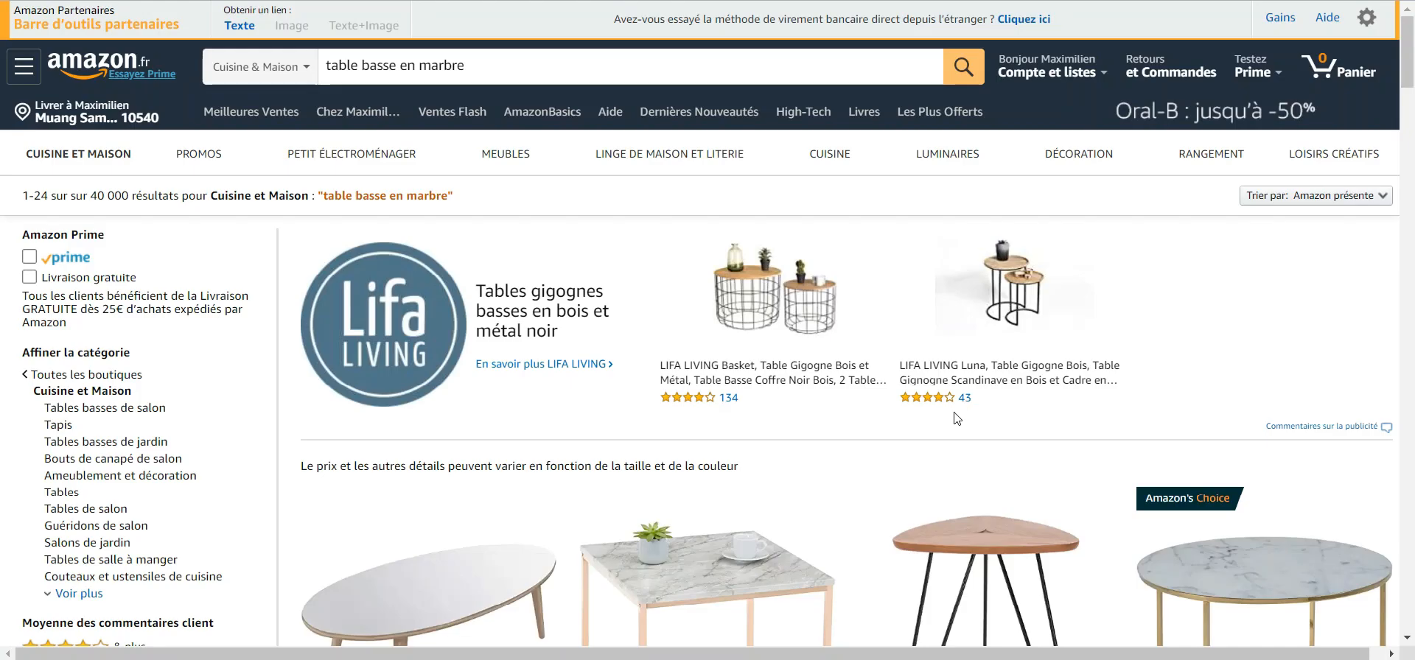
# - Scroll through the Amazon search results for marble coffee tables and review their listings
pyautogui.scroll(-7, 958, 423)
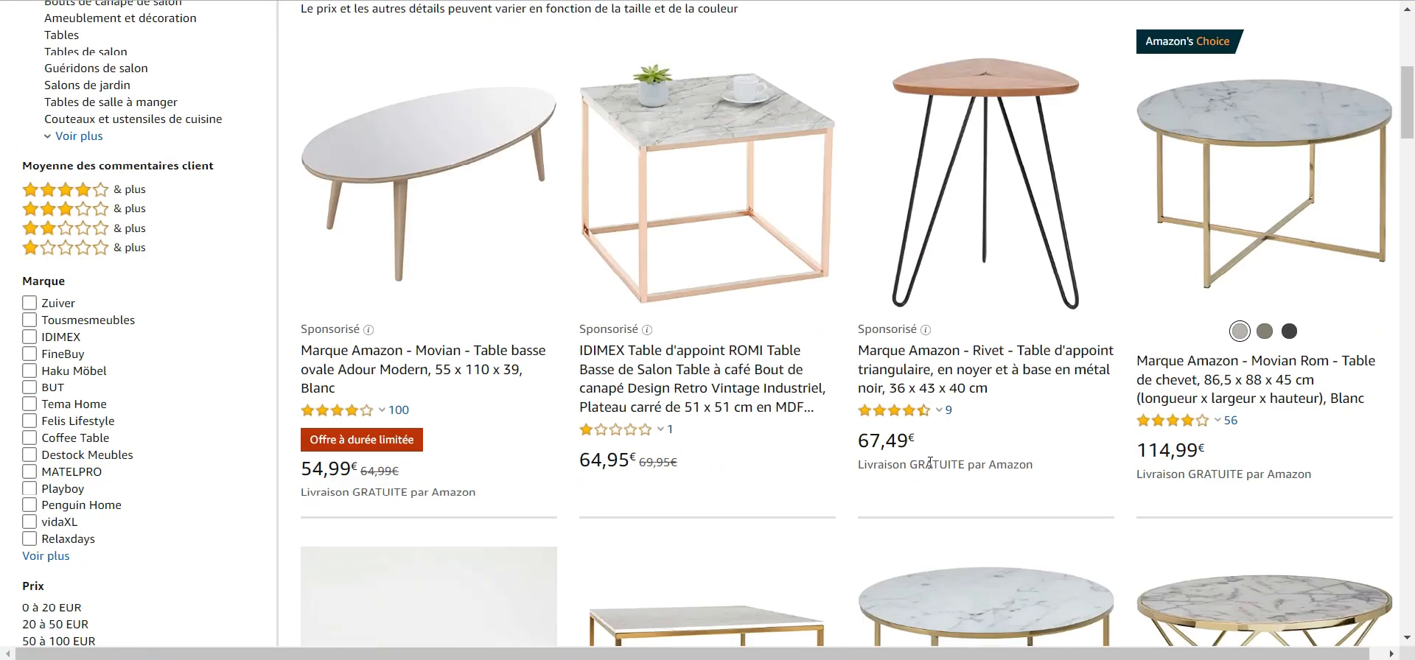
pyautogui.scroll(7, 929, 493)
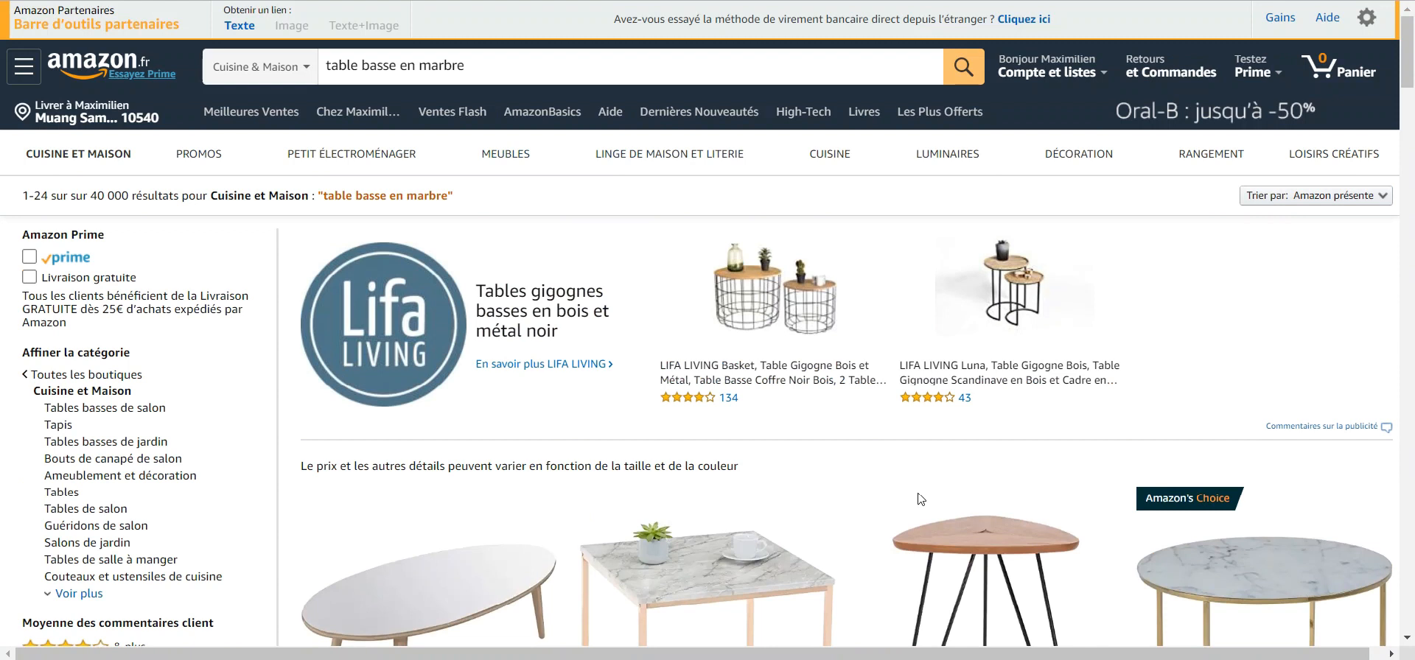
pyautogui.scroll(-6, 928, 500)
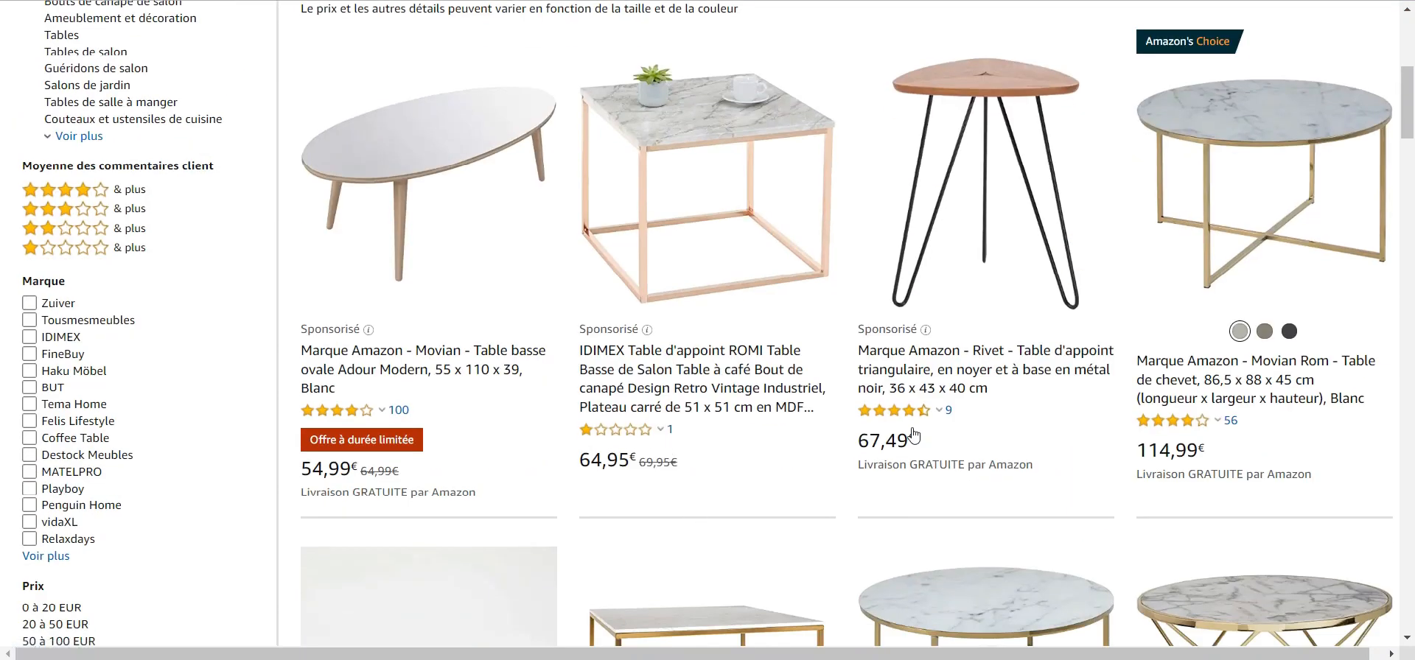
pyautogui.moveTo(1198, 421)
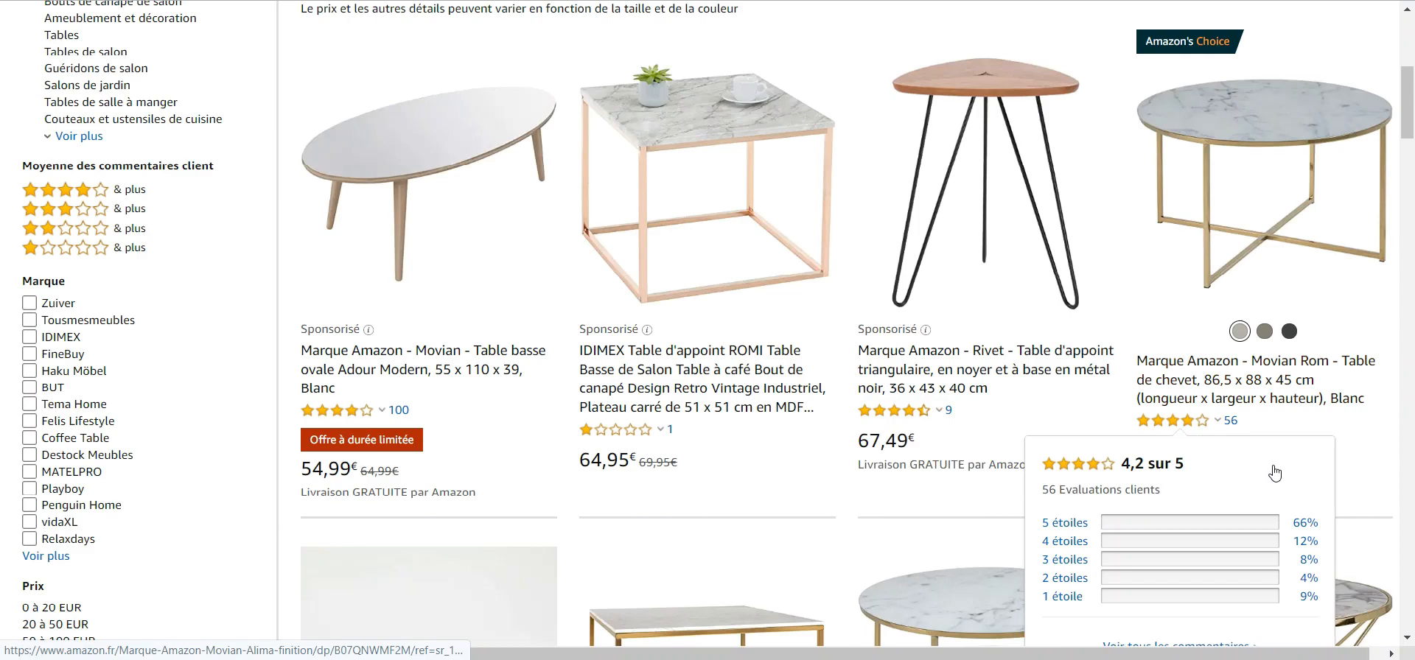
pyautogui.scroll(-6, 1275, 473)
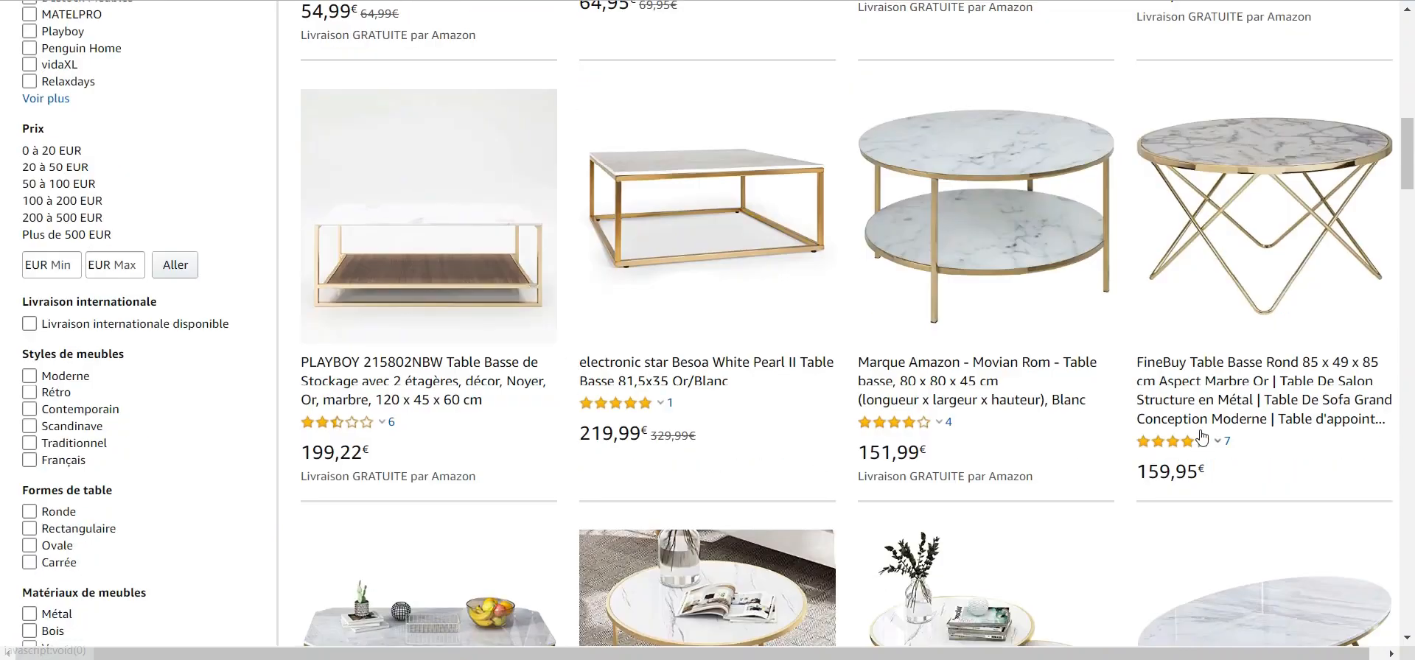
pyautogui.scroll(15, 1247, 231)
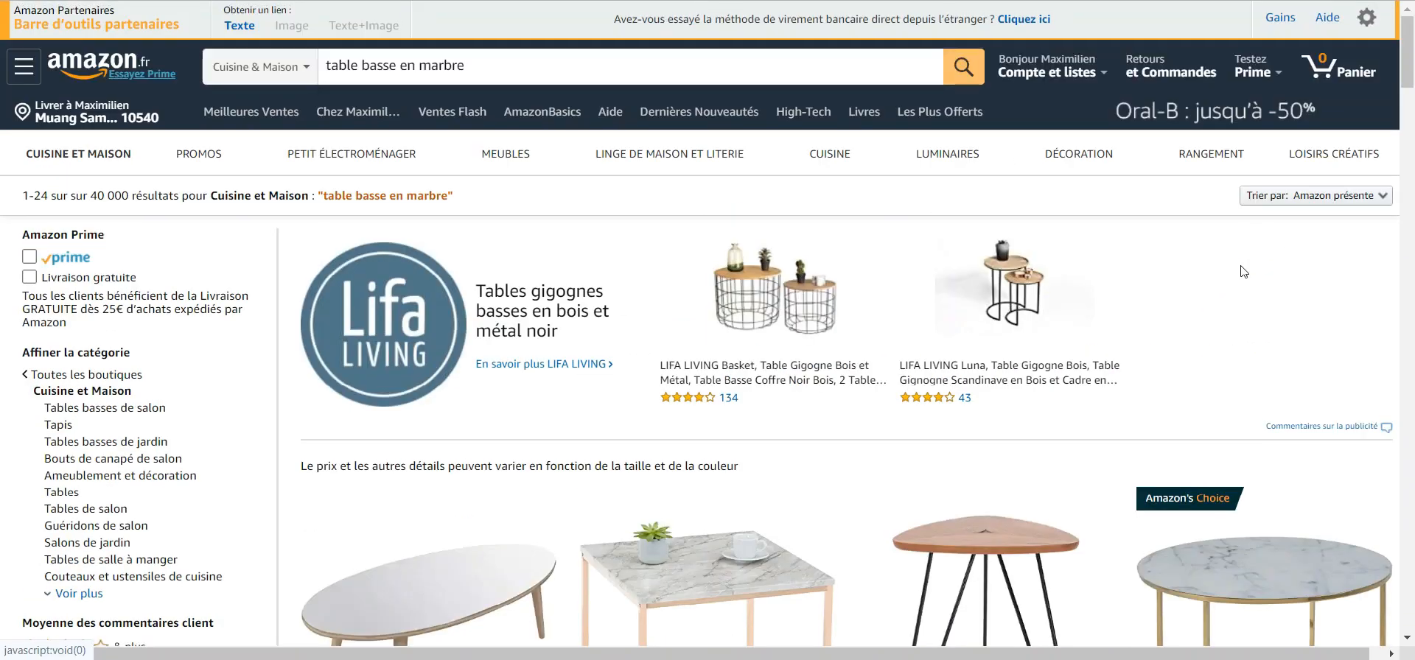
pyautogui.scroll(-5, 1251, 308)
pyautogui.scroll(-5, 350, 397)
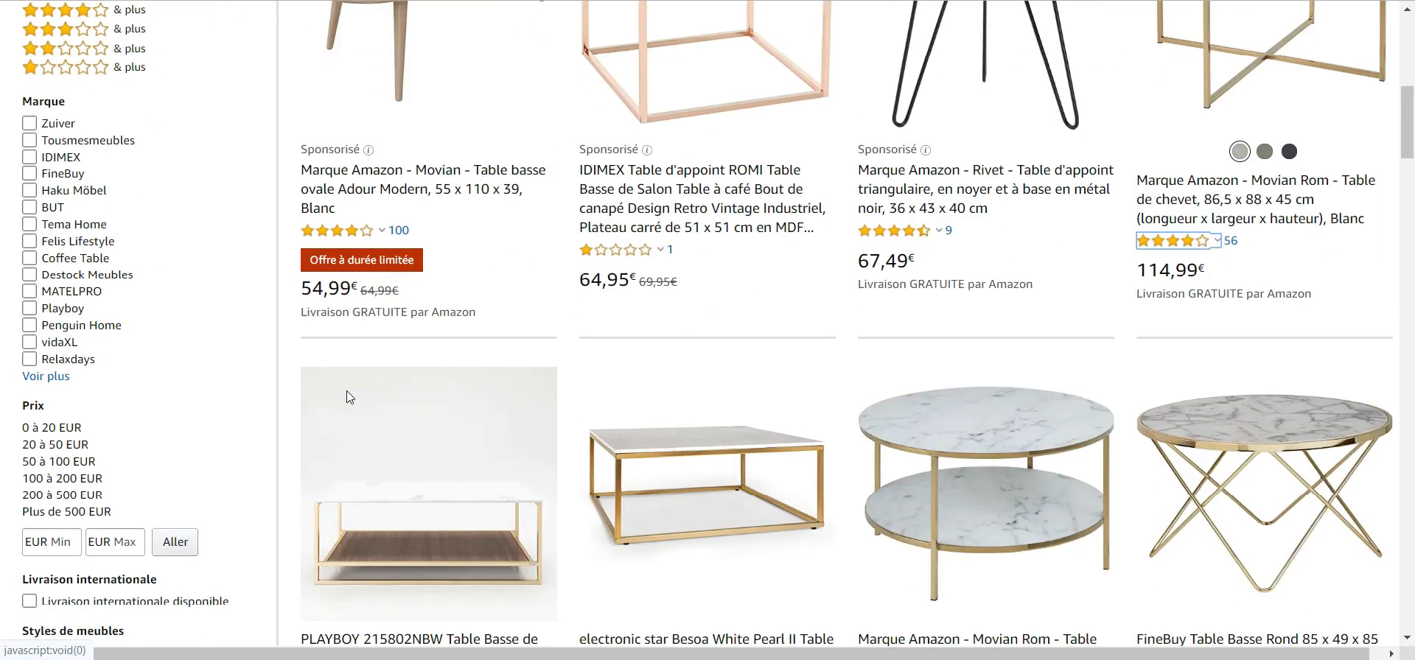
pyautogui.scroll(-2, 347, 398)
pyautogui.scroll(-2, 409, 407)
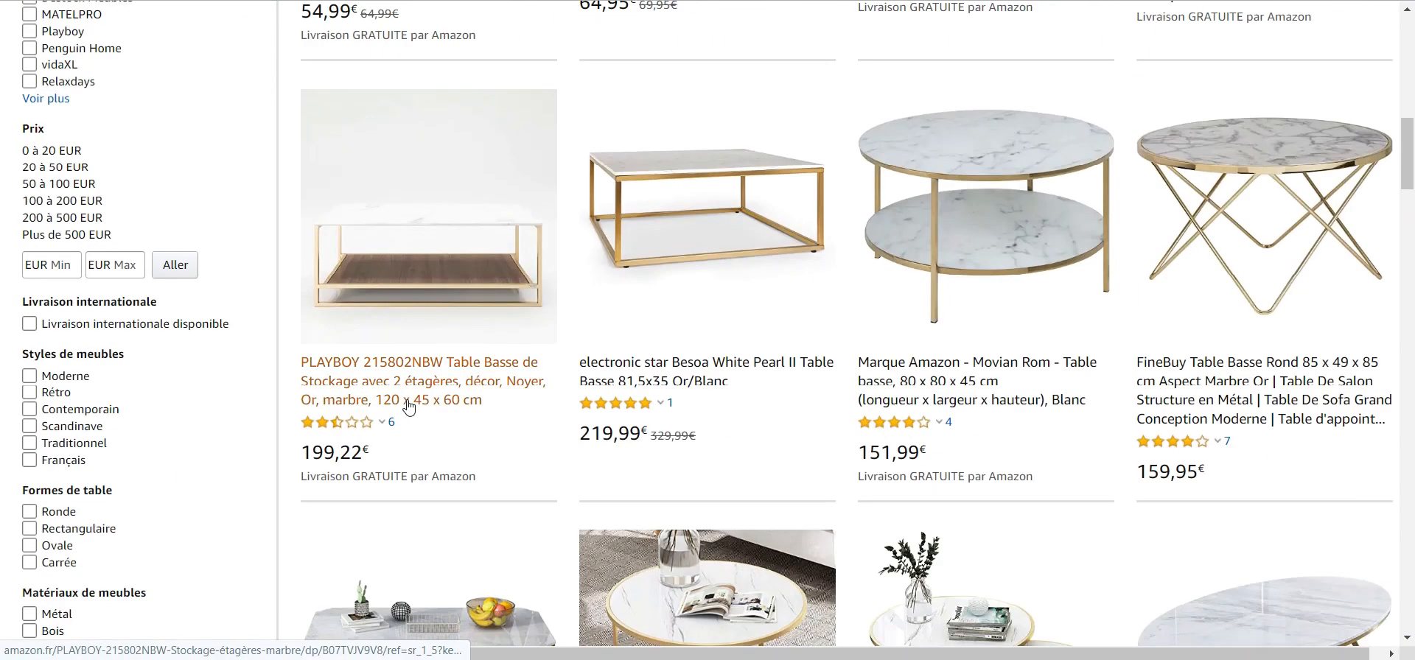
pyautogui.scroll(-4, 410, 408)
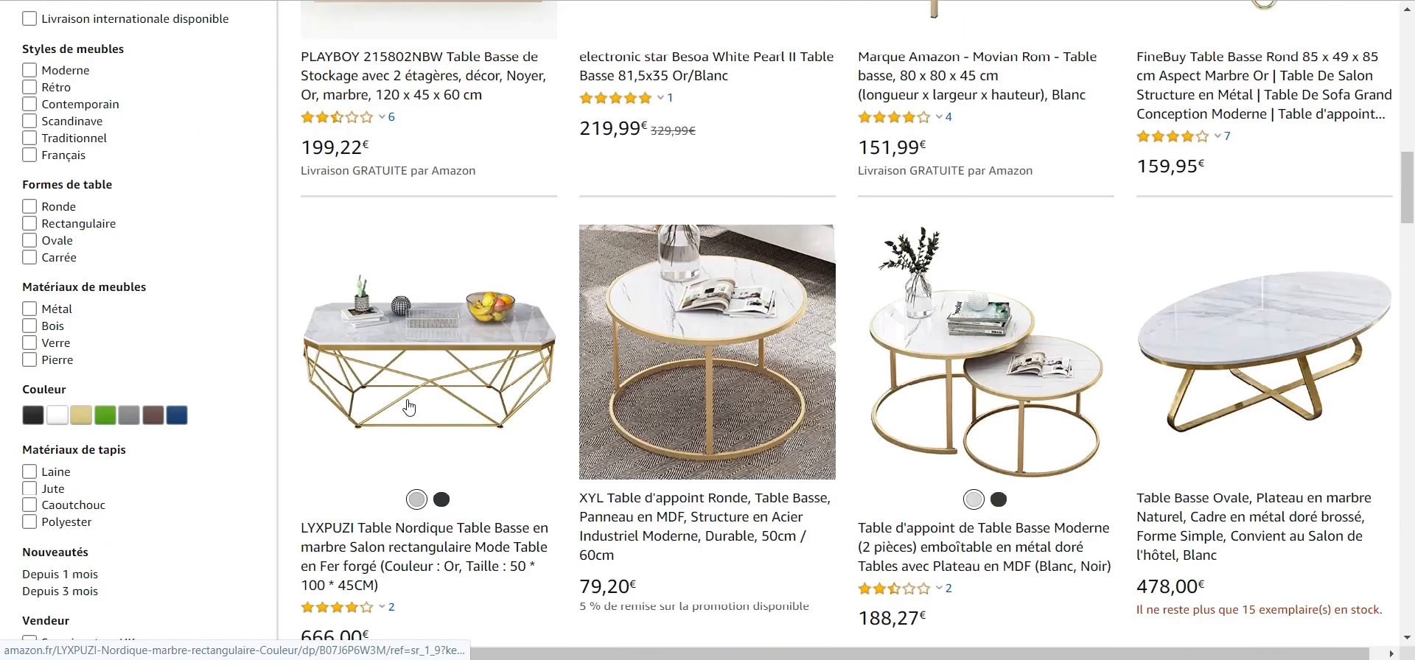
pyautogui.scroll(-3, 664, 435)
pyautogui.scroll(7, 779, 451)
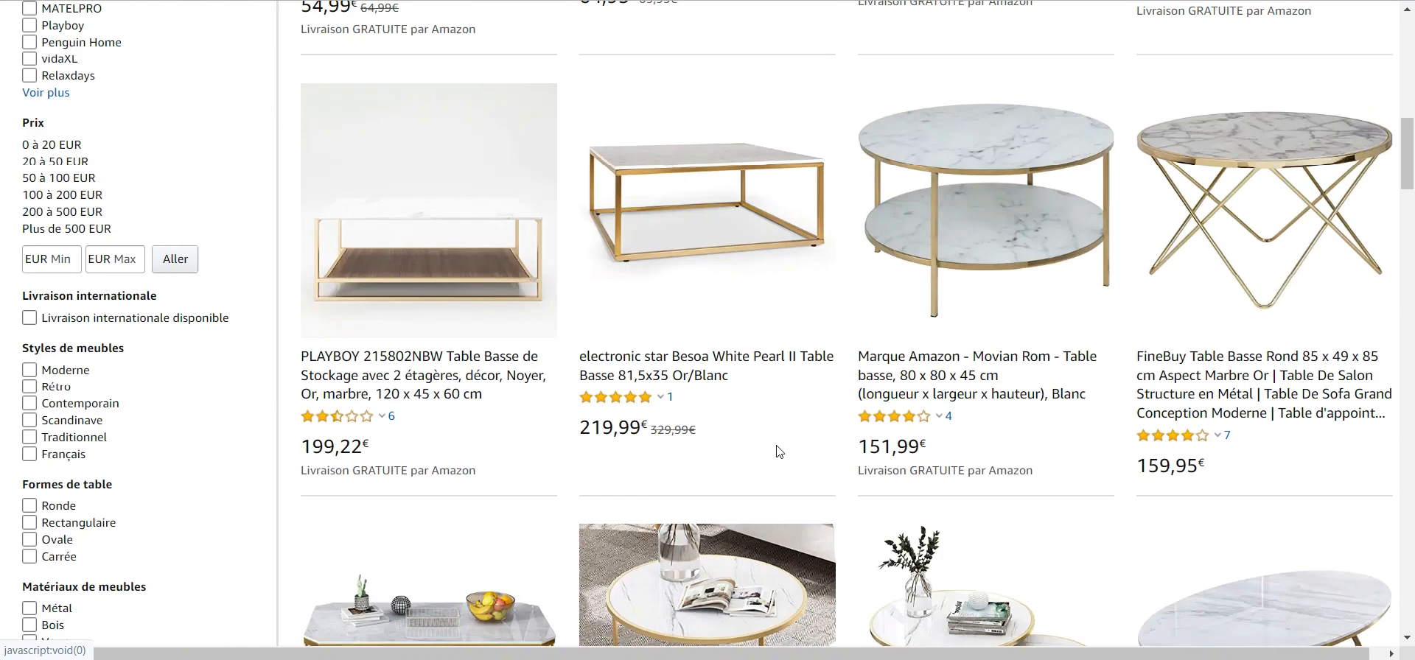
pyautogui.scroll(6, 779, 451)
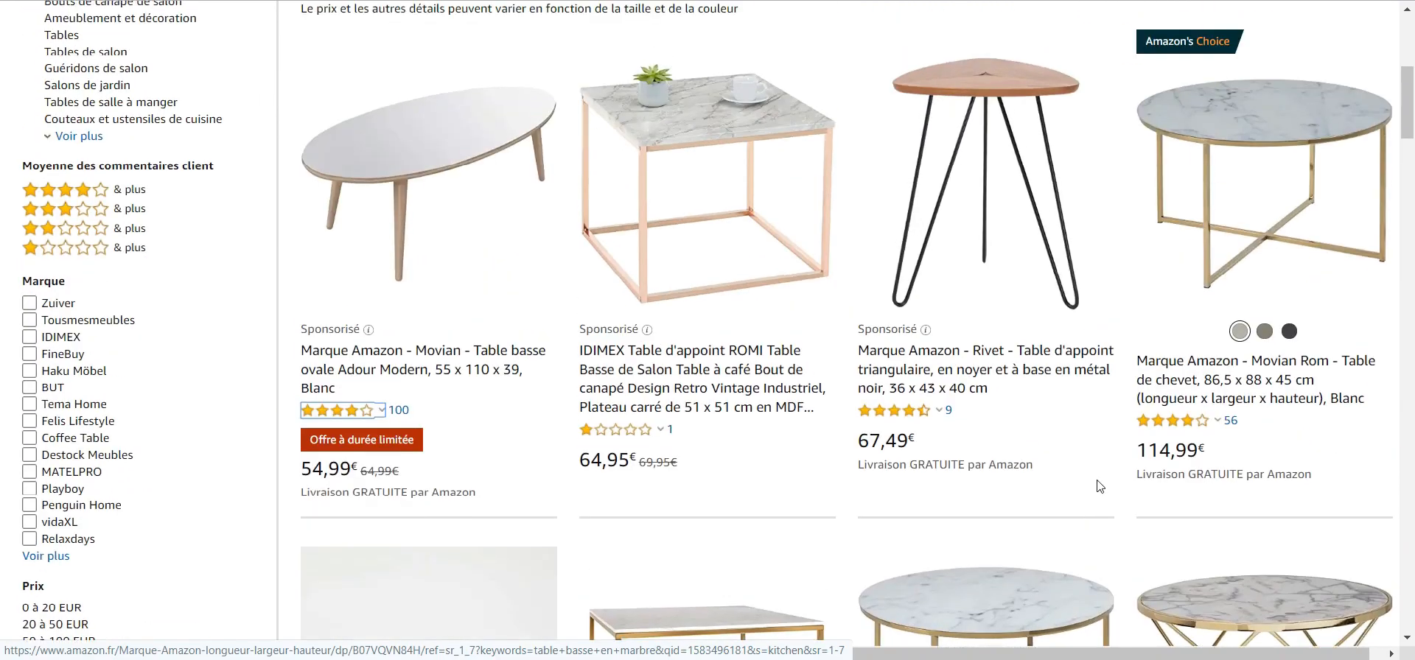
pyautogui.scroll(2, 1194, 404)
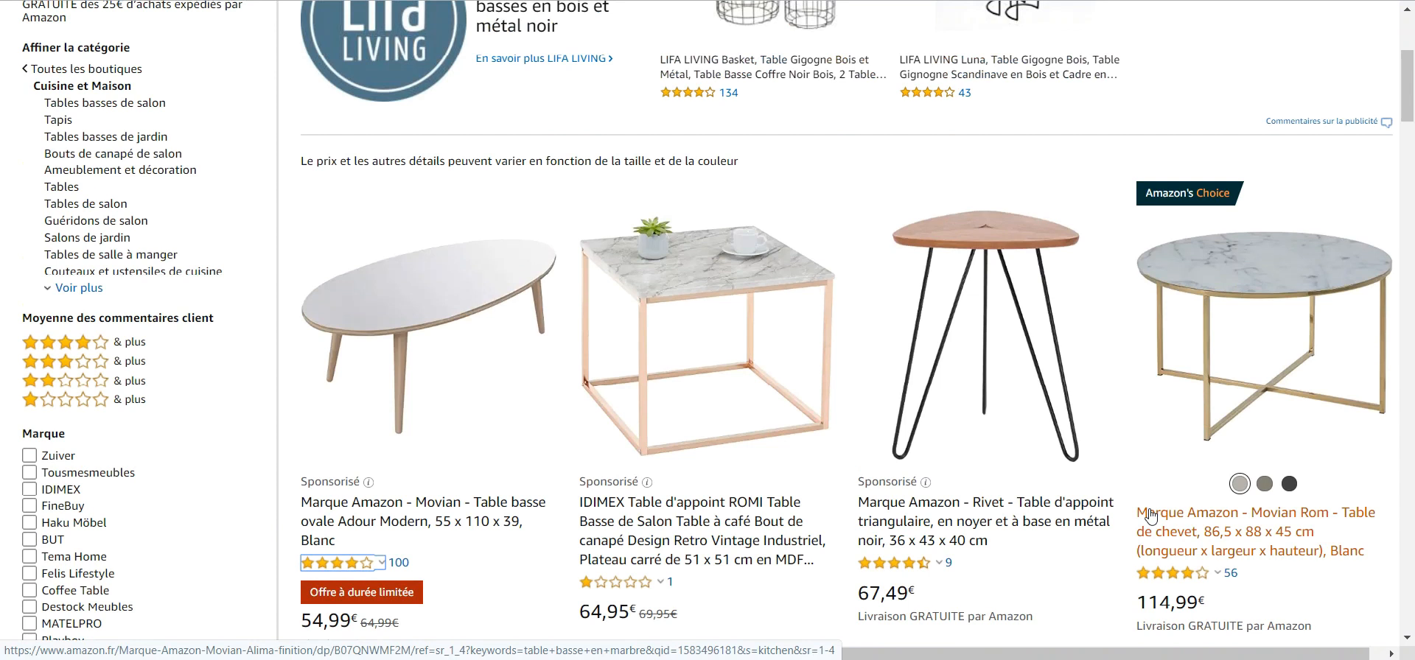
pyautogui.scroll(-5, 853, 442)
pyautogui.scroll(5, 733, 423)
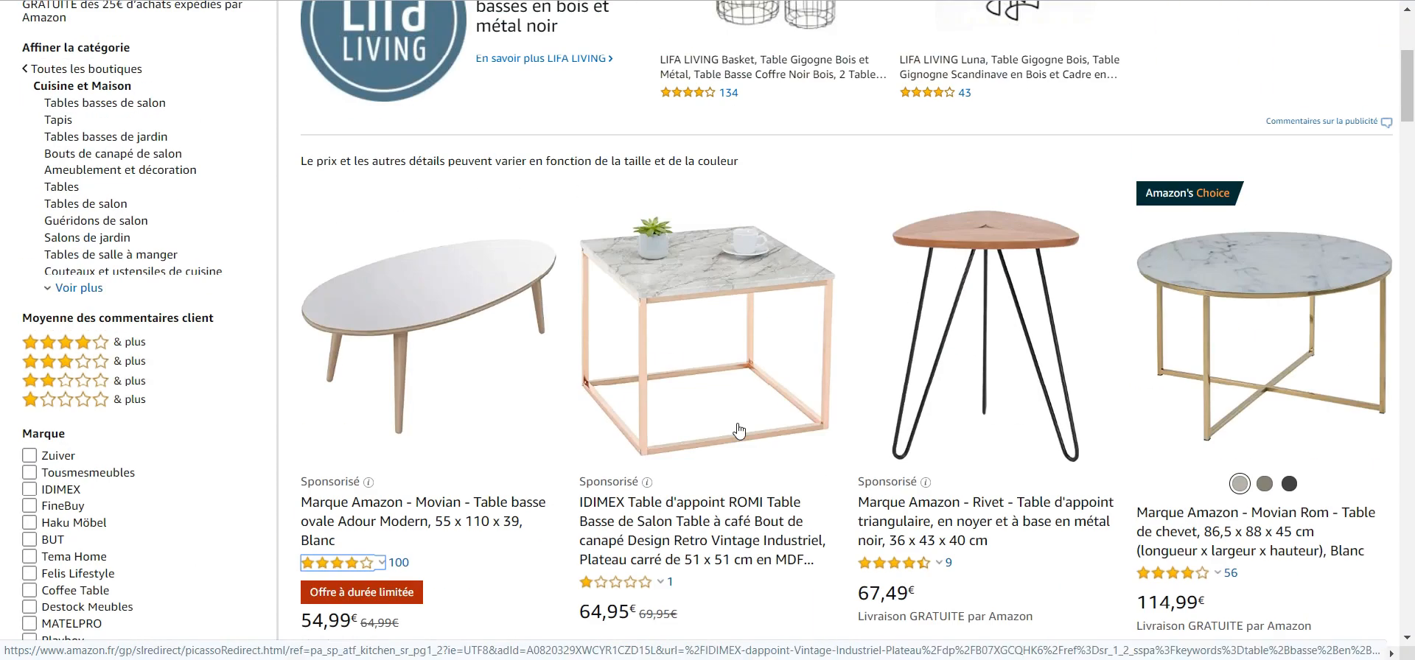
pyautogui.scroll(4, 641, 433)
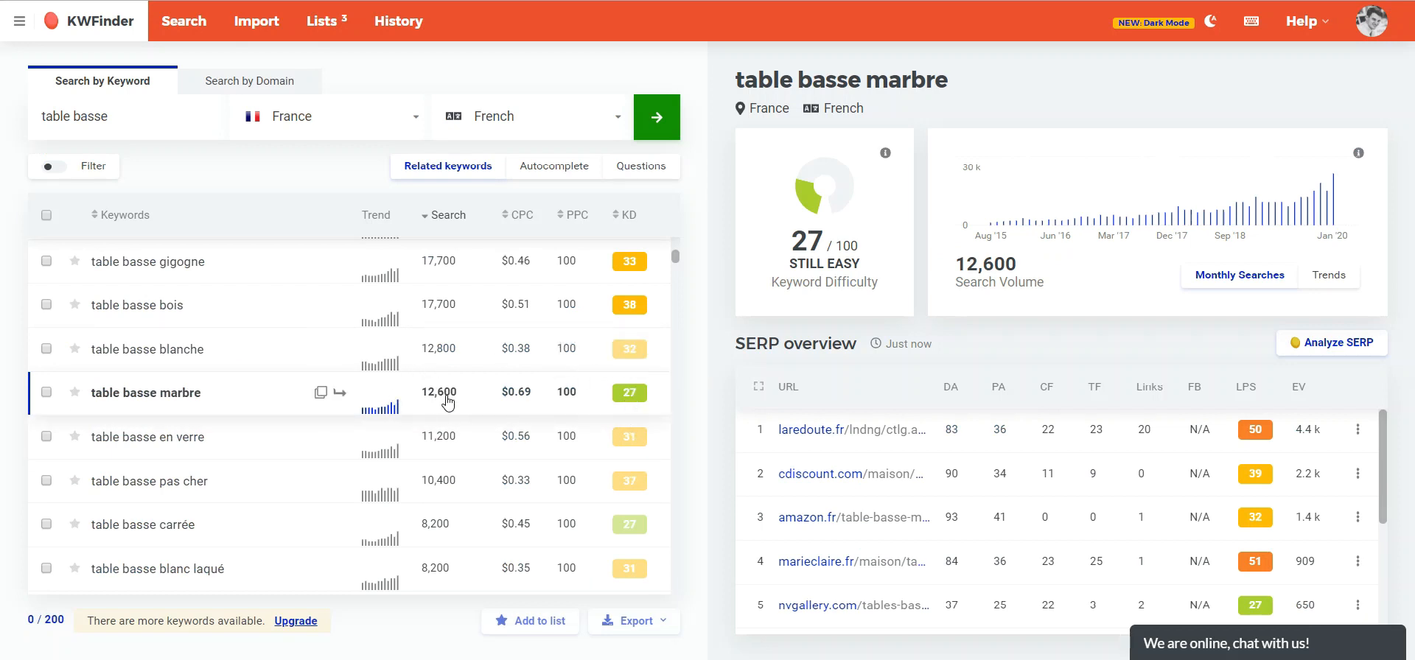
# - Open the "table basse carrée" keyword details and copy the keyword
pyautogui.click(189, 528)
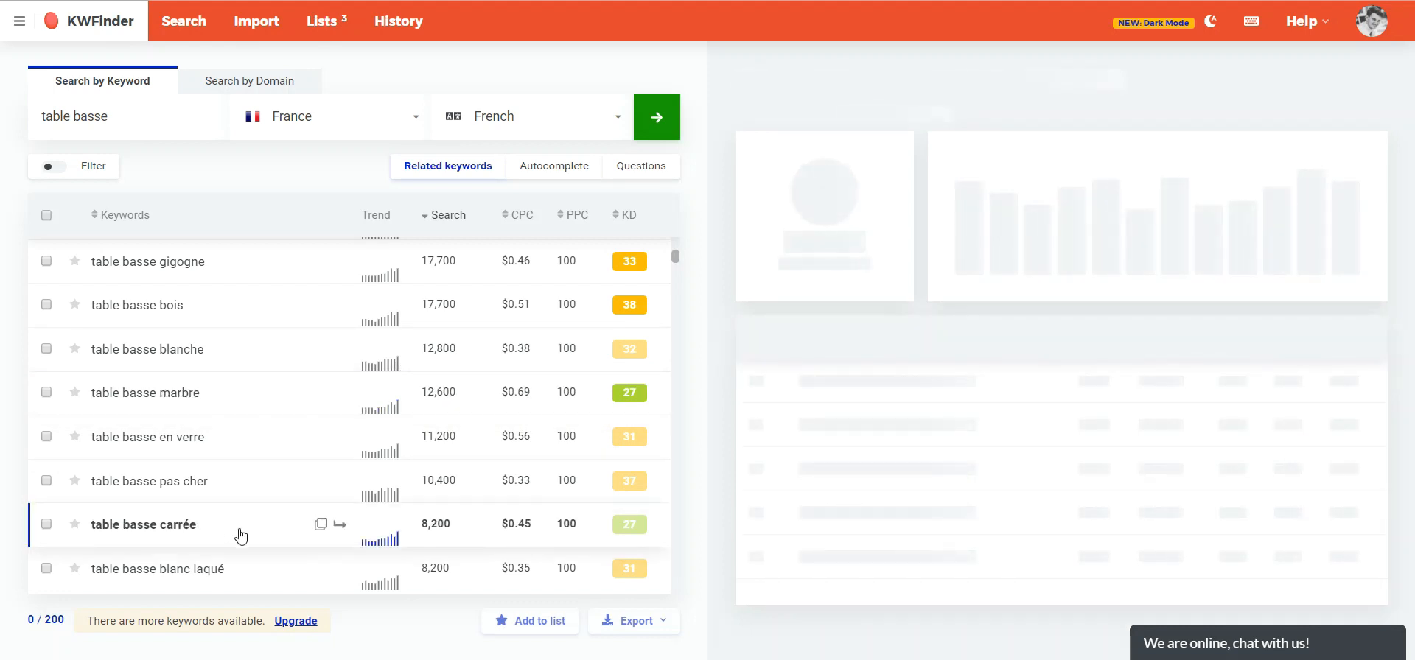
pyautogui.click(320, 524)
# - Search Amazon for "table basse carrée" and scroll through the product results
pyautogui.hotkey('ctrl', 'Tab')
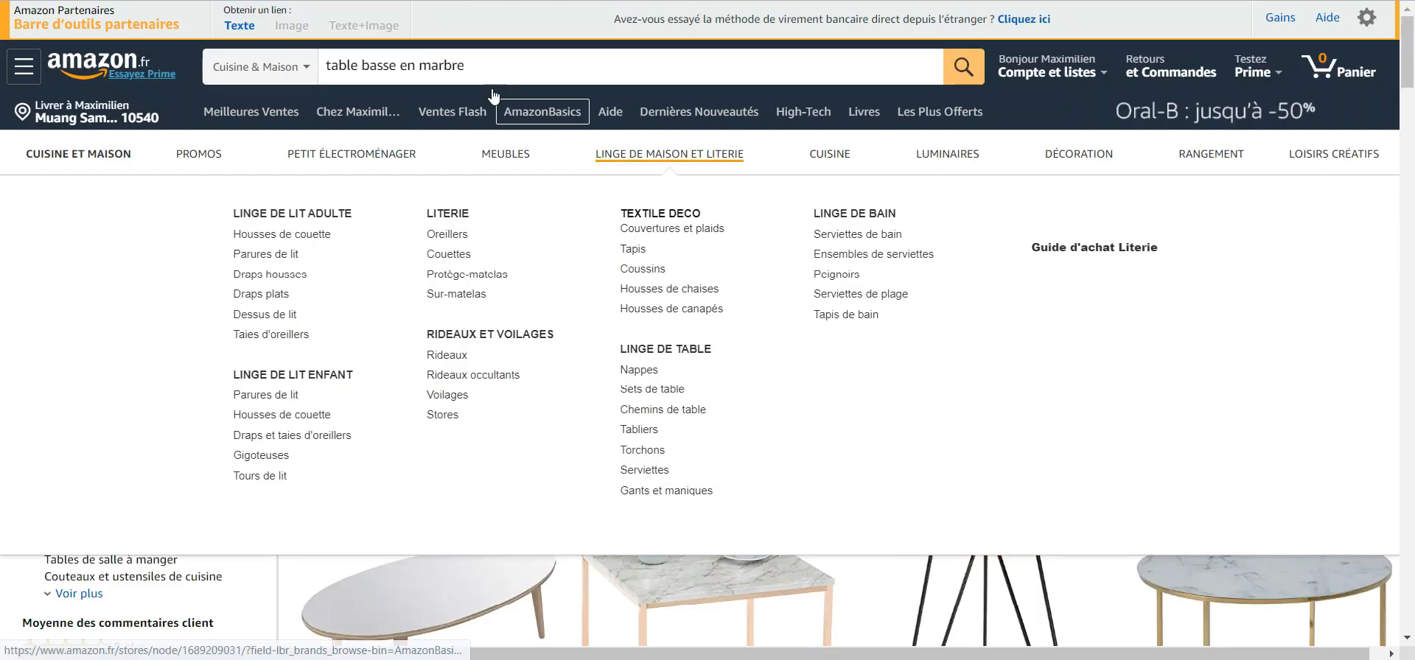
pyautogui.moveTo(518, 64); pyautogui.dragTo(151, 69)
pyautogui.hotkey('ctrl', 'v')
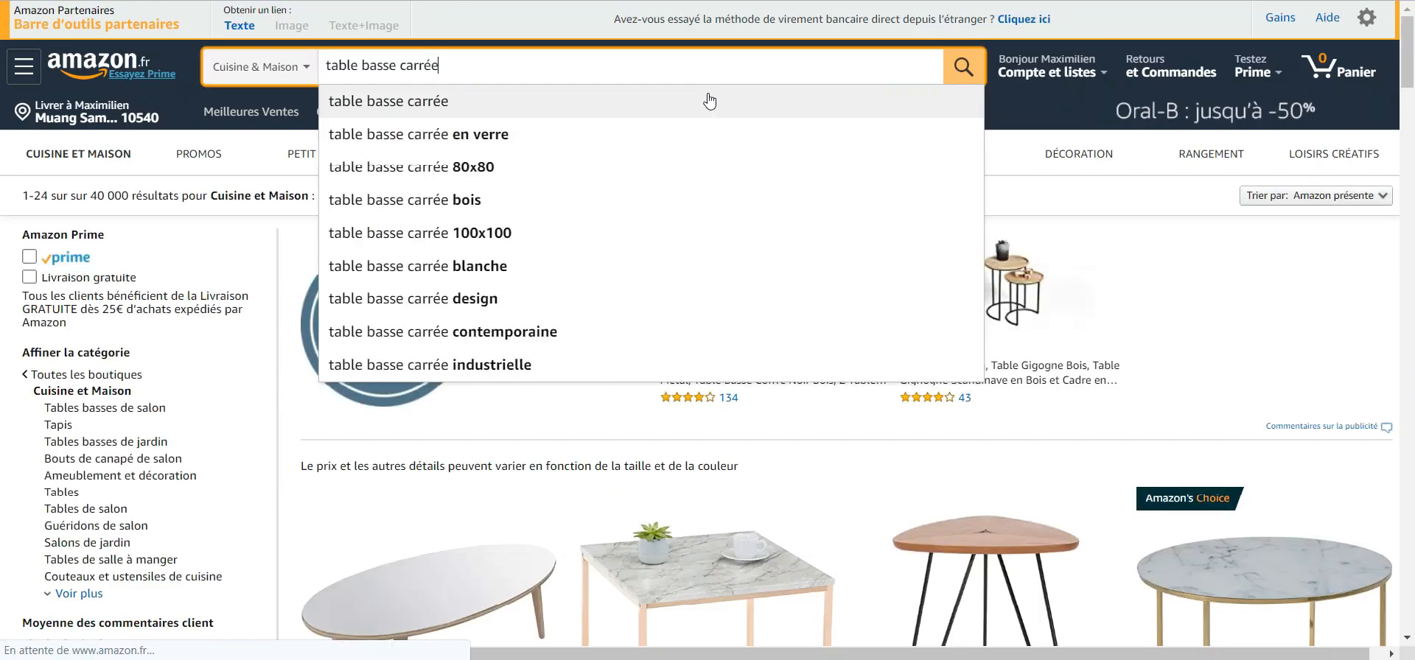
pyautogui.press('Return')
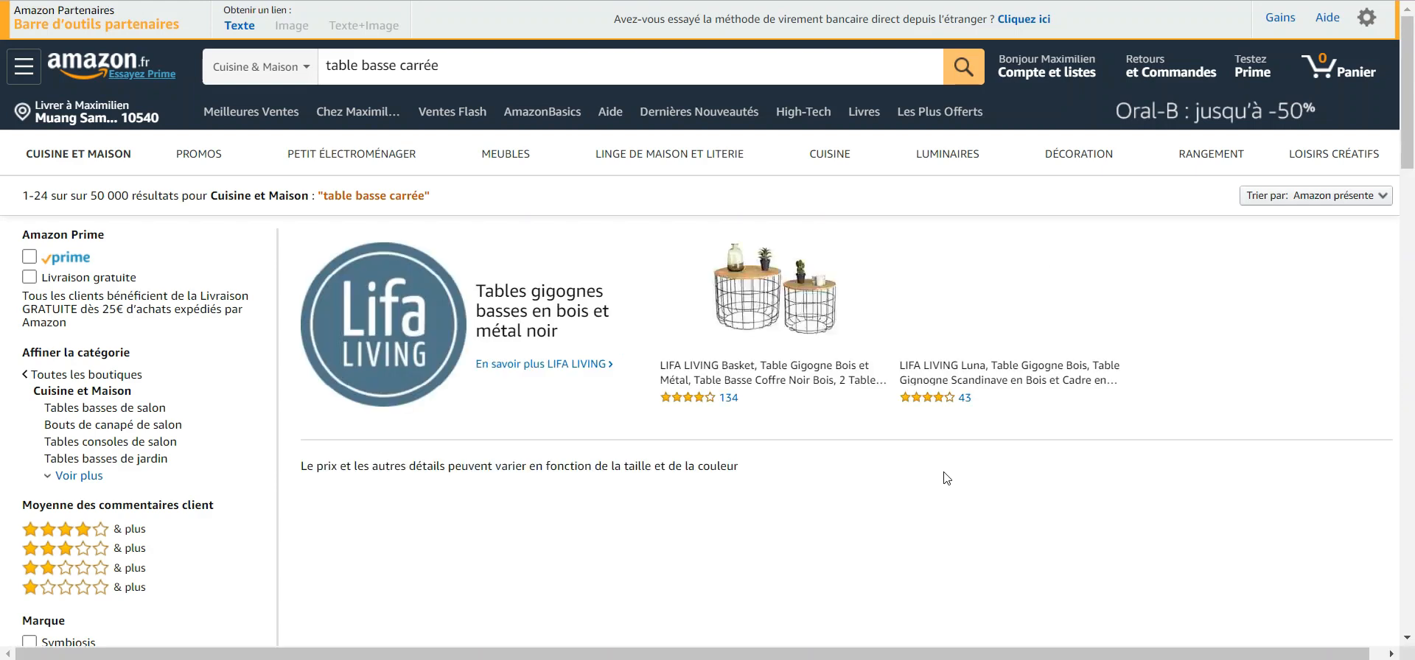
pyautogui.scroll(-4, 943, 475)
pyautogui.scroll(-2, 947, 479)
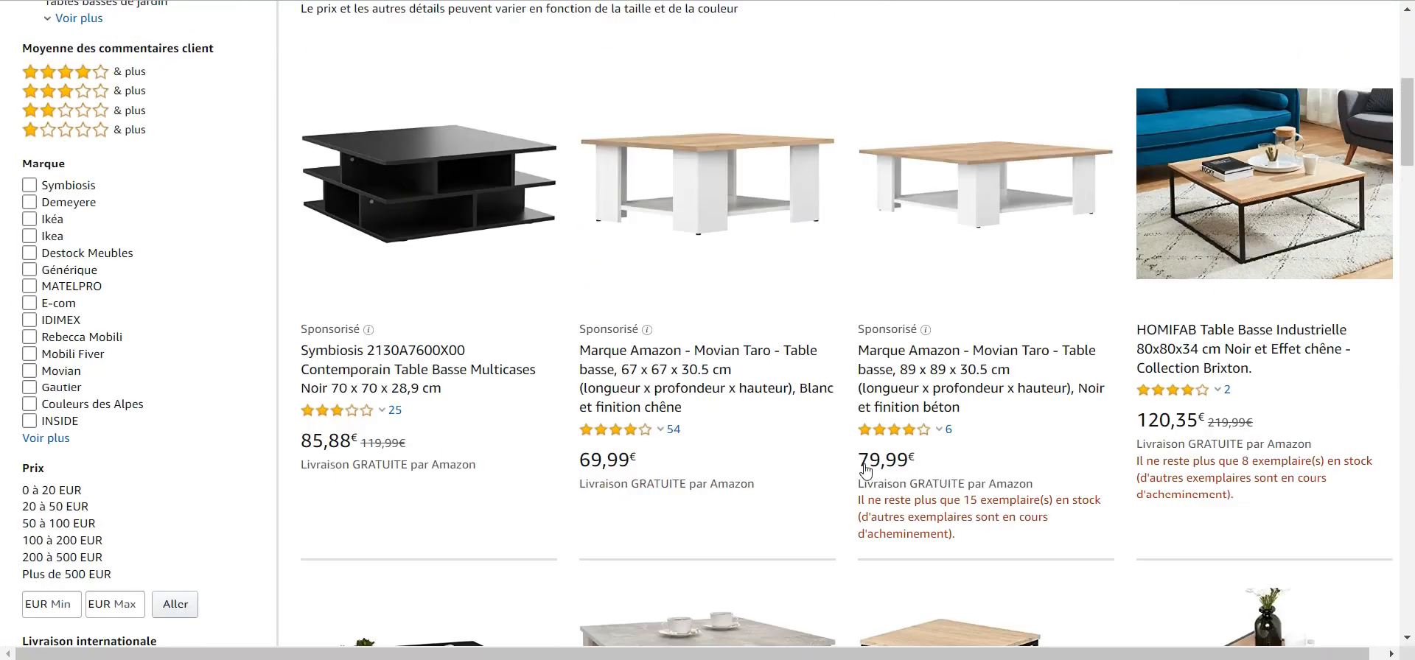
pyautogui.scroll(-6, 1122, 455)
pyautogui.scroll(-4, 1122, 456)
pyautogui.scroll(15, 811, 339)
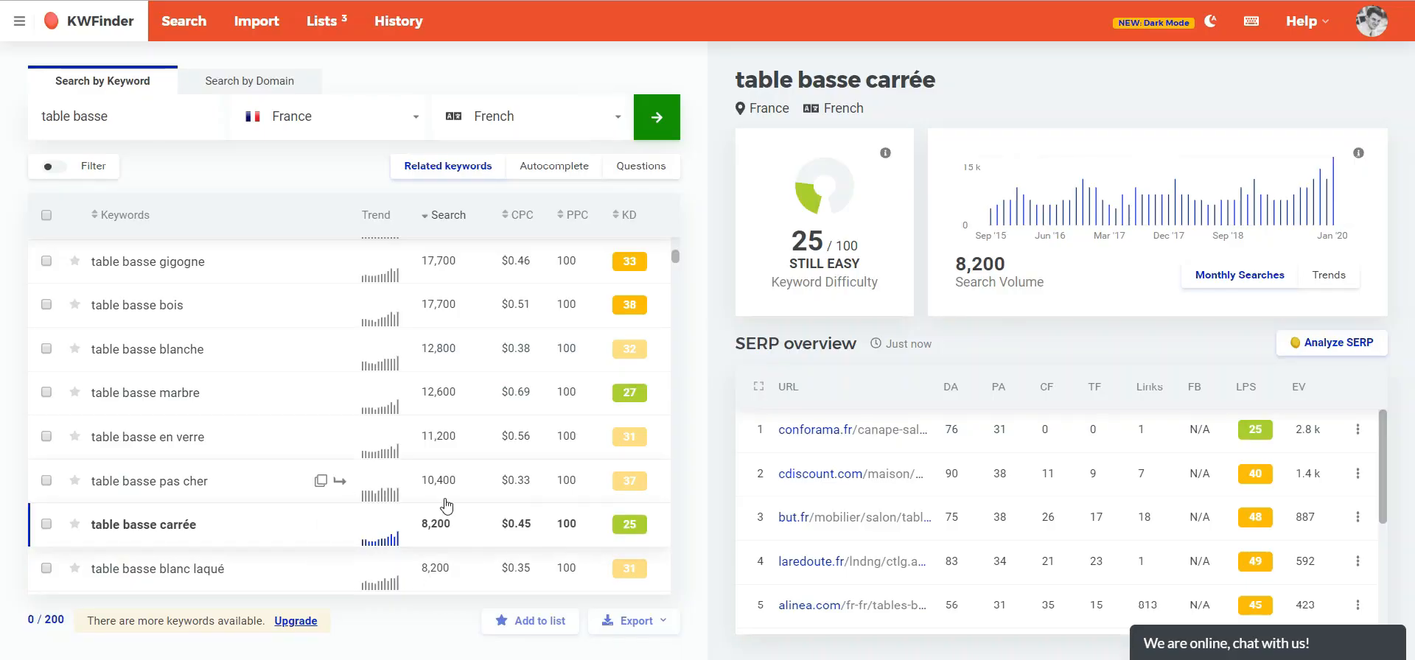
# - Open the keyword filter and add "table basse" as an included keyword
pyautogui.scroll(4, 442, 534)
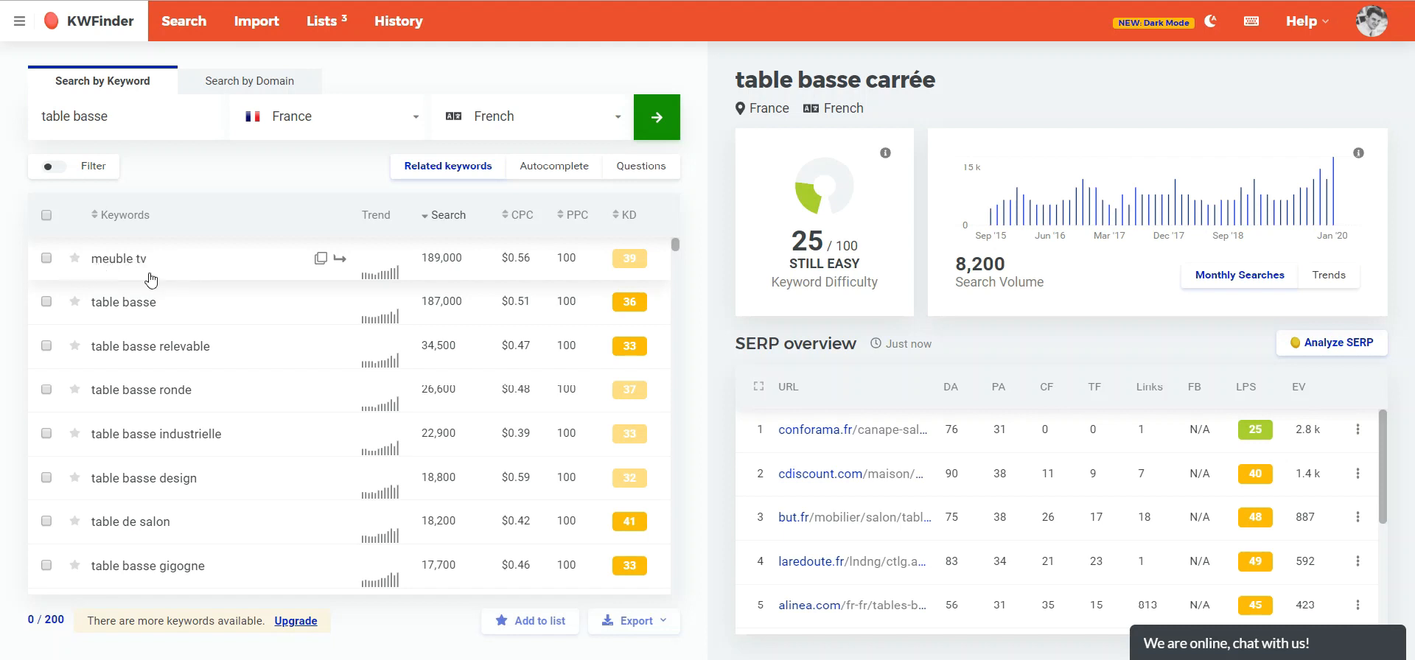
pyautogui.scroll(-2, 196, 369)
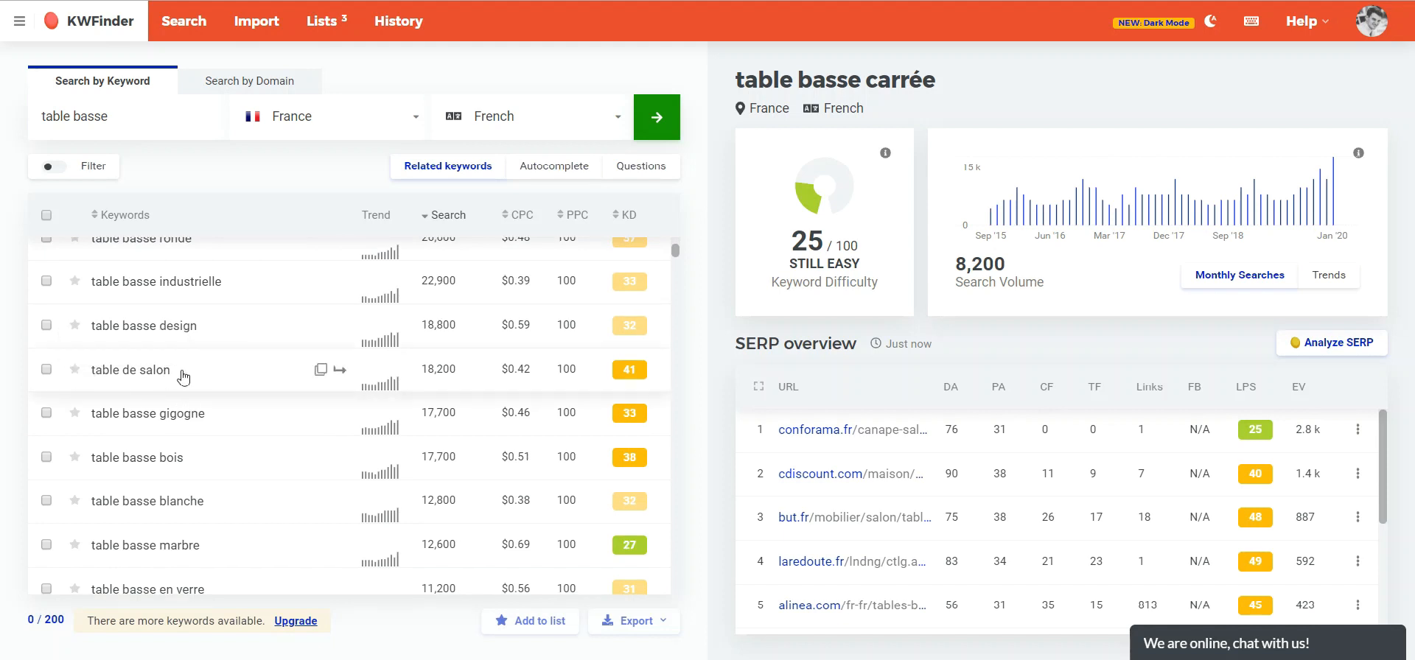
pyautogui.scroll(2, 148, 353)
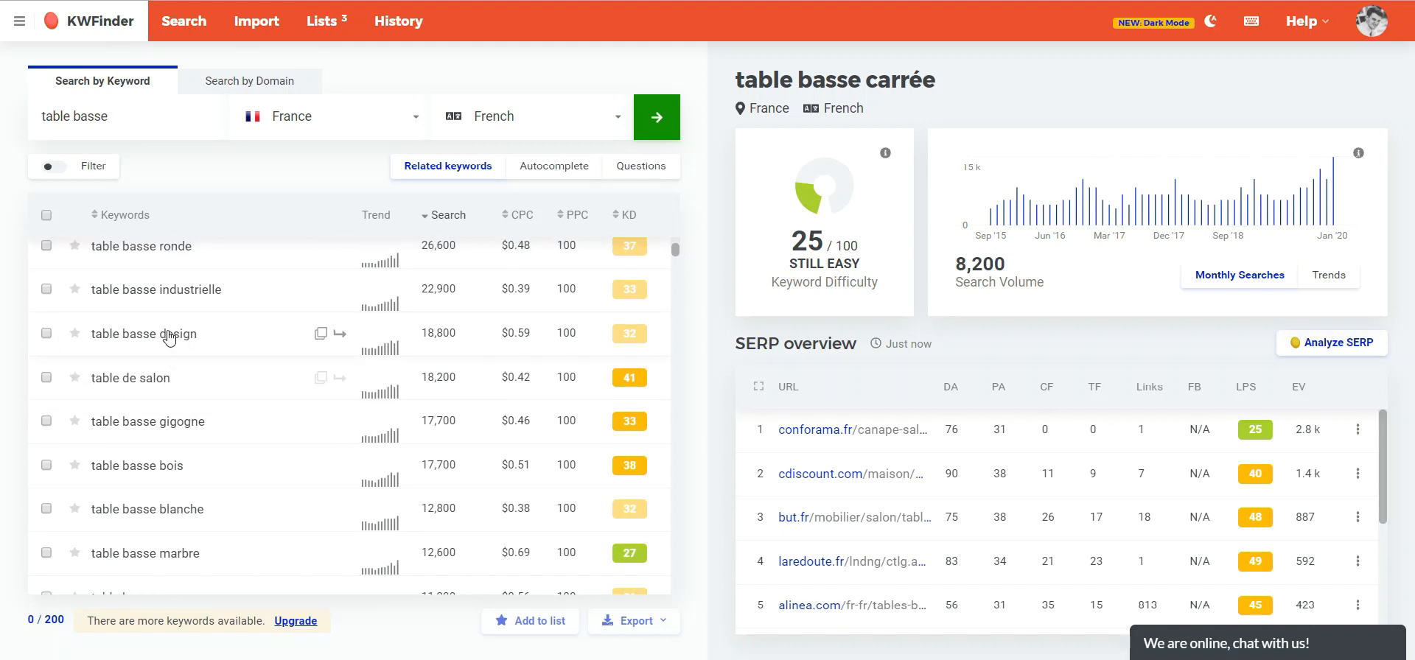
pyautogui.tripleClick(145, 120)
pyautogui.hotkey('ctrl', 'c')
pyautogui.click(72, 169)
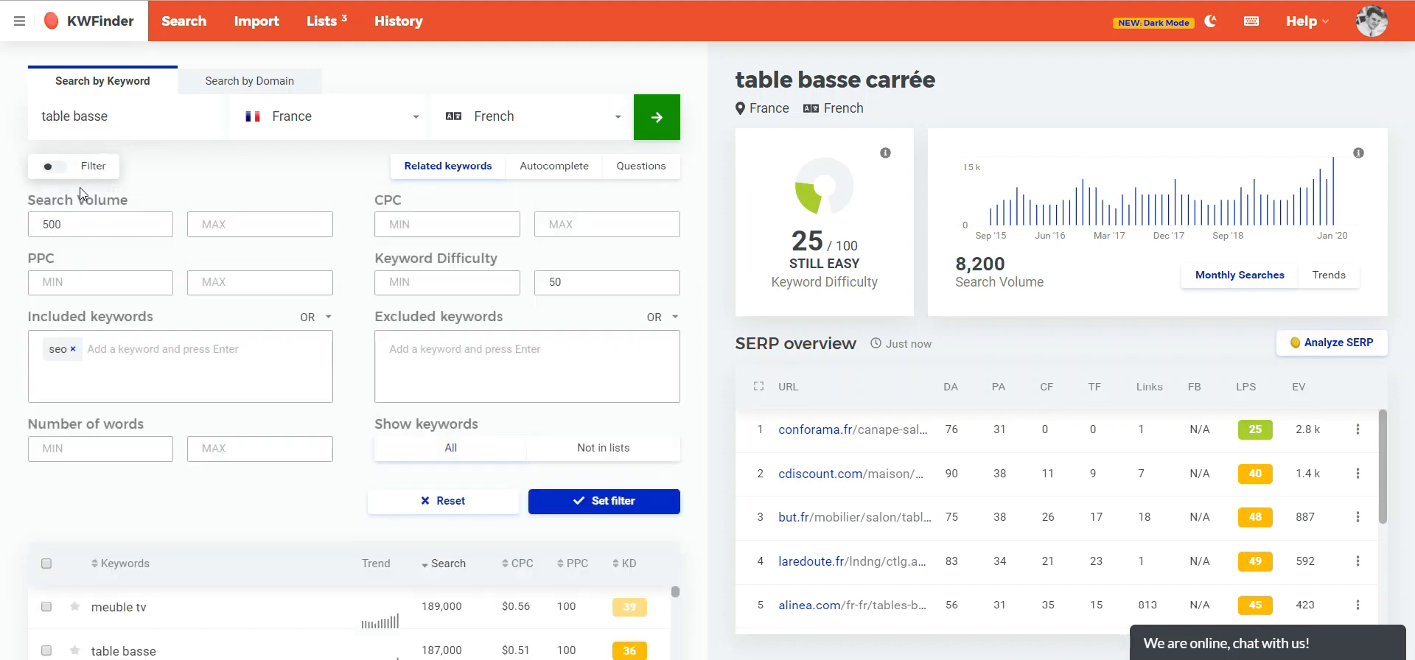
pyautogui.click(74, 351)
pyautogui.hotkey('ctrl', 'v')
pyautogui.press('Return')
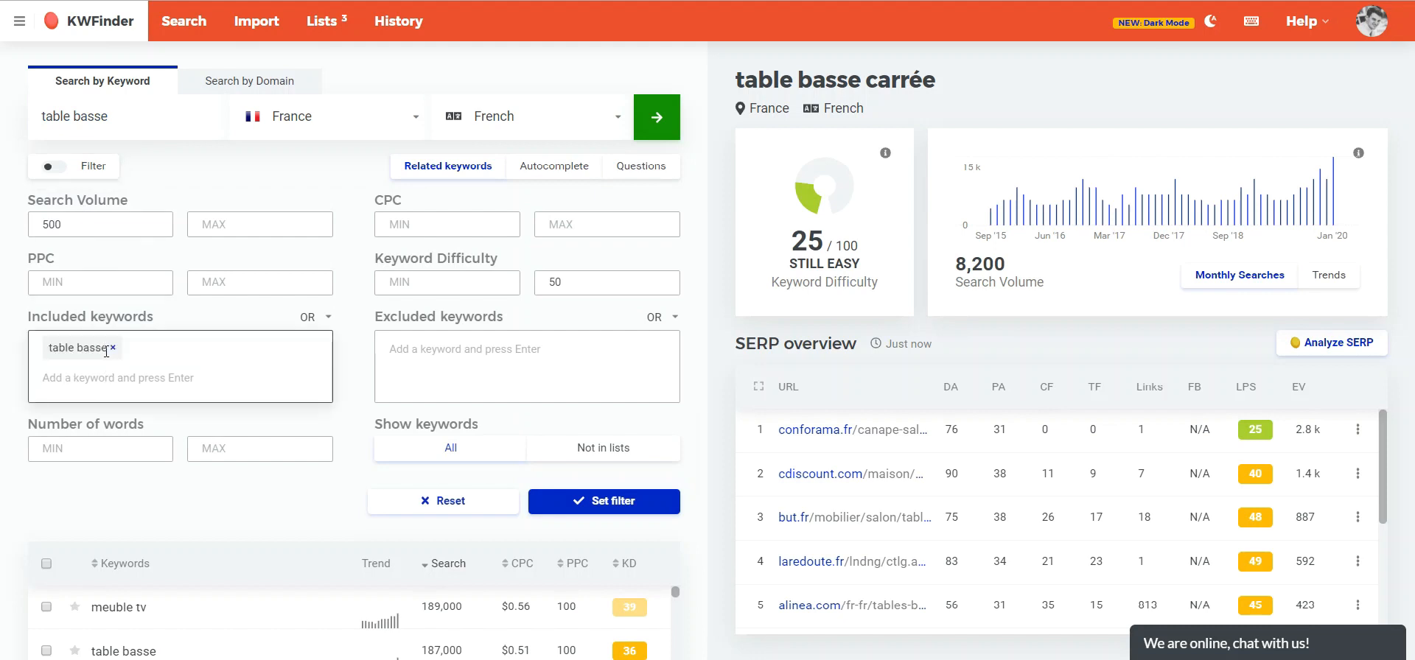
# - Set the filter's minimum search volume to 1000 and maximum keyword difficulty to 40, then apply it
pyautogui.click(102, 222)
pyautogui.moveTo(92, 221); pyautogui.dragTo(39, 216)
pyautogui.write('1000')
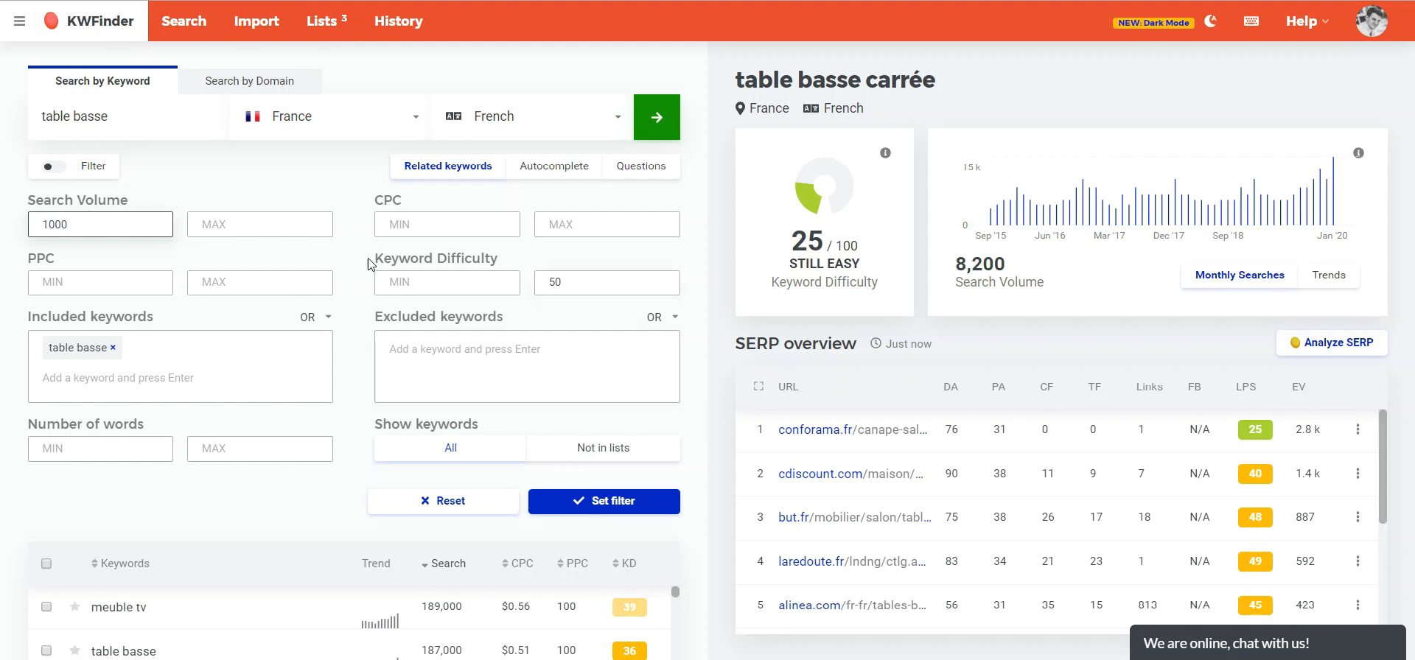
pyautogui.click(392, 201)
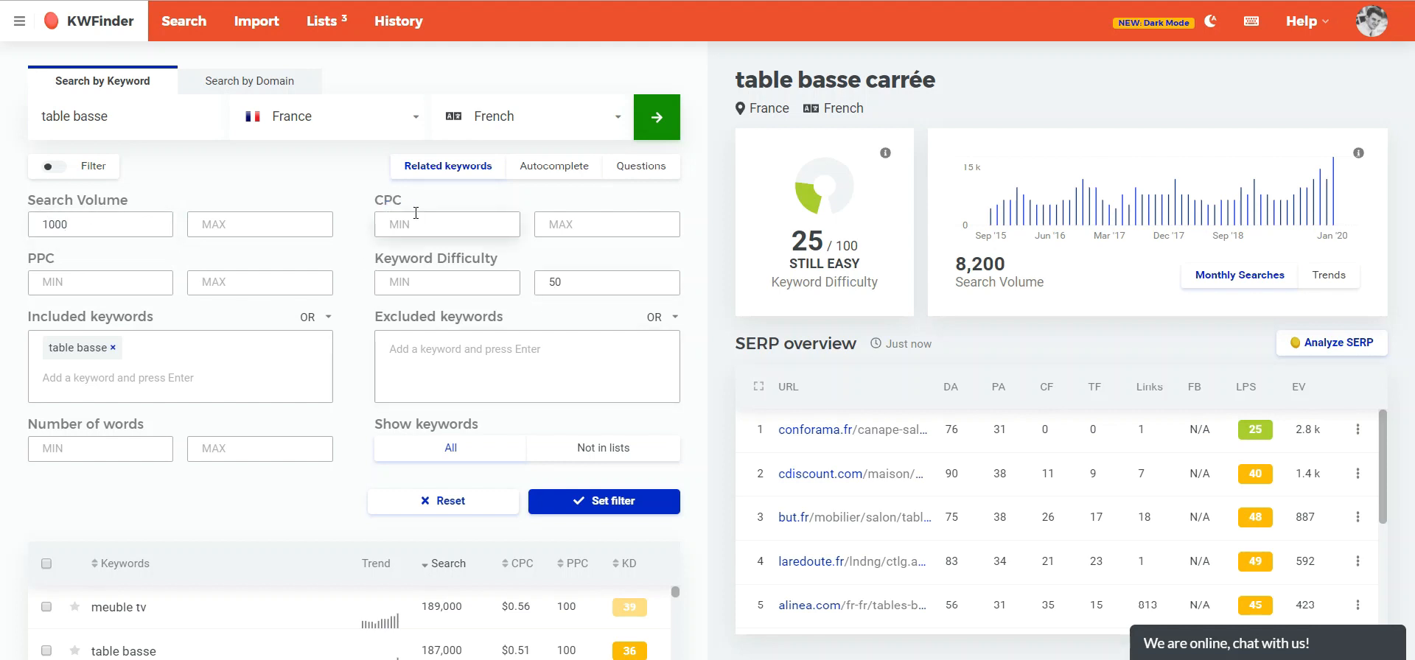
pyautogui.moveTo(49, 251); pyautogui.dragTo(43, 250)
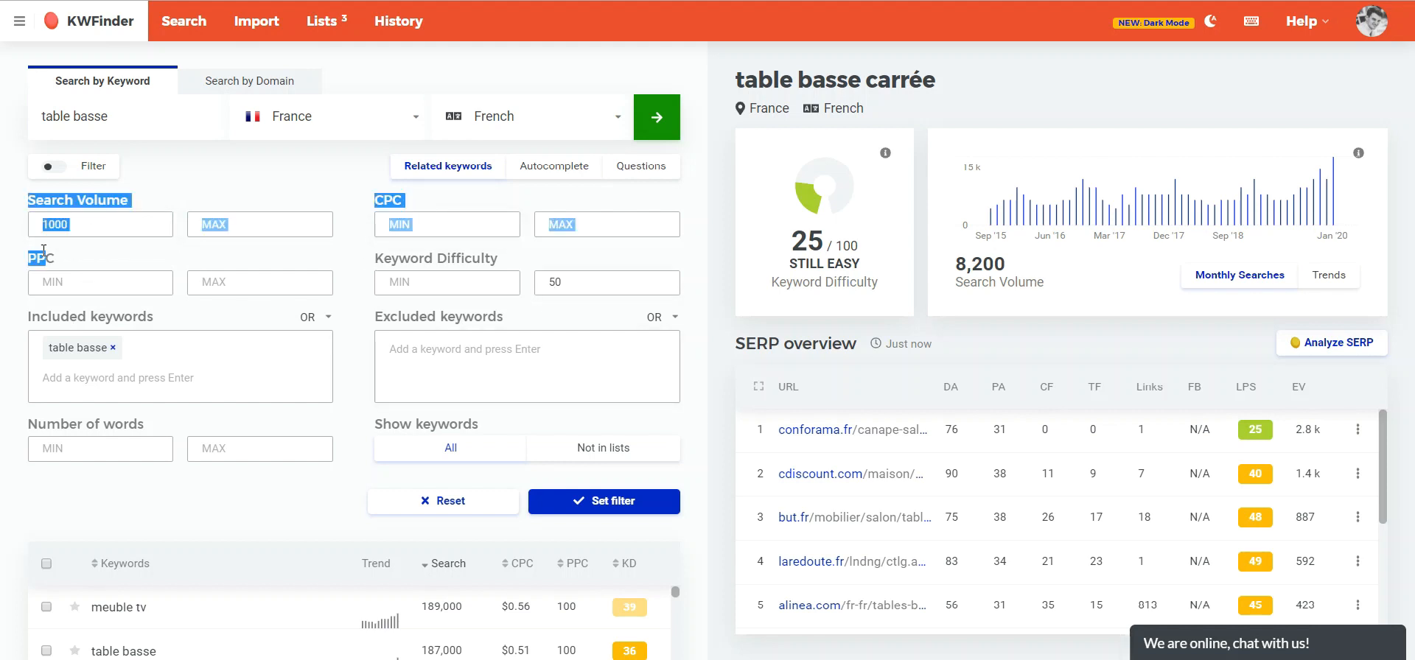
pyautogui.click(443, 260)
pyautogui.moveTo(494, 258); pyautogui.dragTo(425, 258)
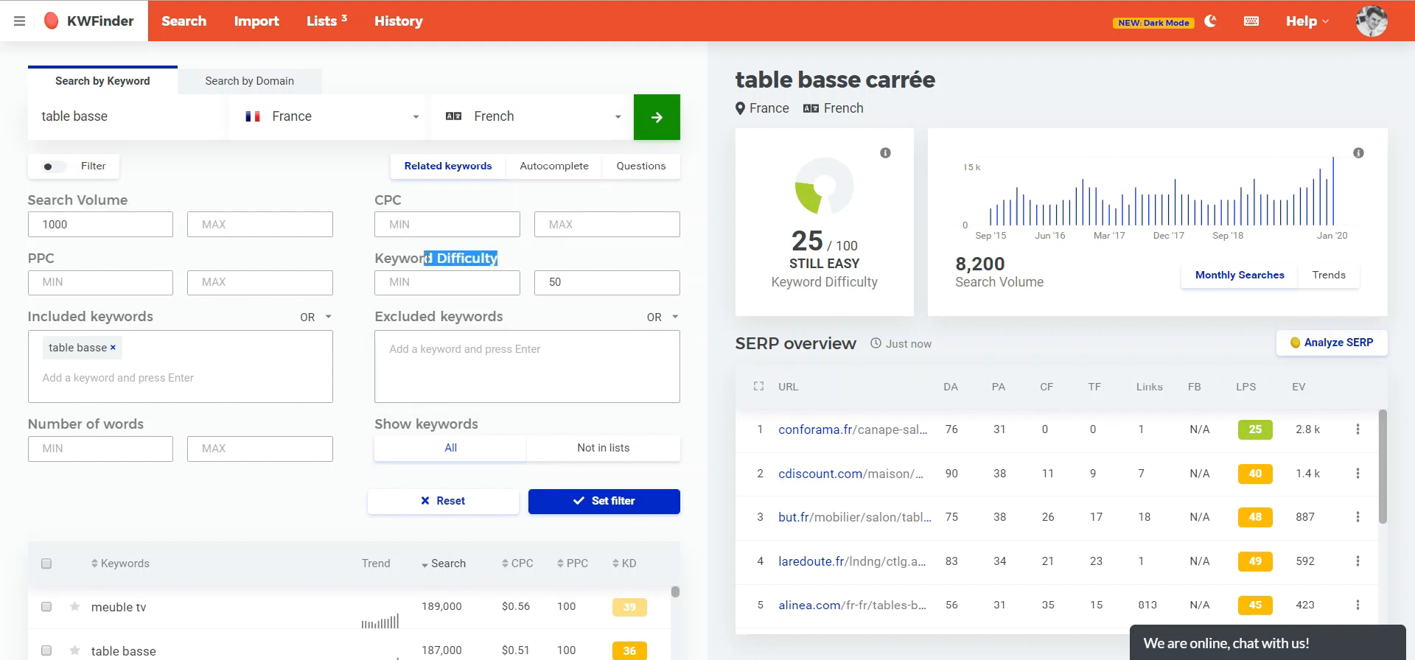
pyautogui.moveTo(587, 295); pyautogui.dragTo(528, 293)
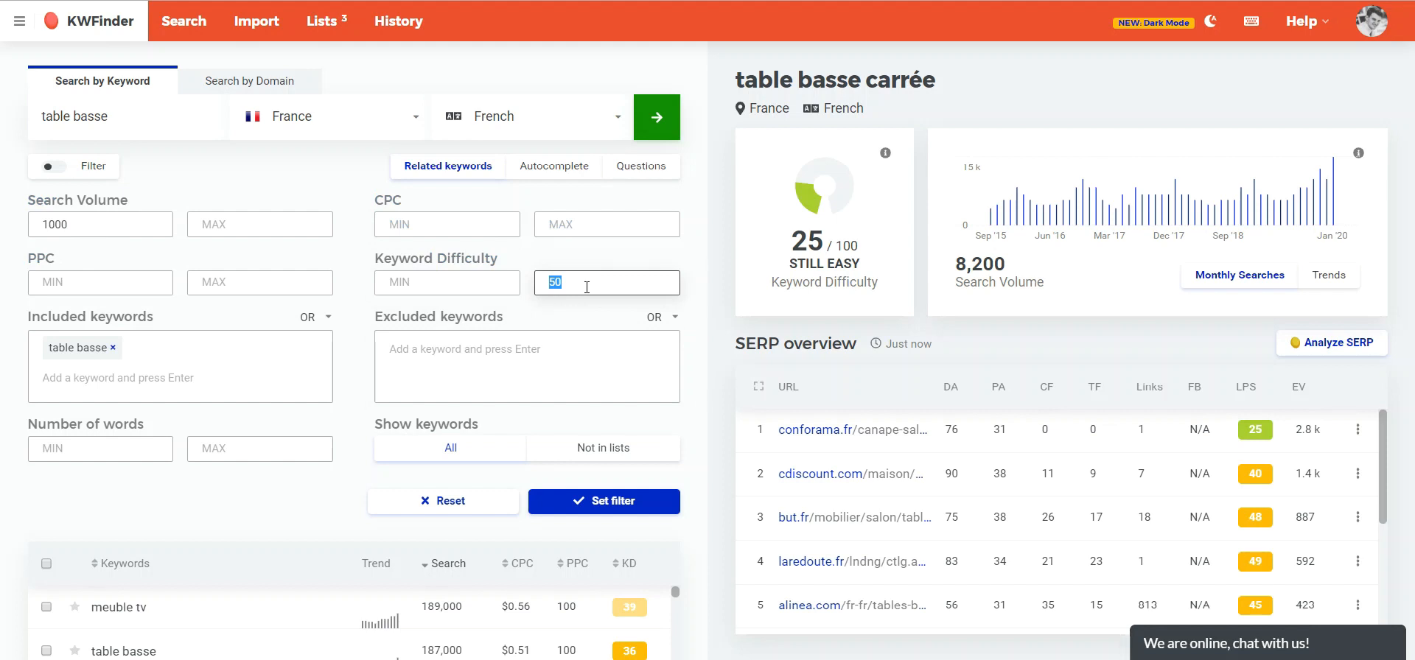
pyautogui.write('40')
pyautogui.click(642, 515)
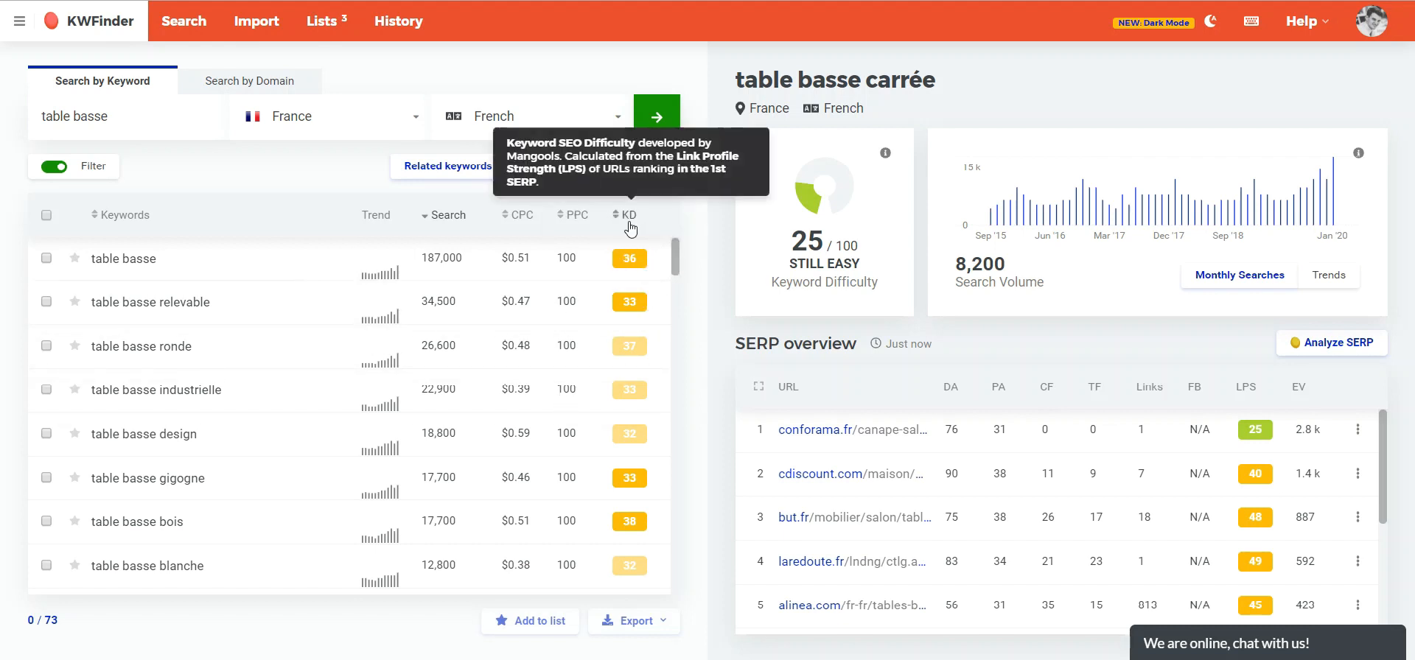
# - Open the details of the "petite table basse" keyword in the filtered list
pyautogui.scroll(-4, 516, 309)
pyautogui.scroll(4, 535, 332)
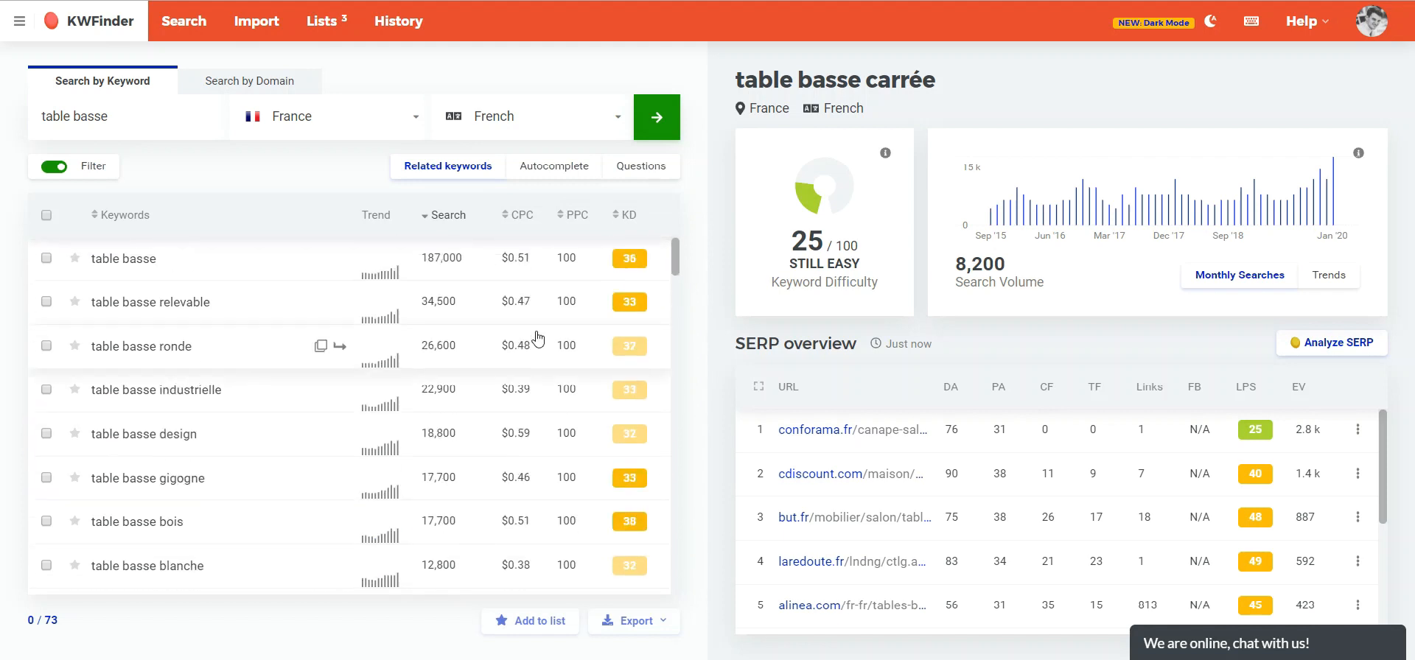
pyautogui.scroll(-3, 567, 398)
pyautogui.scroll(-4, 542, 463)
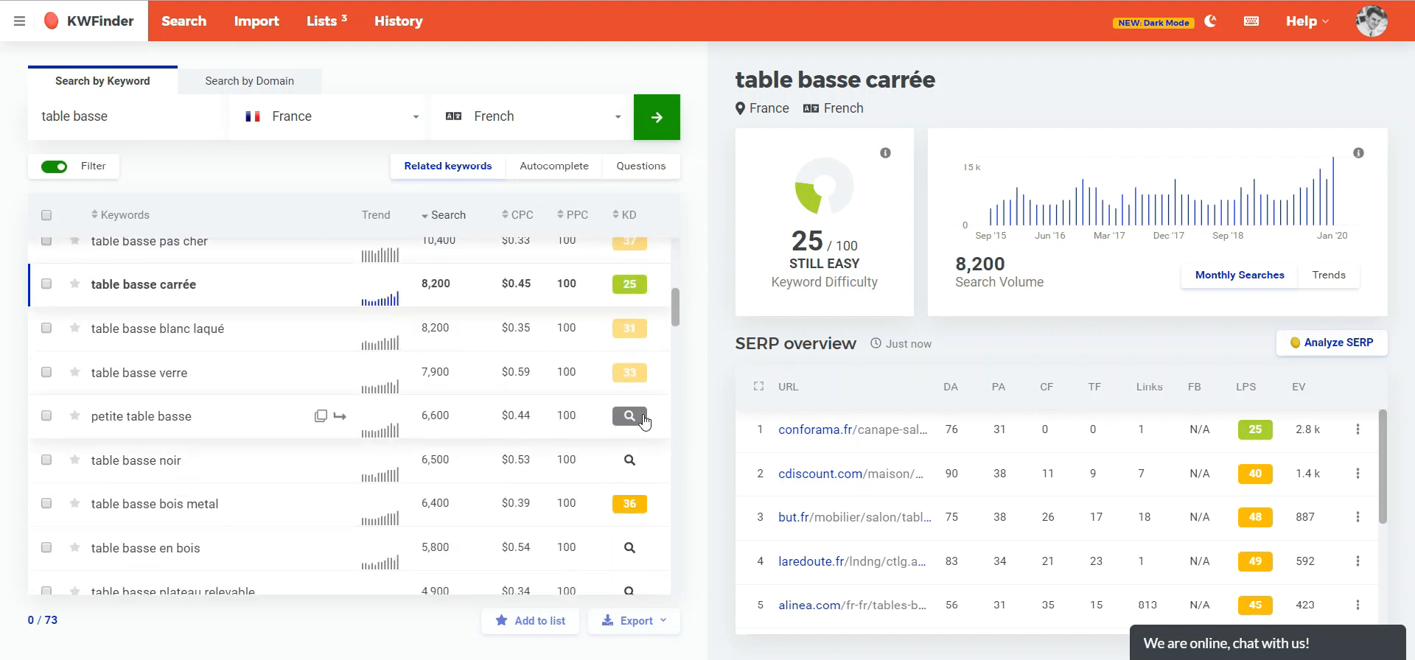
pyautogui.click(216, 422)
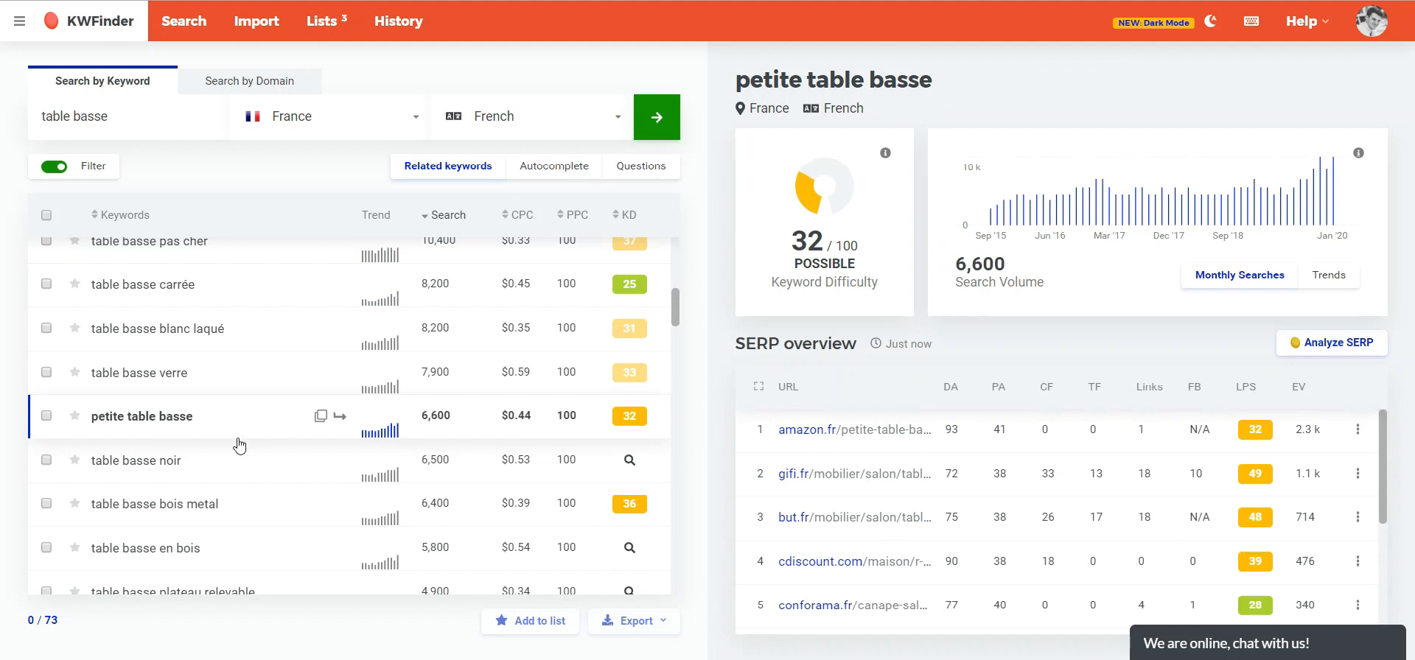
# - Open the details of the "table basse noir" keyword and return to the top of the list
pyautogui.click(222, 461)
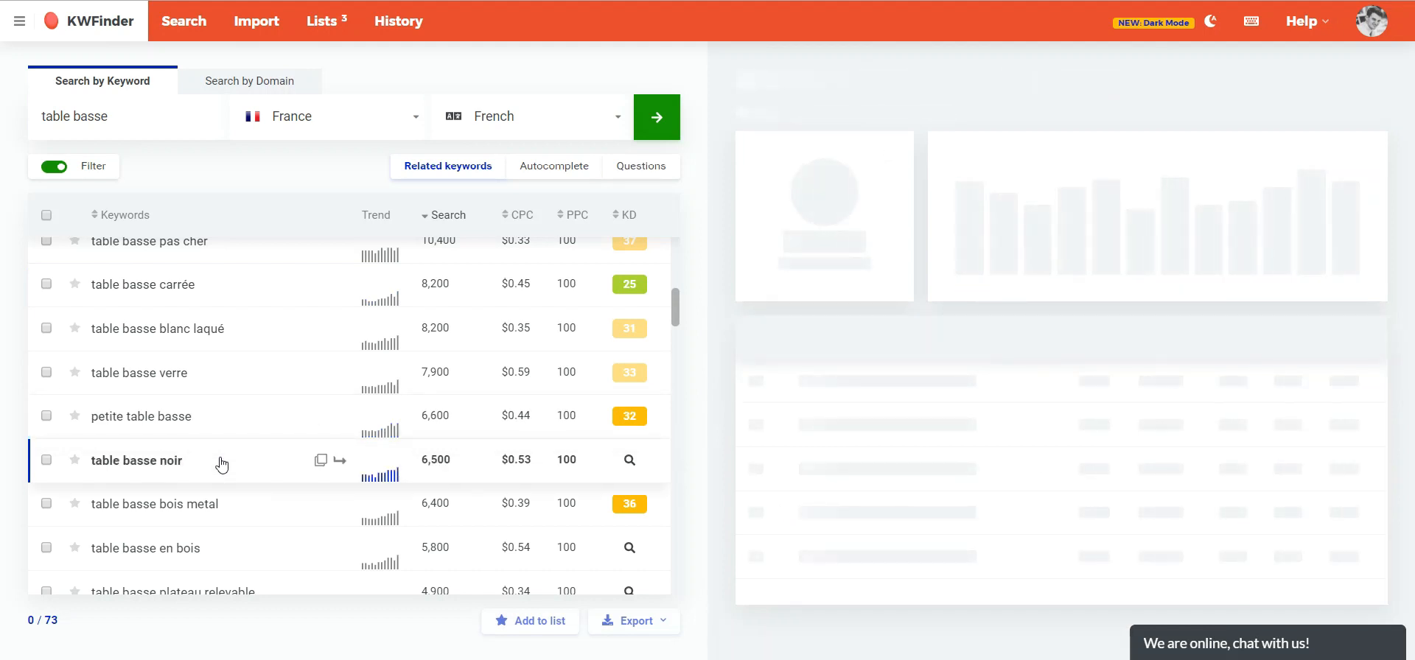
pyautogui.scroll(8, 398, 509)
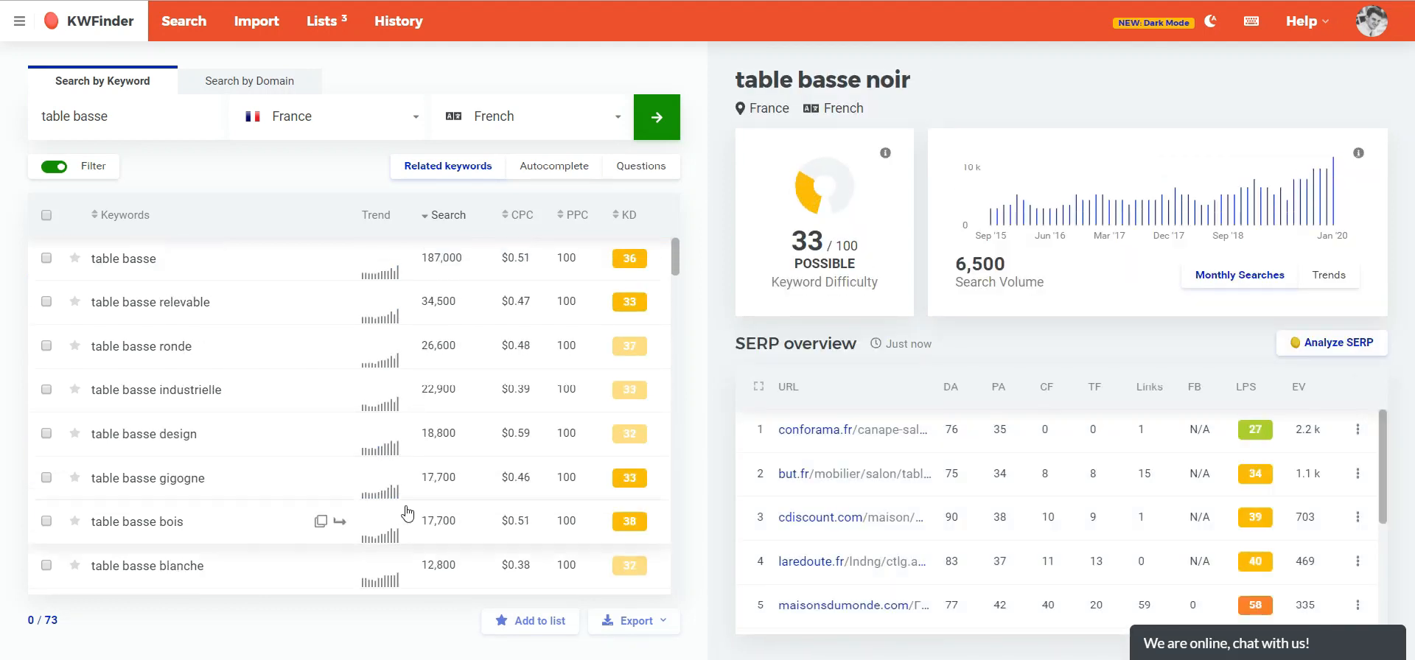
# - Run a new keyword search for "agence seo"
pyautogui.click(193, 114)
pyautogui.write('agence seo')
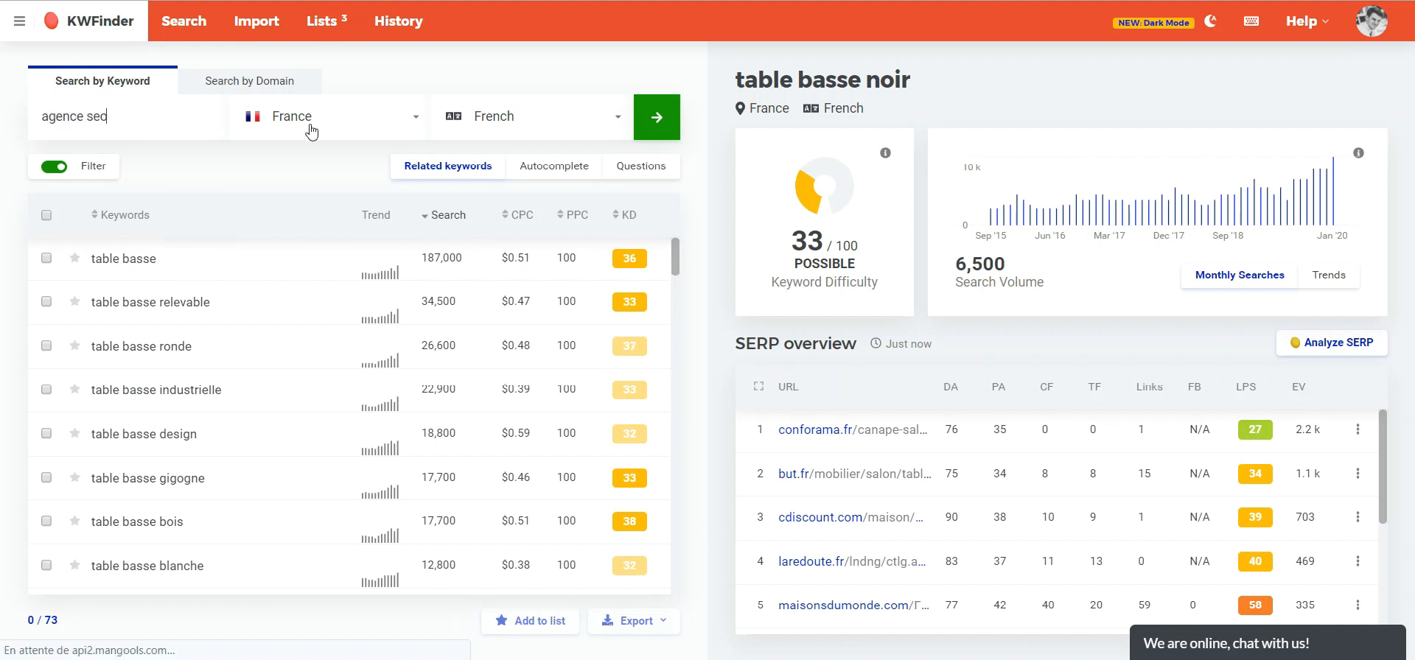
pyautogui.press('Return')
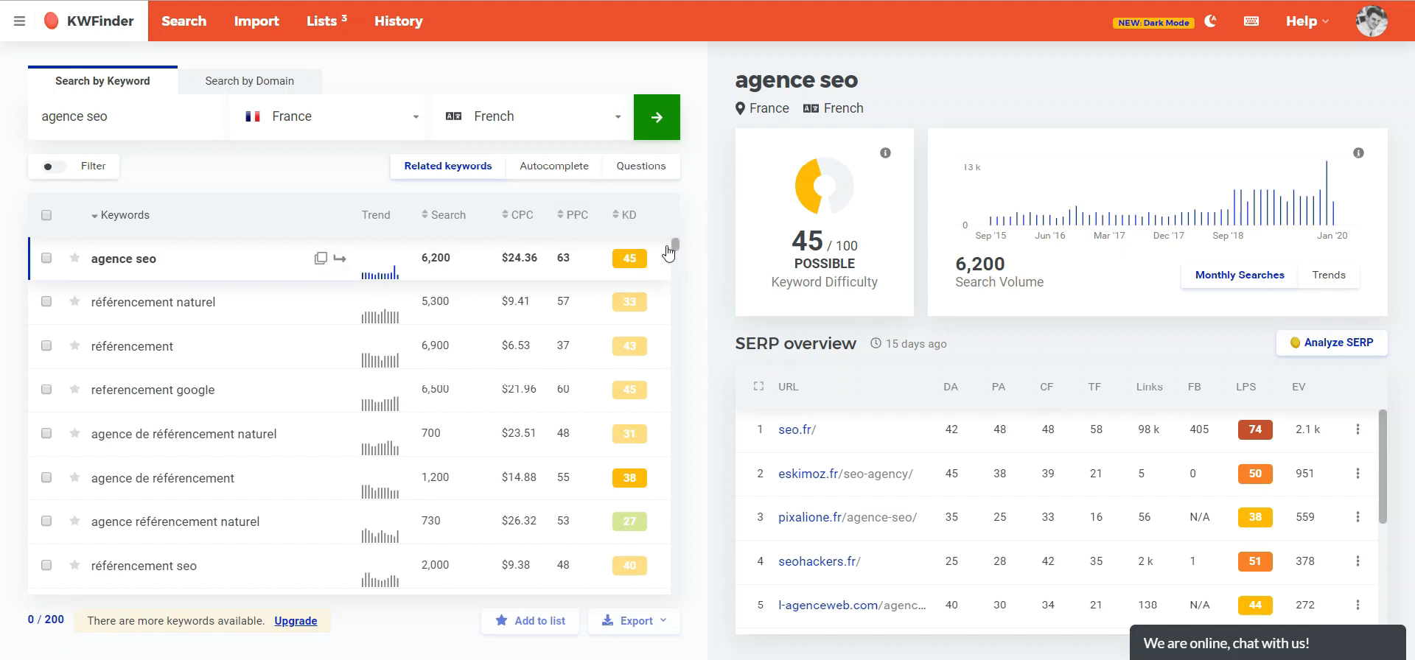
# - Open the details of "agence référencement naturel" and "agence de référencement naturel", and browse the related keywords
pyautogui.moveTo(644, 260)
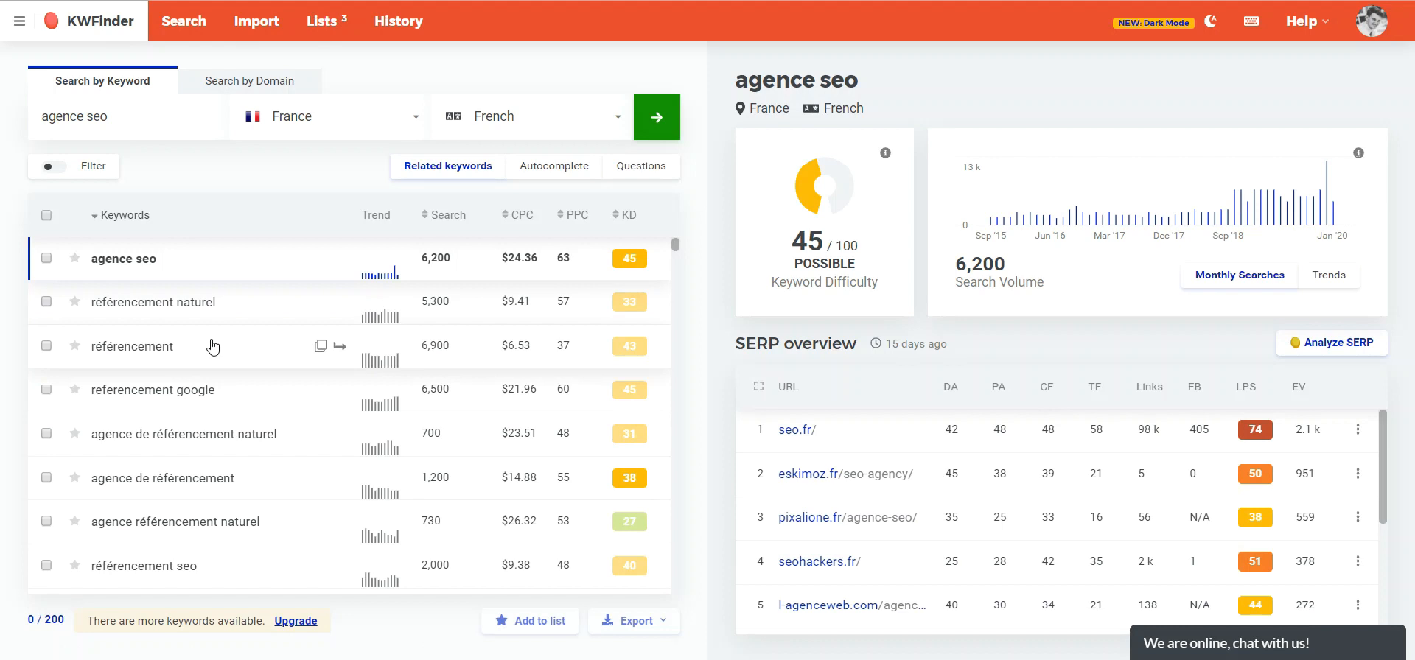
pyautogui.click(239, 528)
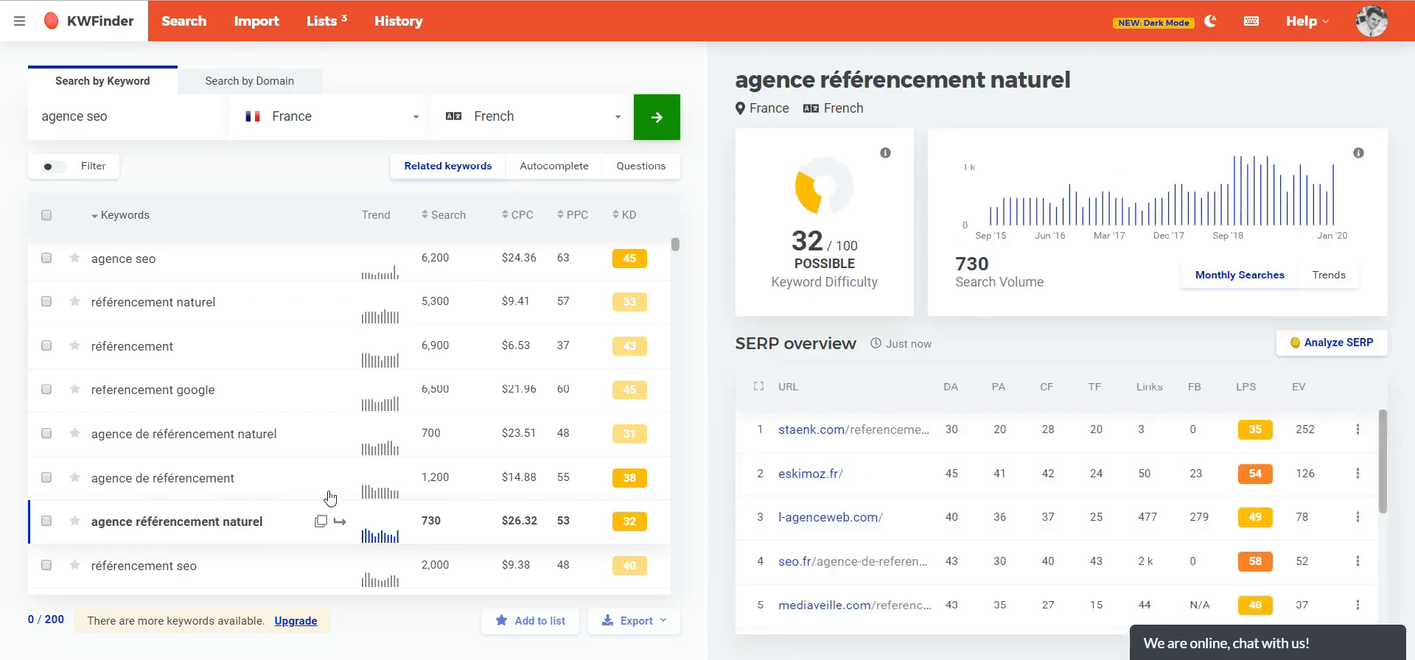
pyautogui.click(266, 439)
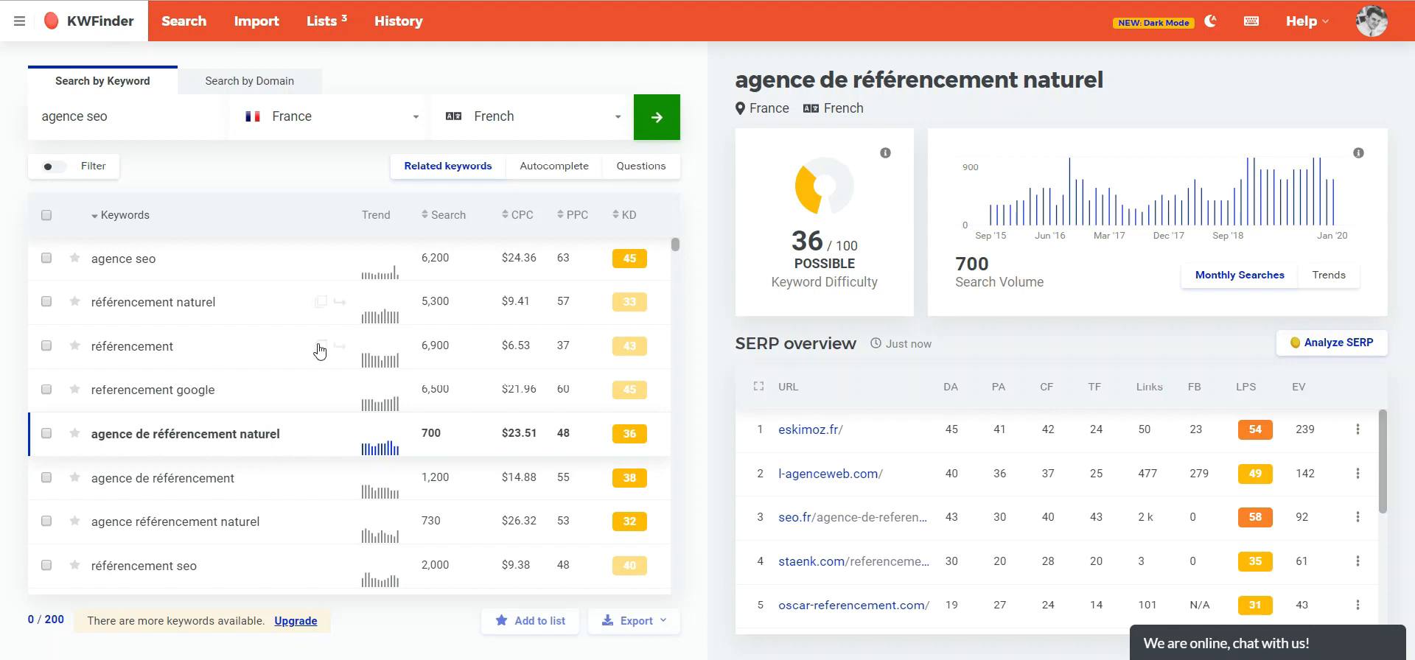
pyautogui.scroll(-3, 940, 582)
pyautogui.scroll(3, 974, 529)
pyautogui.moveTo(1378, 480); pyautogui.dragTo(1382, 443)
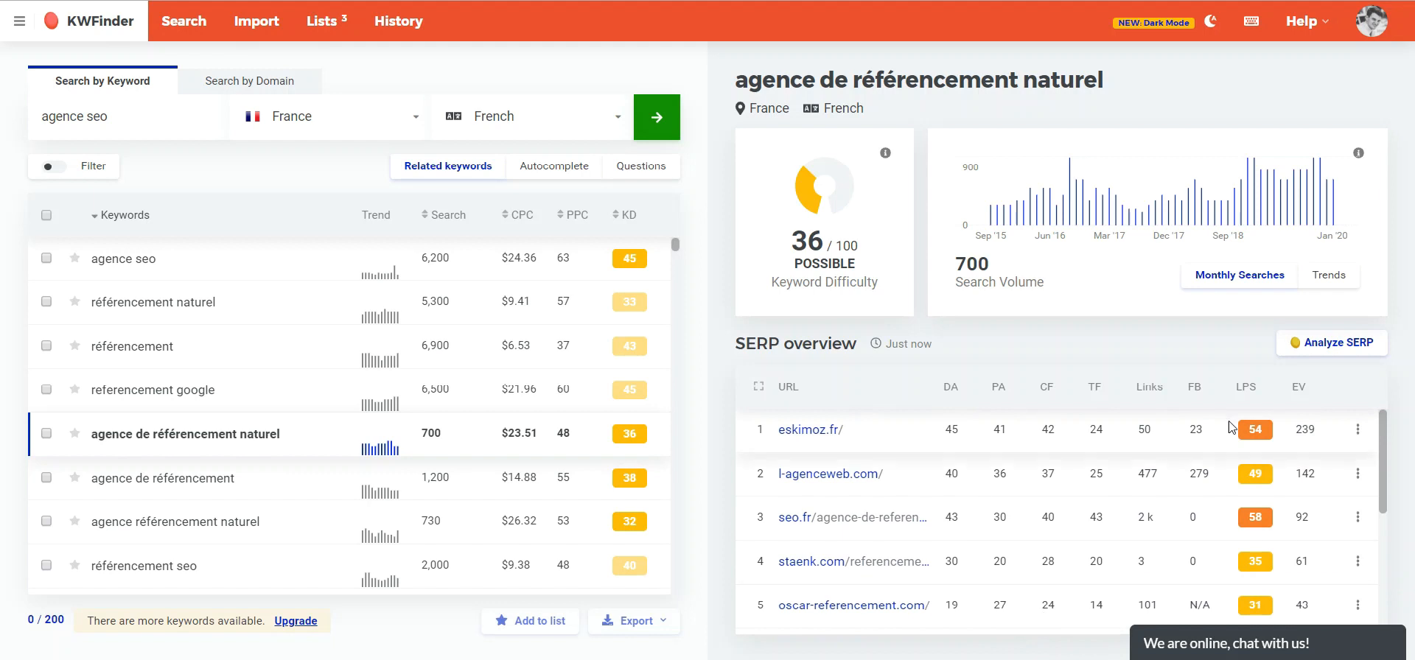
pyautogui.moveTo(1383, 454)
pyautogui.mouseDown()
pyautogui.moveTo(1381, 573)
pyautogui.moveTo(1377, 442)
pyautogui.mouseUp()
pyautogui.scroll(-5, 444, 434)
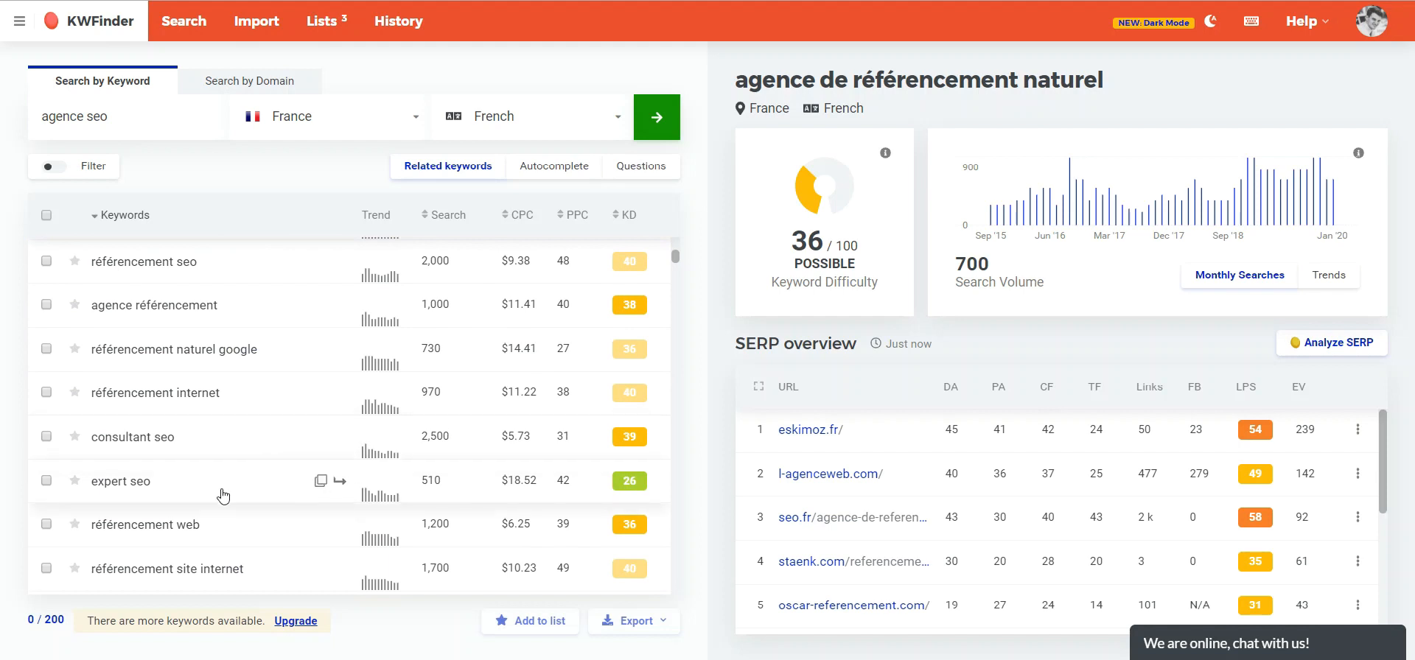
pyautogui.scroll(5, 223, 496)
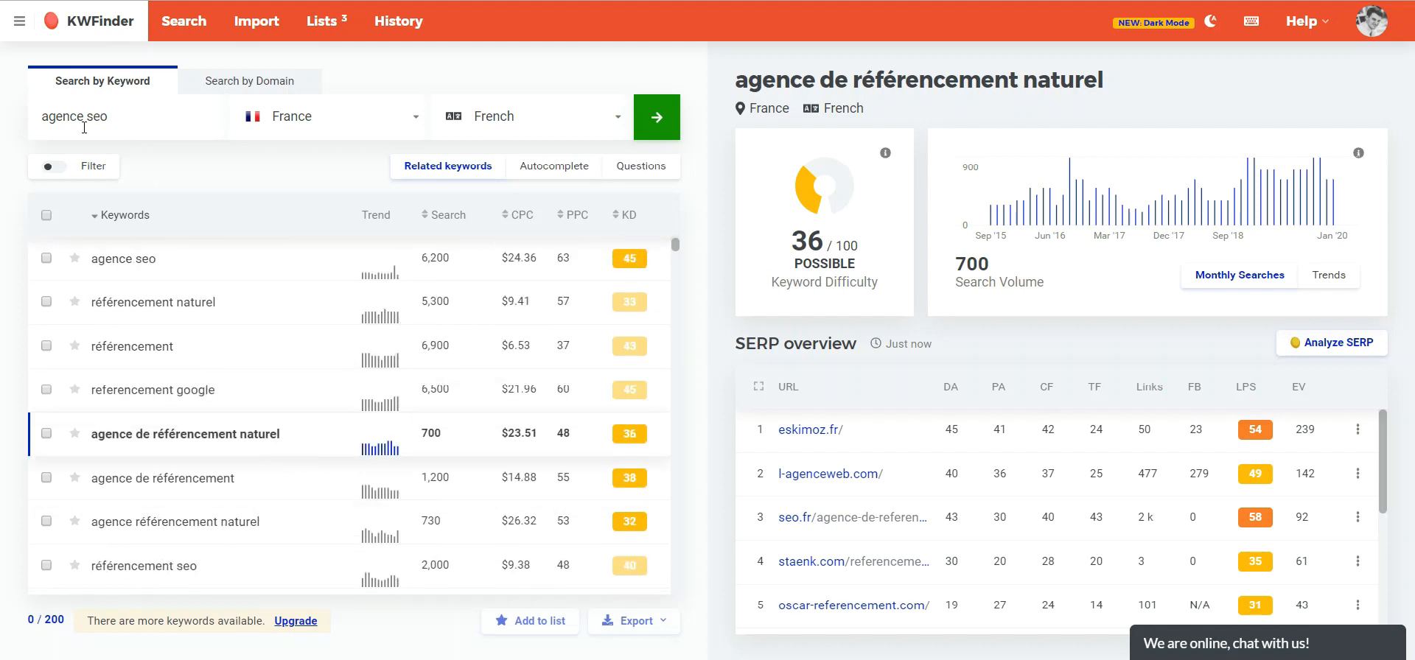
# - Search for the keyword "consultant seo" and scroll through its related keywords
pyautogui.moveTo(84, 116); pyautogui.dragTo(16, 108)
pyautogui.write('consultant')
pyautogui.press('Return')
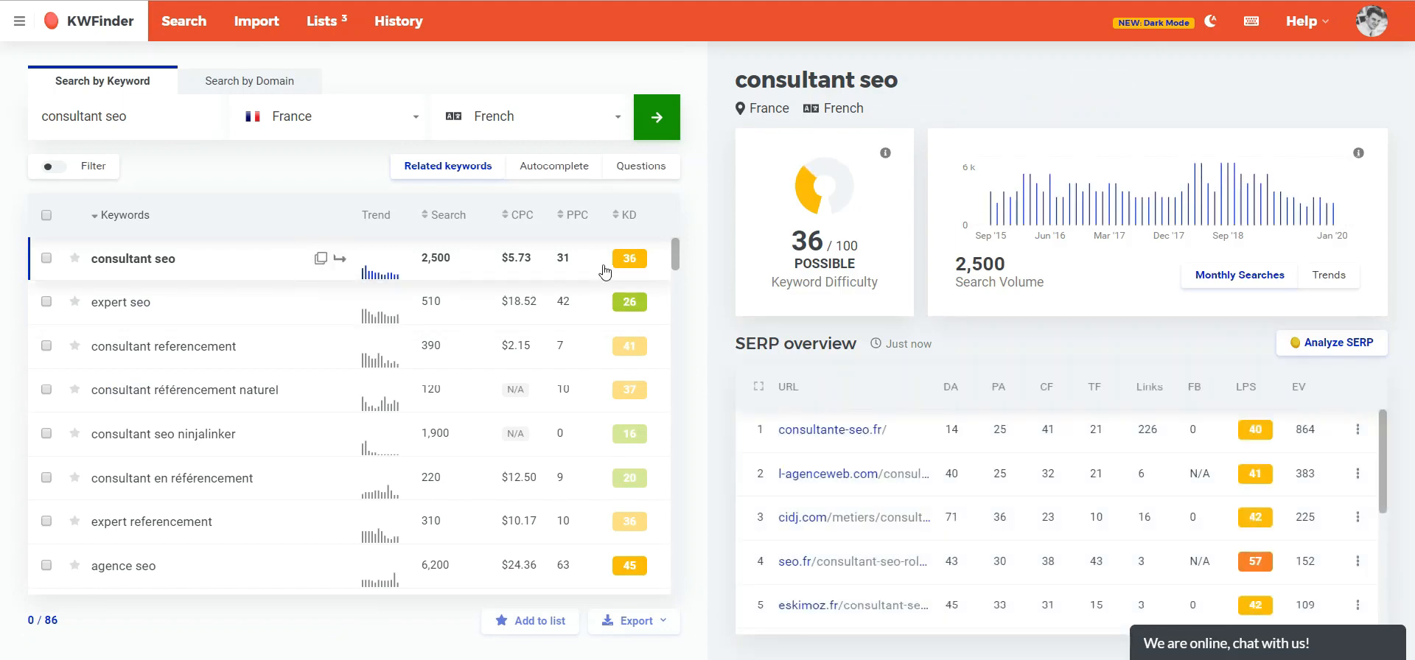
pyautogui.scroll(-1, 675, 259)
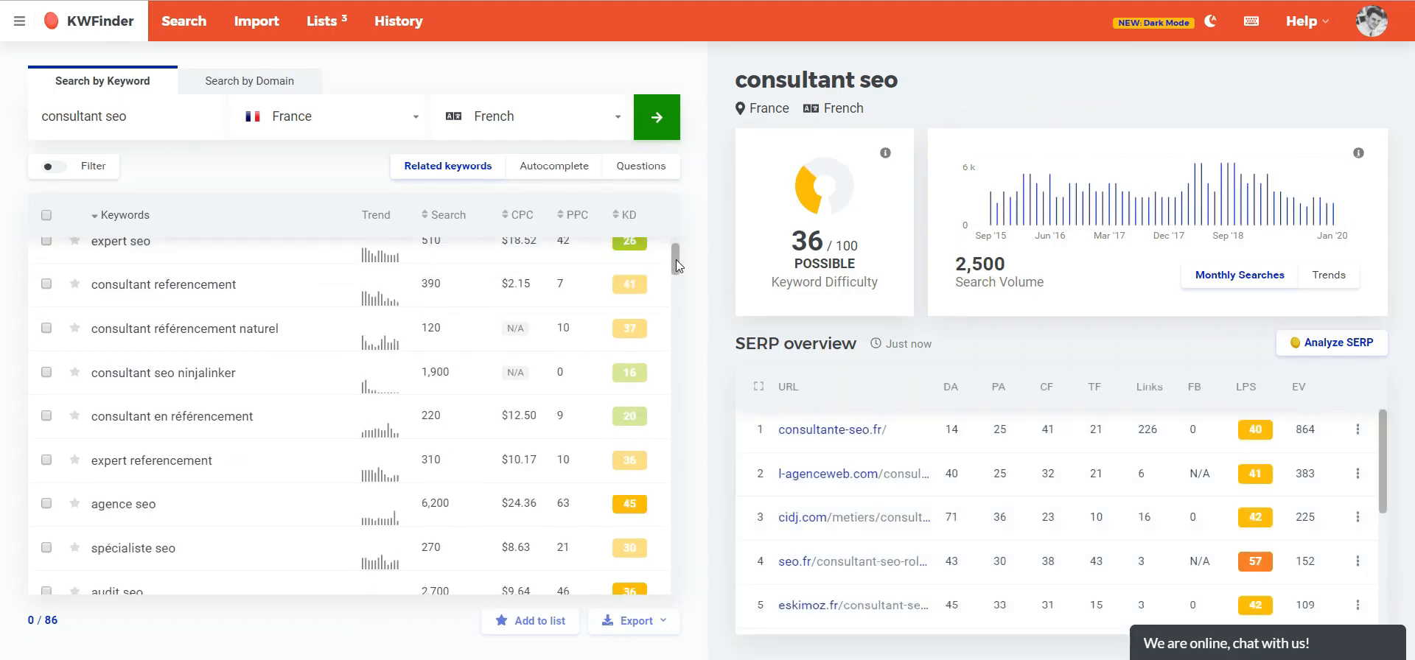
pyautogui.scroll(1, 675, 260)
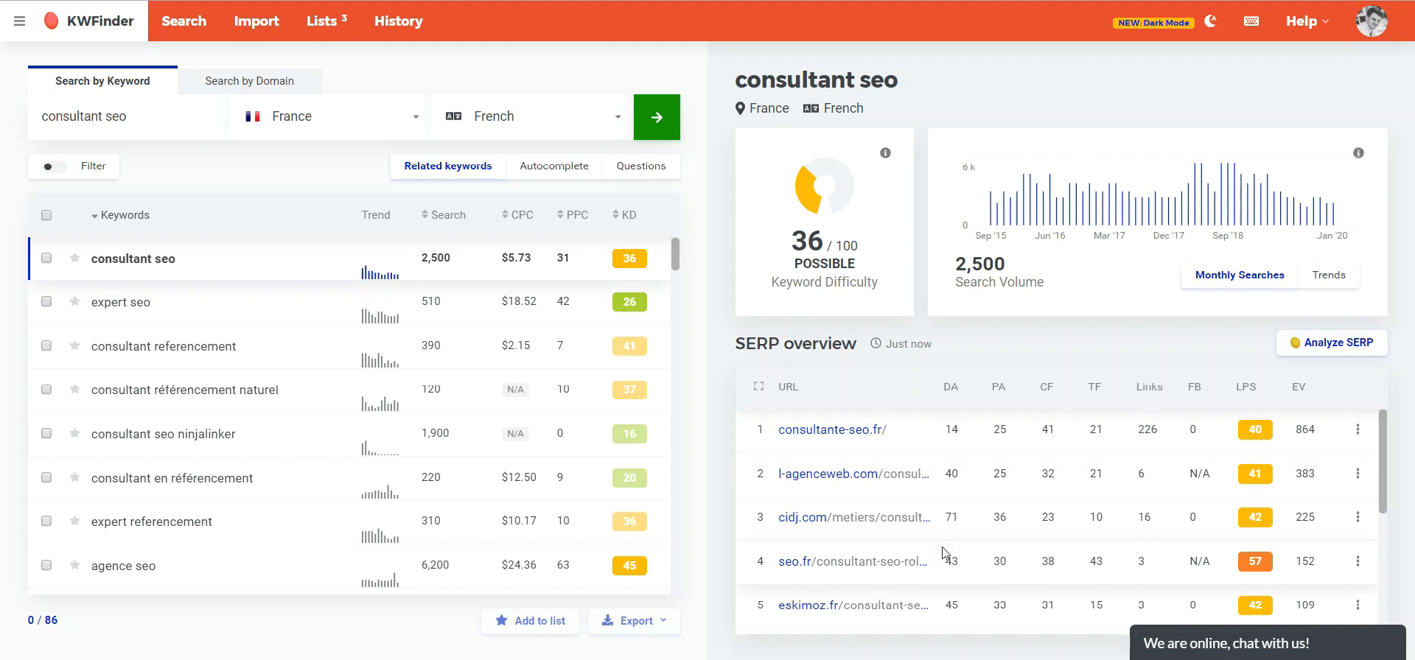
pyautogui.scroll(-2, 945, 554)
pyautogui.scroll(-2, 943, 551)
pyautogui.scroll(4, 945, 567)
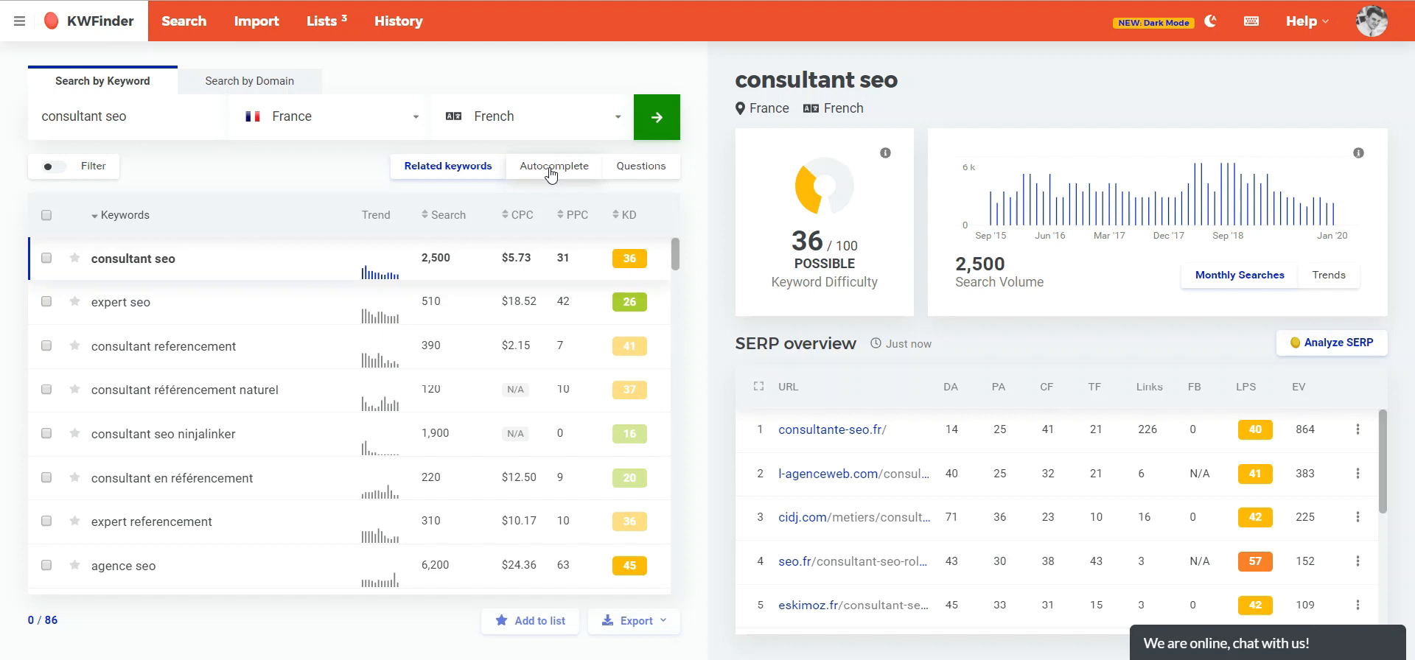
# - Copy "consultant seo" and search it in a new browser tab, then return to the KWFinder tab
pyautogui.tripleClick(117, 127)
pyautogui.click(120, 125)
pyautogui.moveTo(135, 125); pyautogui.dragTo(3, 126)
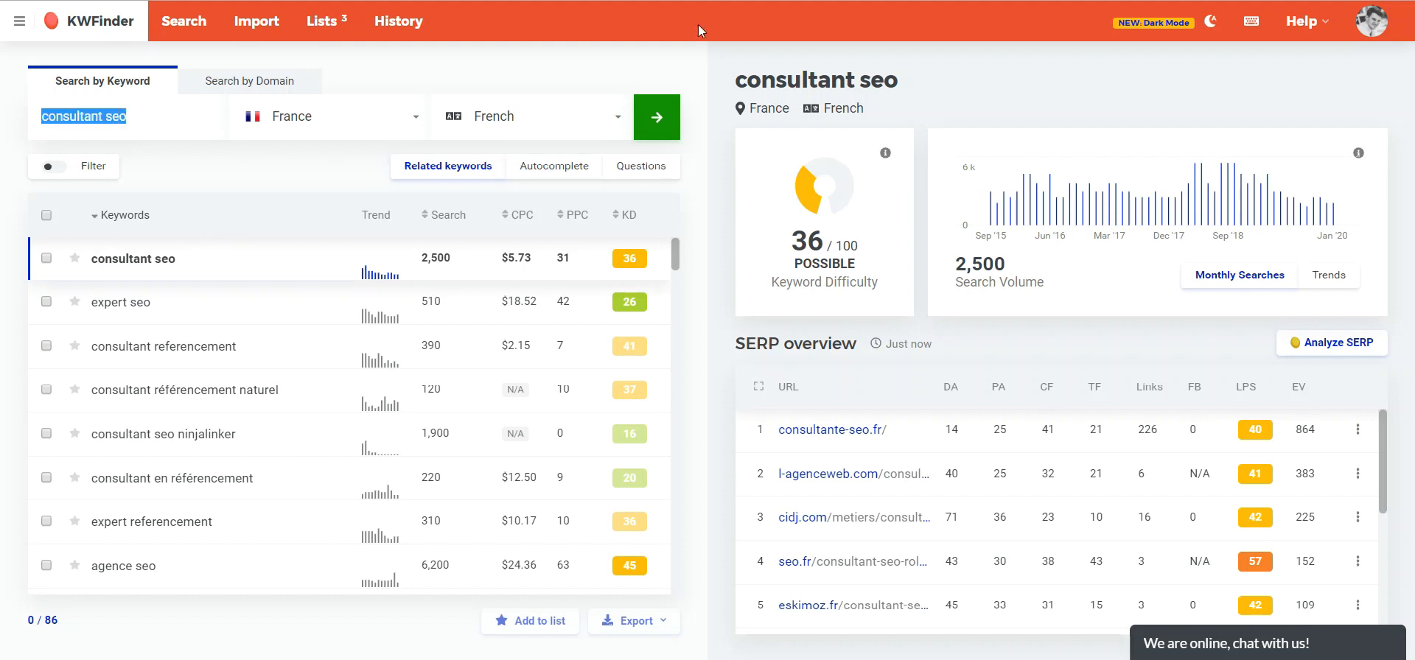
pyautogui.hotkey('ctrl', 'c')
pyautogui.hotkey('ctrl', 't')
pyautogui.hotkey('ctrl', 'v')
pyautogui.press('Return')
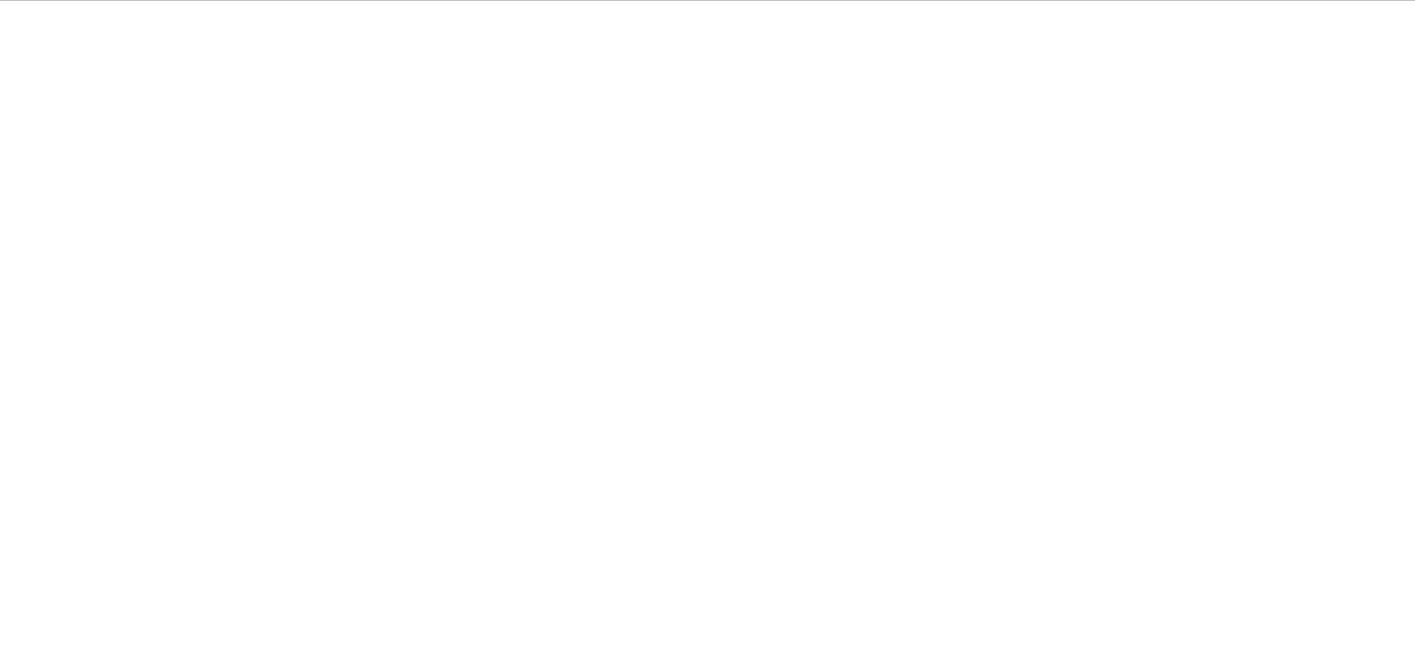
pyautogui.click(282, 32)
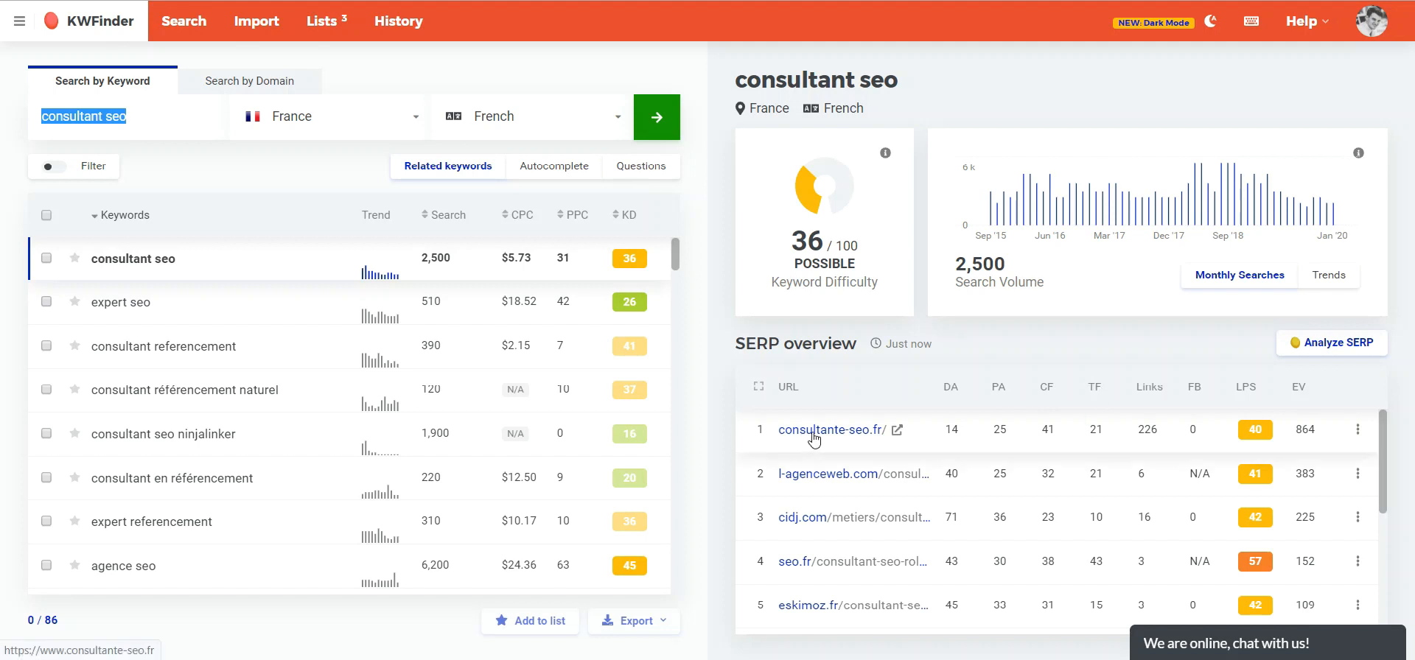
# - Copy the consultante-seo.fr result's link and run a domain search for consultante-seo.fr
pyautogui.rightClick(882, 437)
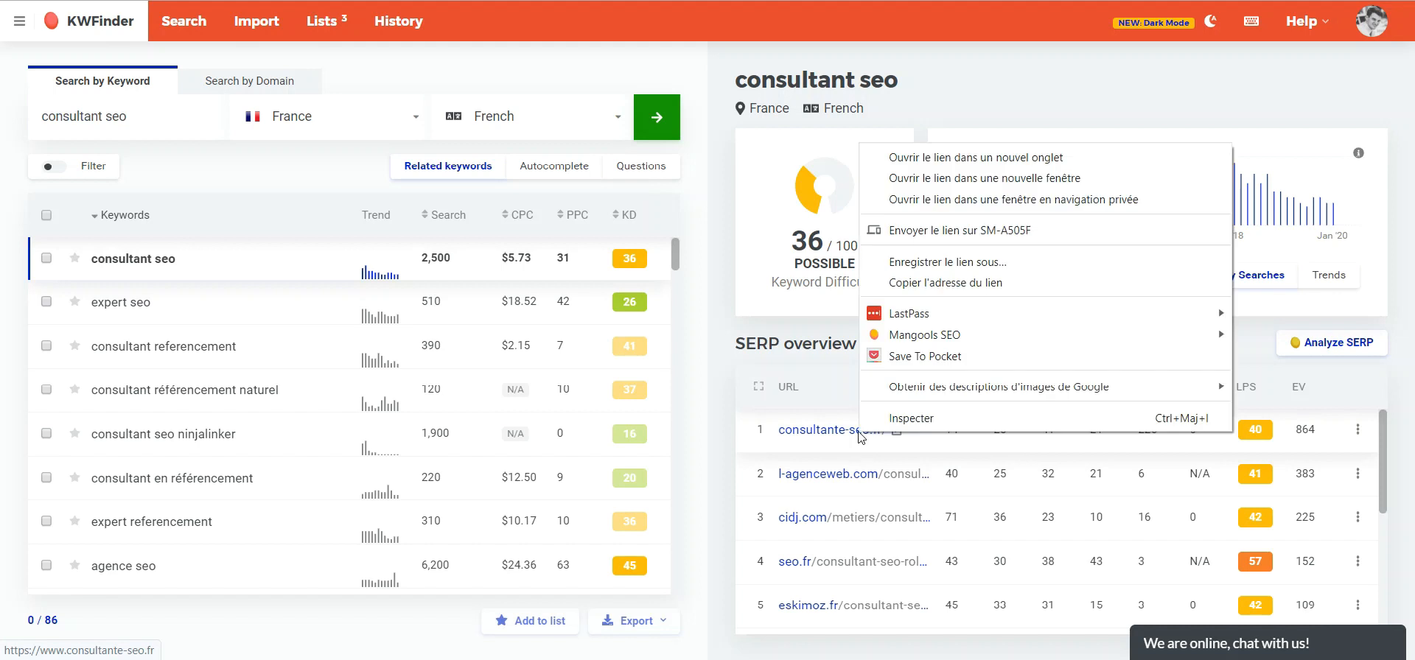
pyautogui.click(951, 274)
pyautogui.click(291, 83)
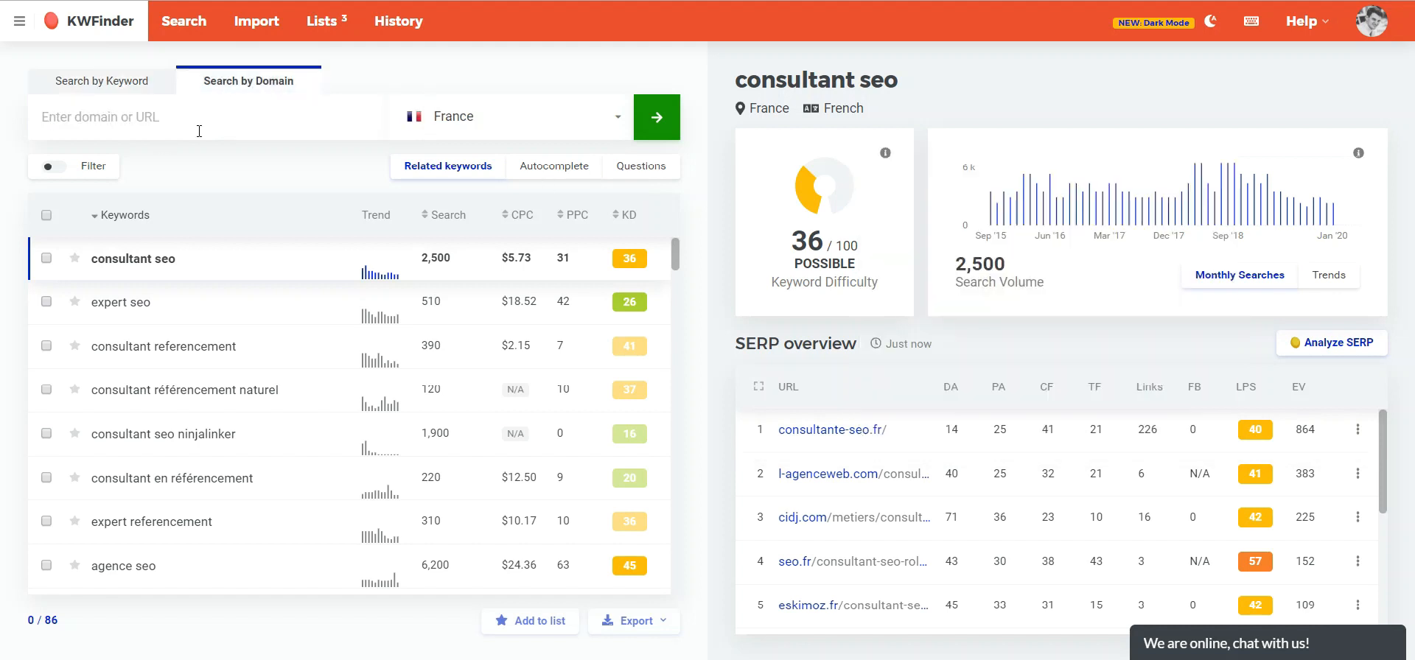
pyautogui.hotkey('ctrl', 'v')
pyautogui.press('BackSpace')
pyautogui.click(82, 117)
pyautogui.hotkey('shift', 'Home')
pyautogui.press('BackSpace')
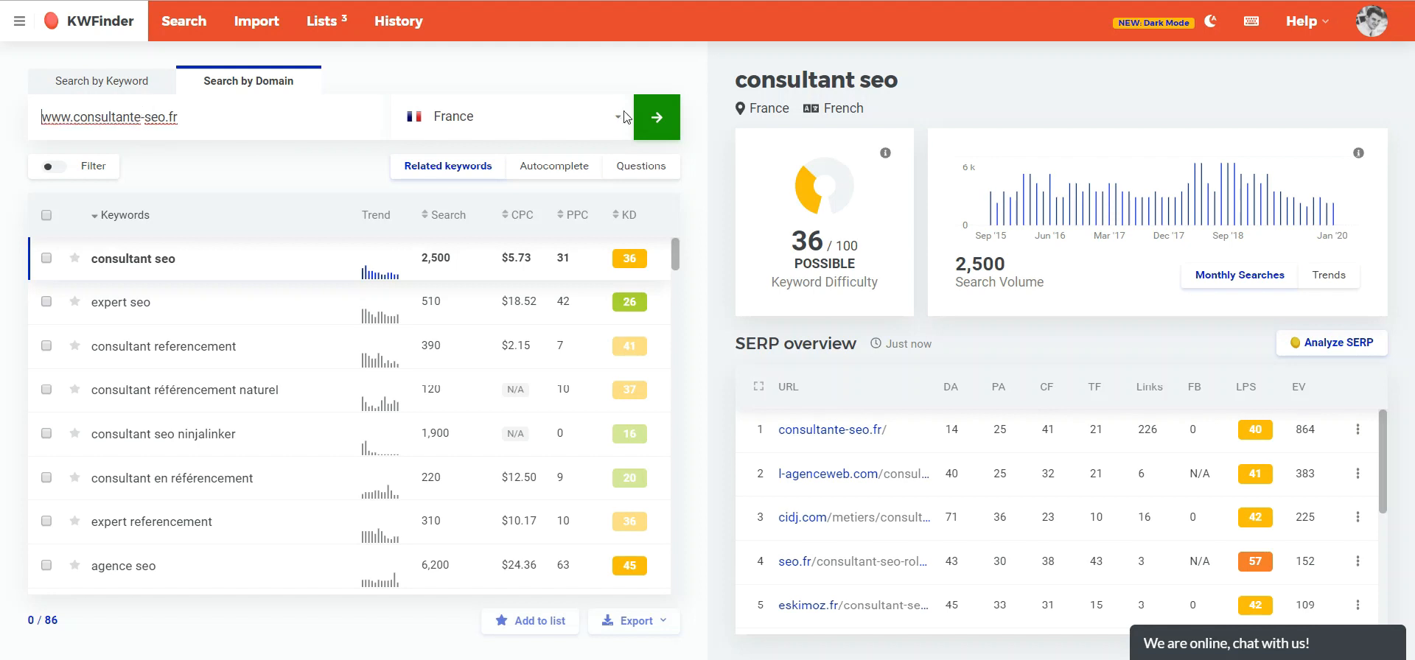
pyautogui.click(646, 118)
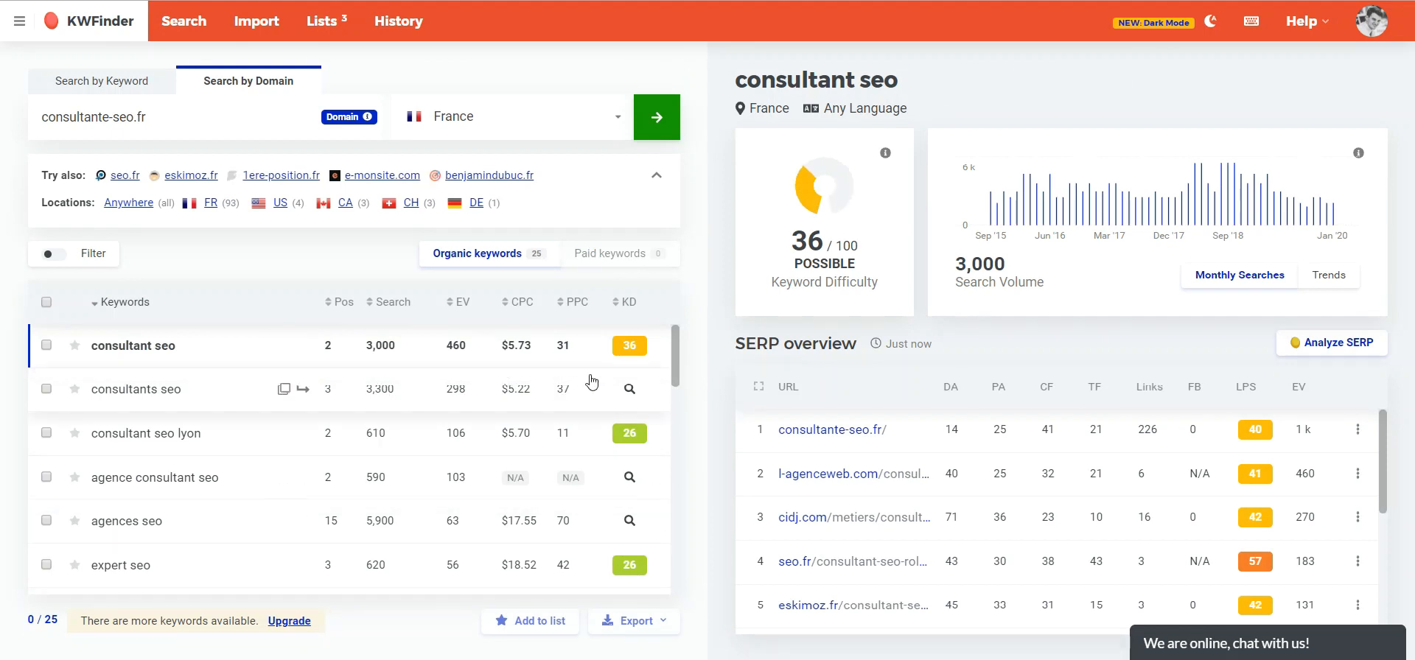
# - Sort the domain's organic keywords by search volume and open the "consultants seo" keyword details
pyautogui.moveTo(673, 345); pyautogui.dragTo(678, 306)
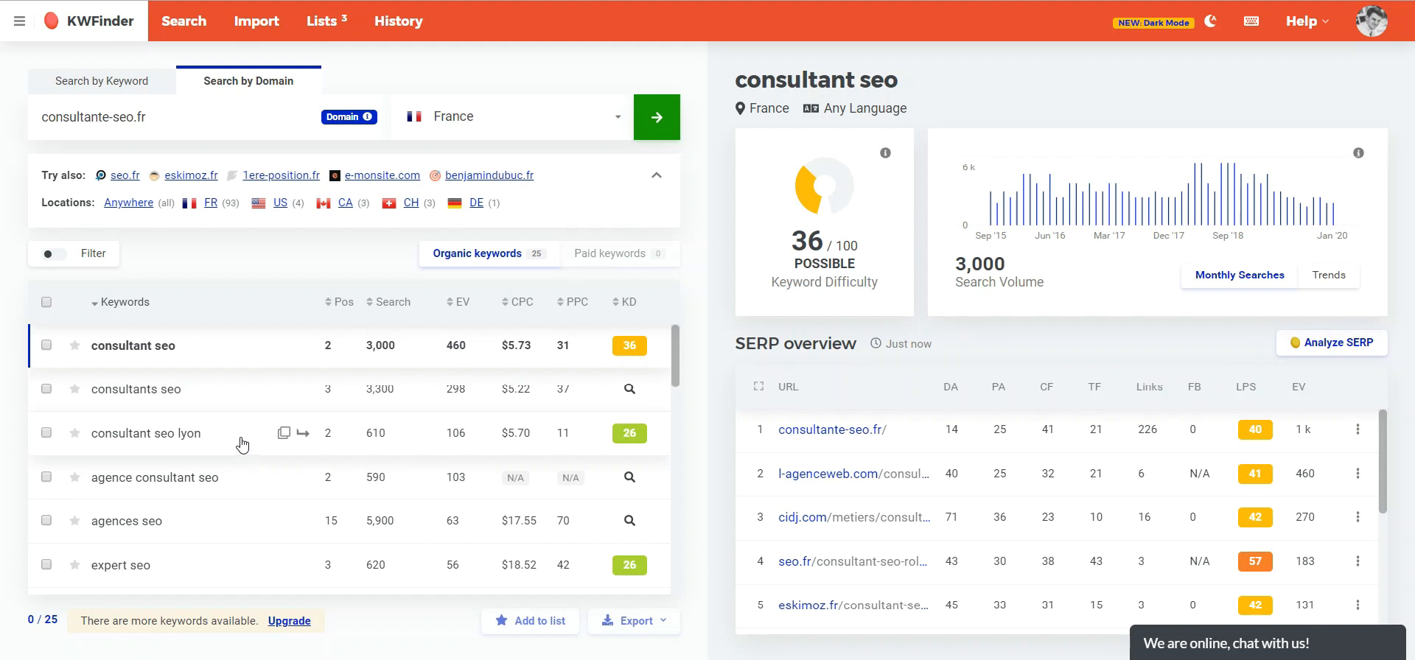
pyautogui.moveTo(674, 345)
pyautogui.mouseDown()
pyautogui.moveTo(674, 401)
pyautogui.moveTo(678, 327)
pyautogui.mouseUp()
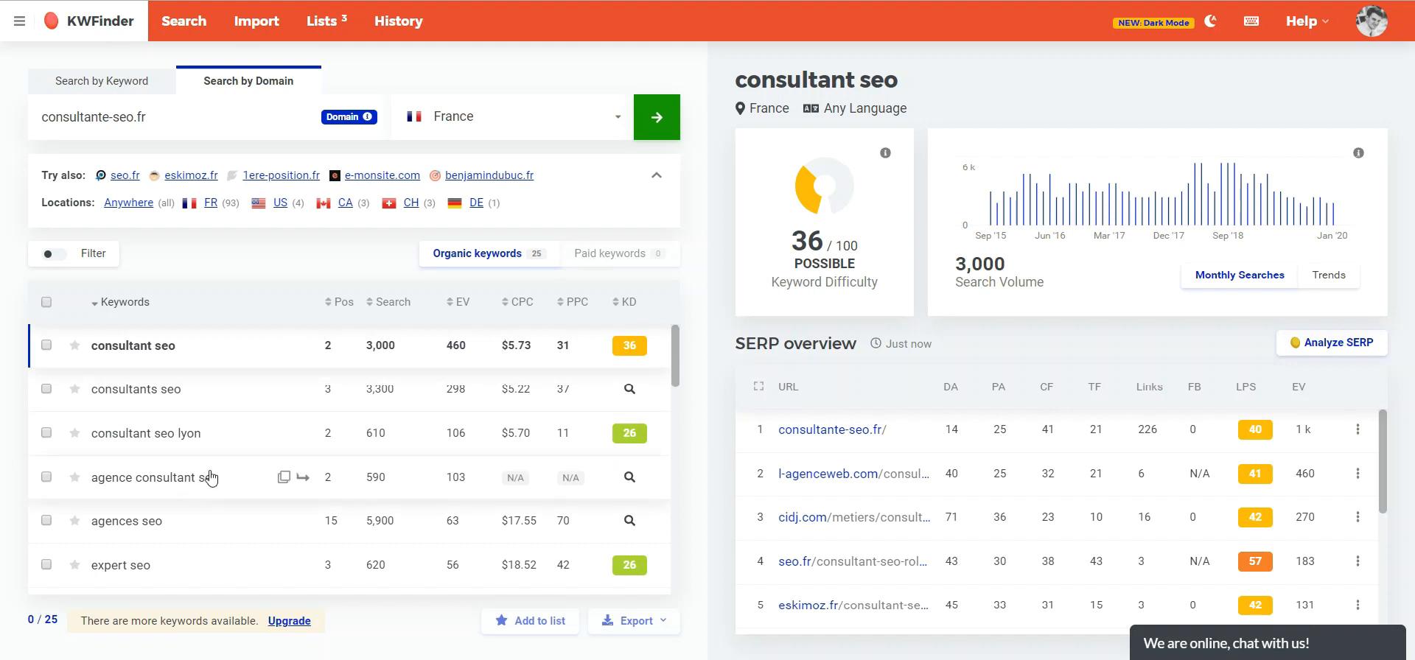
pyautogui.click(393, 306)
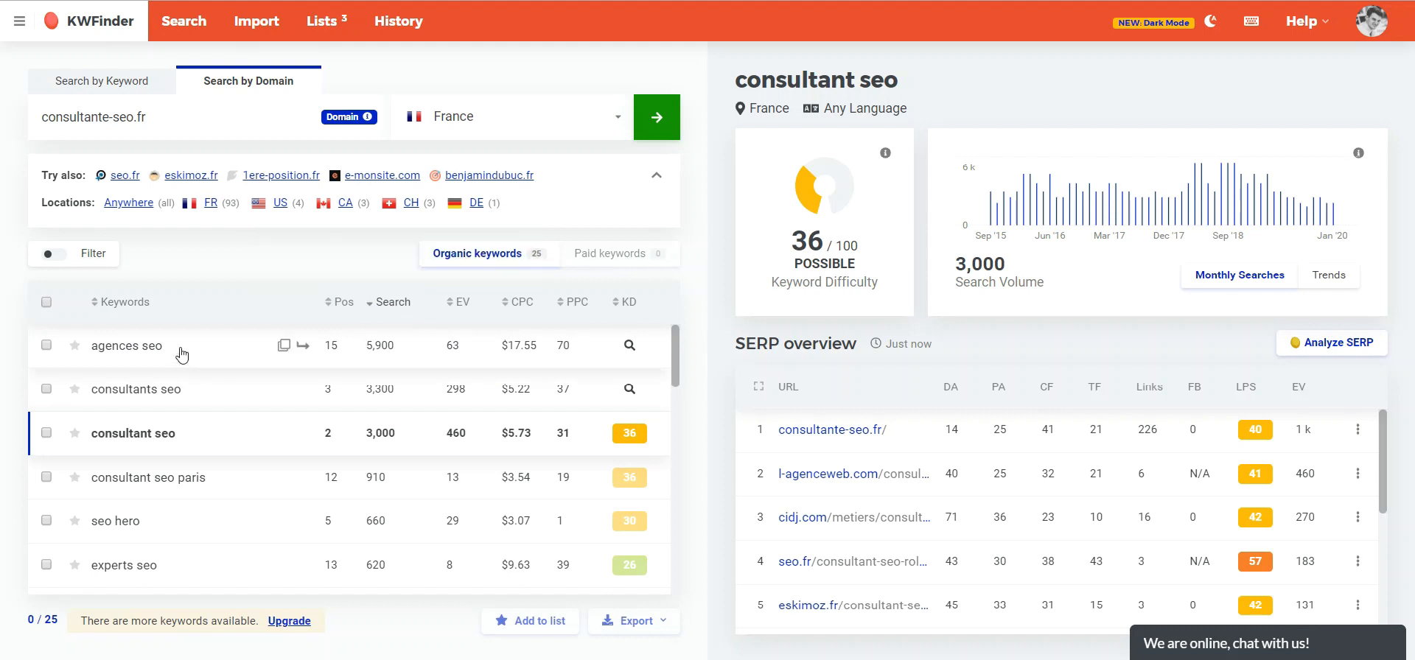
pyautogui.click(212, 392)
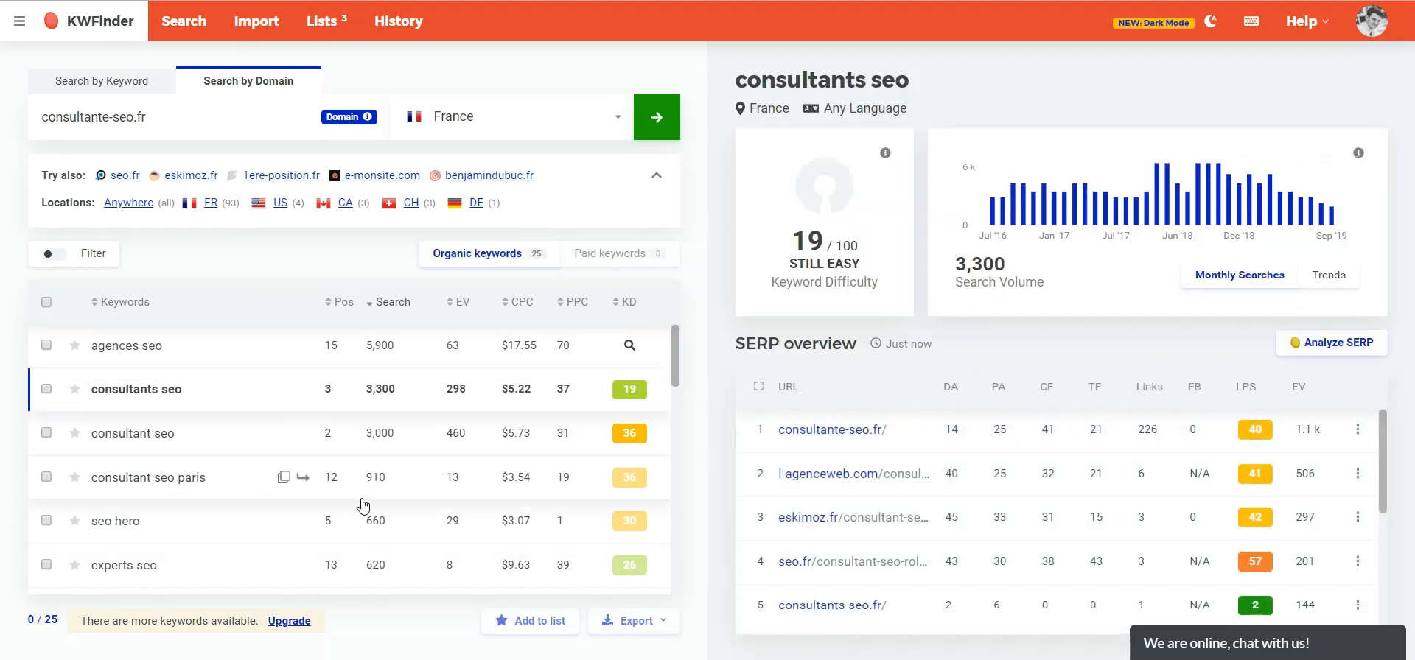
pyautogui.moveTo(675, 345)
pyautogui.mouseDown()
pyautogui.moveTo(675, 481)
pyautogui.moveTo(675, 340)
pyautogui.mouseUp()
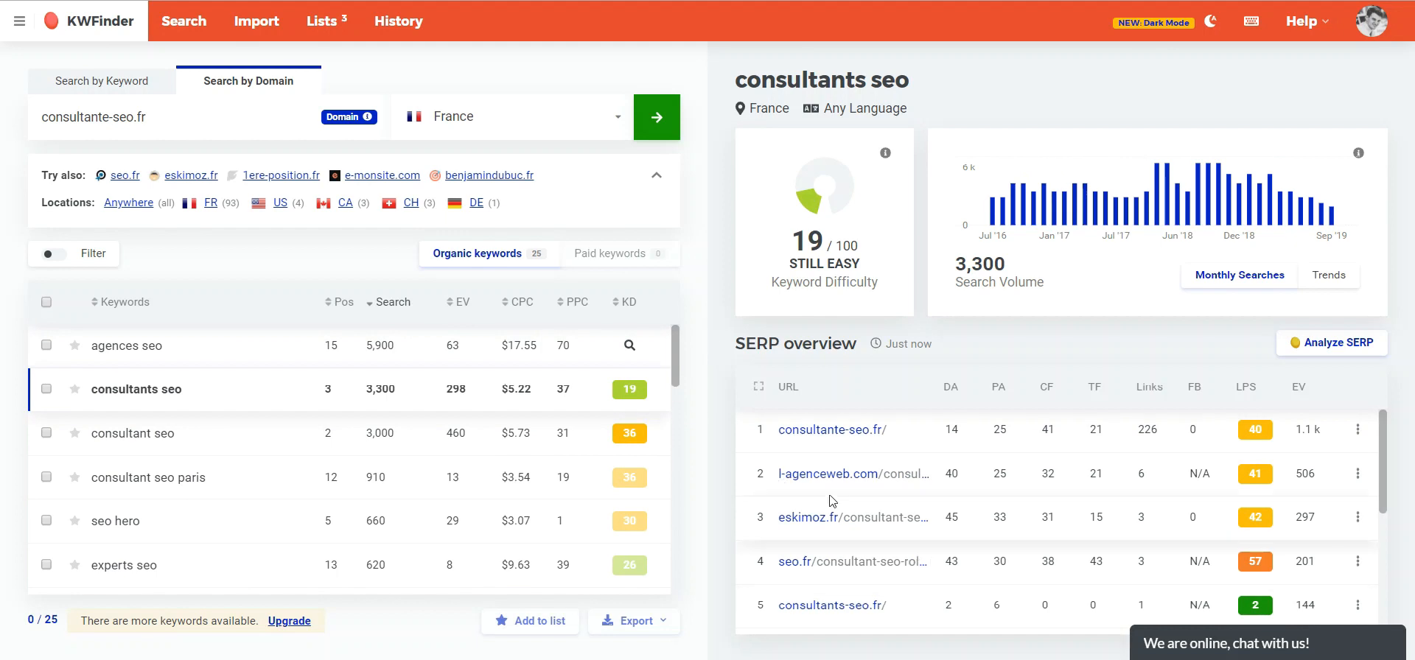
# - Copy the eskimoz.fr result's link and run a domain search for eskimoz.fr
pyautogui.rightClick(819, 519)
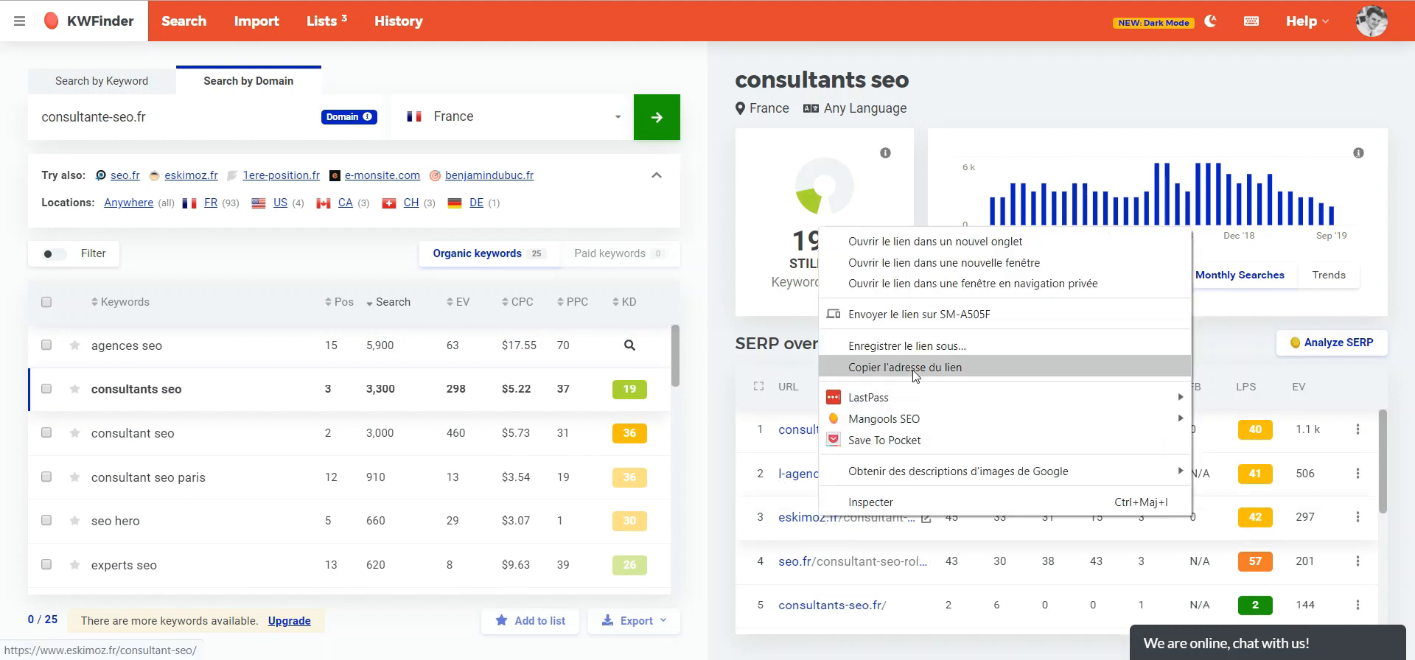
pyautogui.click(912, 372)
pyautogui.tripleClick(217, 121)
pyautogui.write('https://www.eskimoz.fr/consultant-seo/')
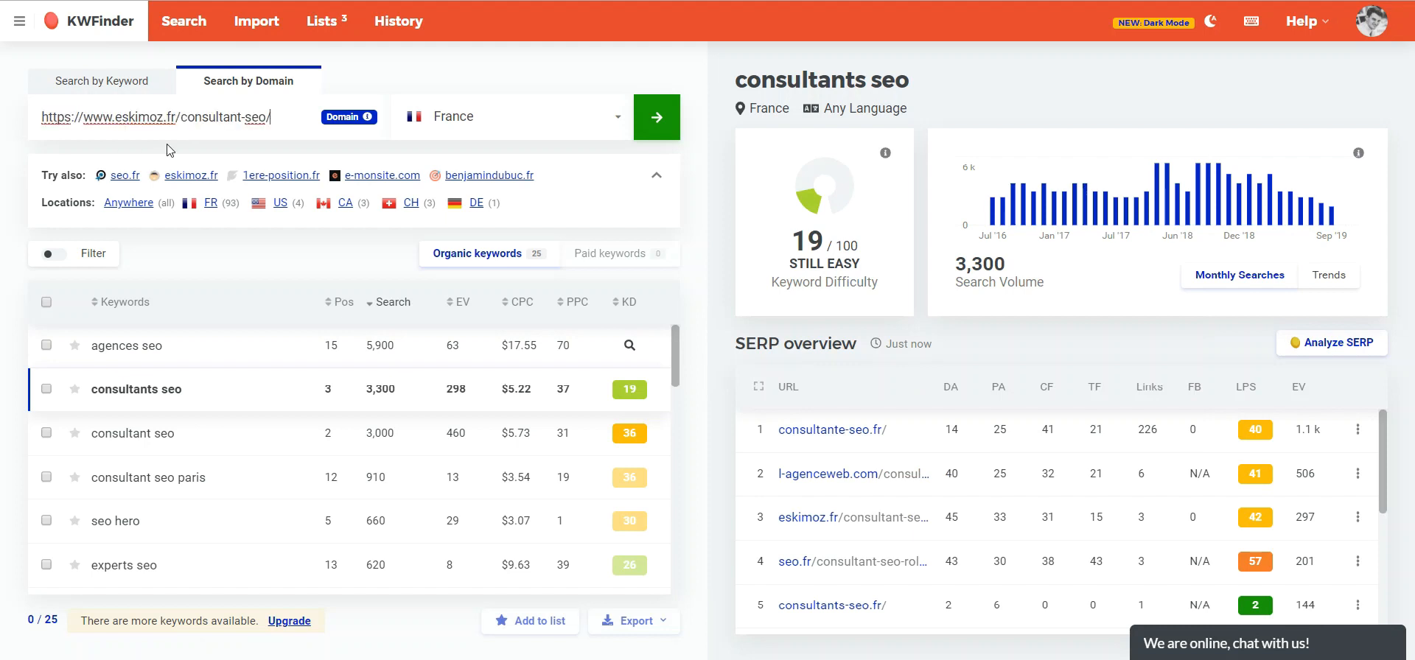
pyautogui.moveTo(175, 117); pyautogui.dragTo(291, 119)
pyautogui.press('BackSpace')
pyautogui.moveTo(82, 117); pyautogui.dragTo(5, 122)
pyautogui.press('BackSpace')
pyautogui.click(653, 114)
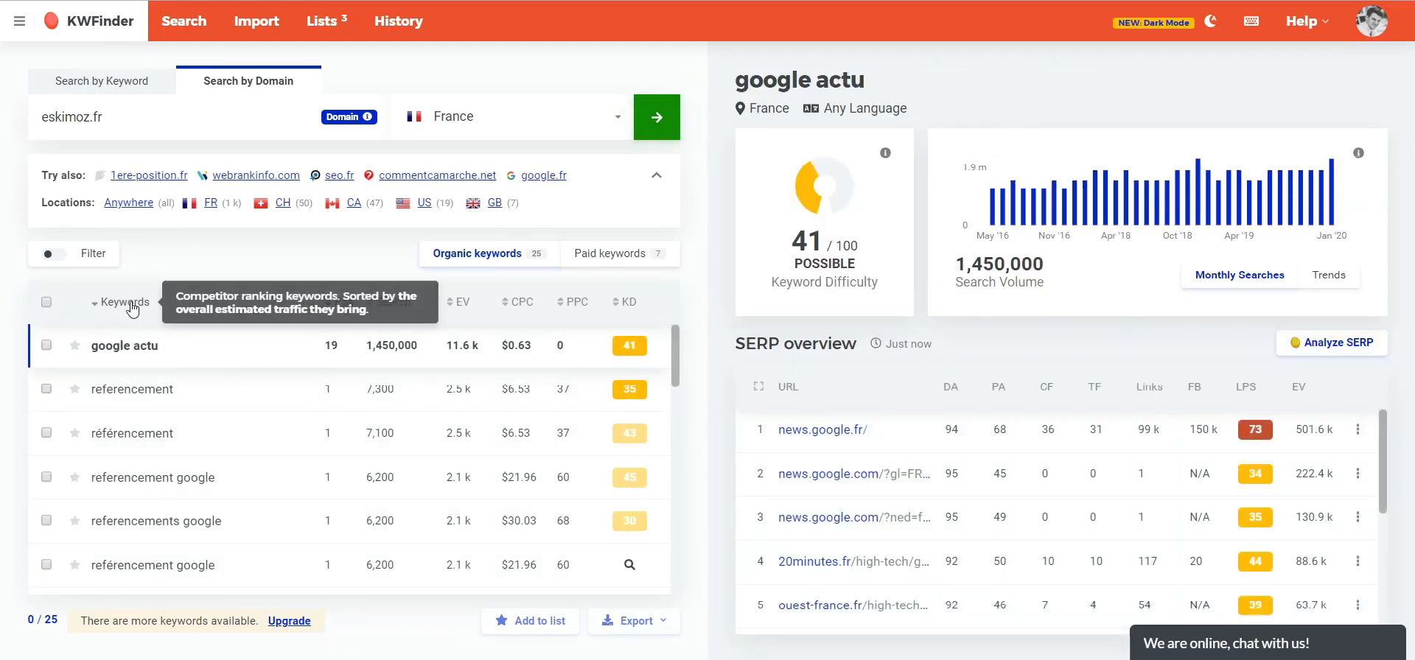
# - Sort eskimoz.fr's organic keywords by estimated visits and scroll through the list
pyautogui.click(463, 303)
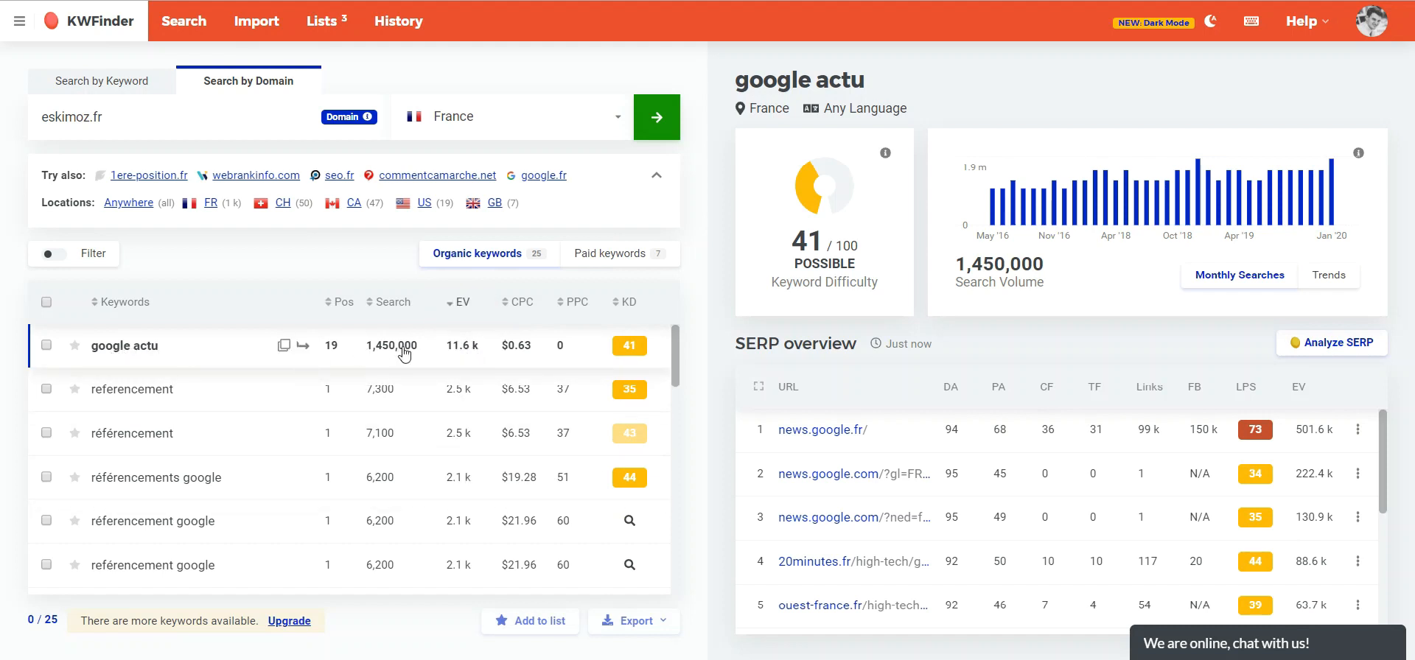
pyautogui.moveTo(676, 356); pyautogui.dragTo(670, 338)
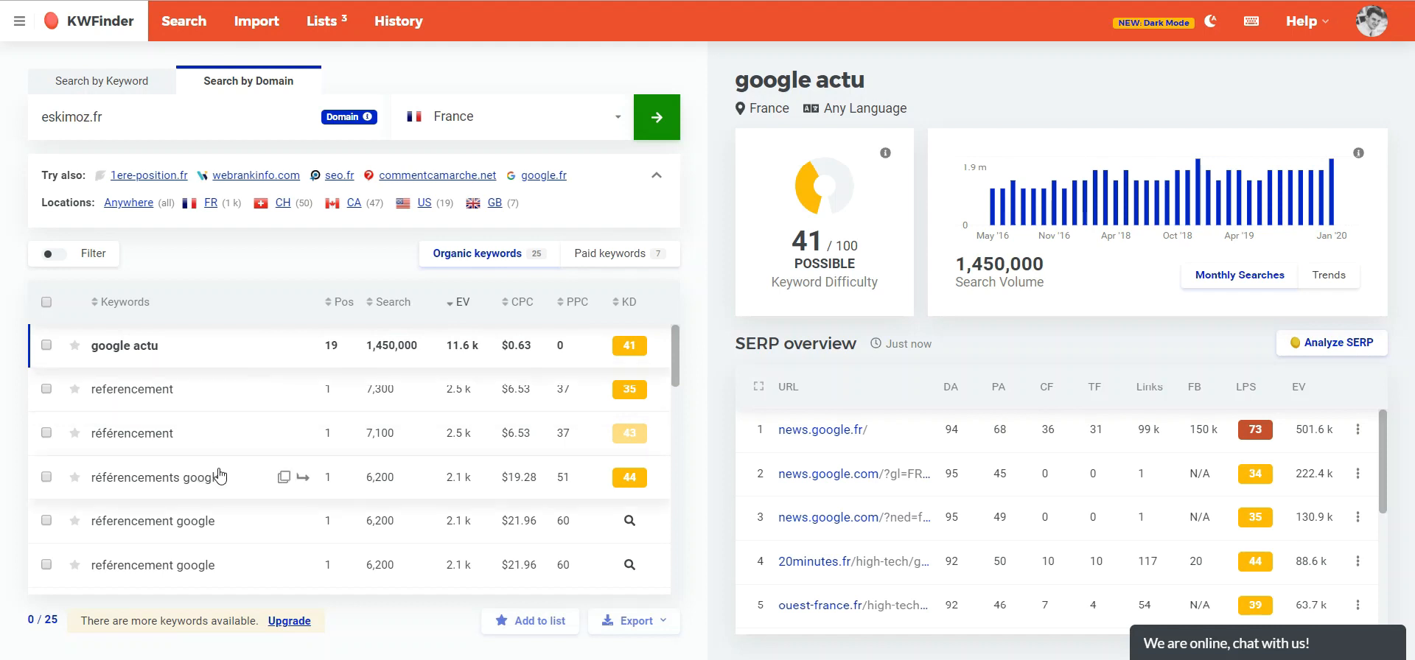
pyautogui.scroll(-5, 230, 536)
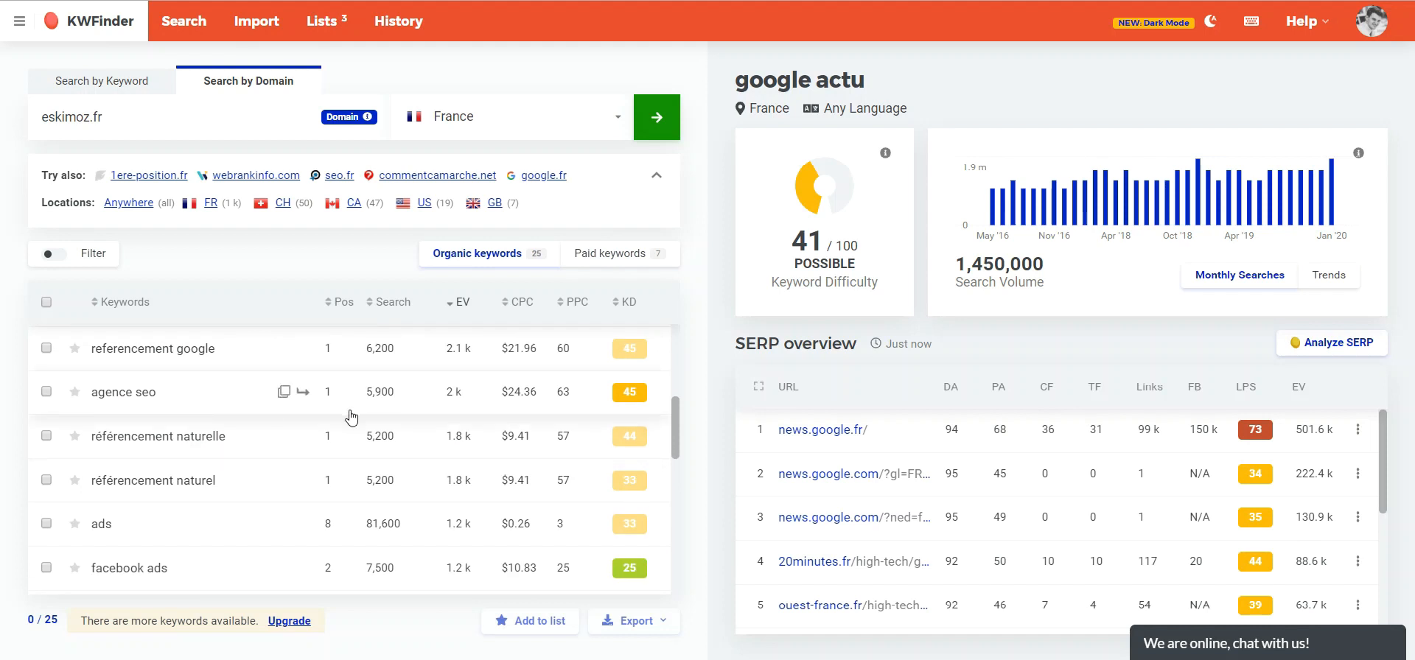
pyautogui.scroll(-3, 220, 487)
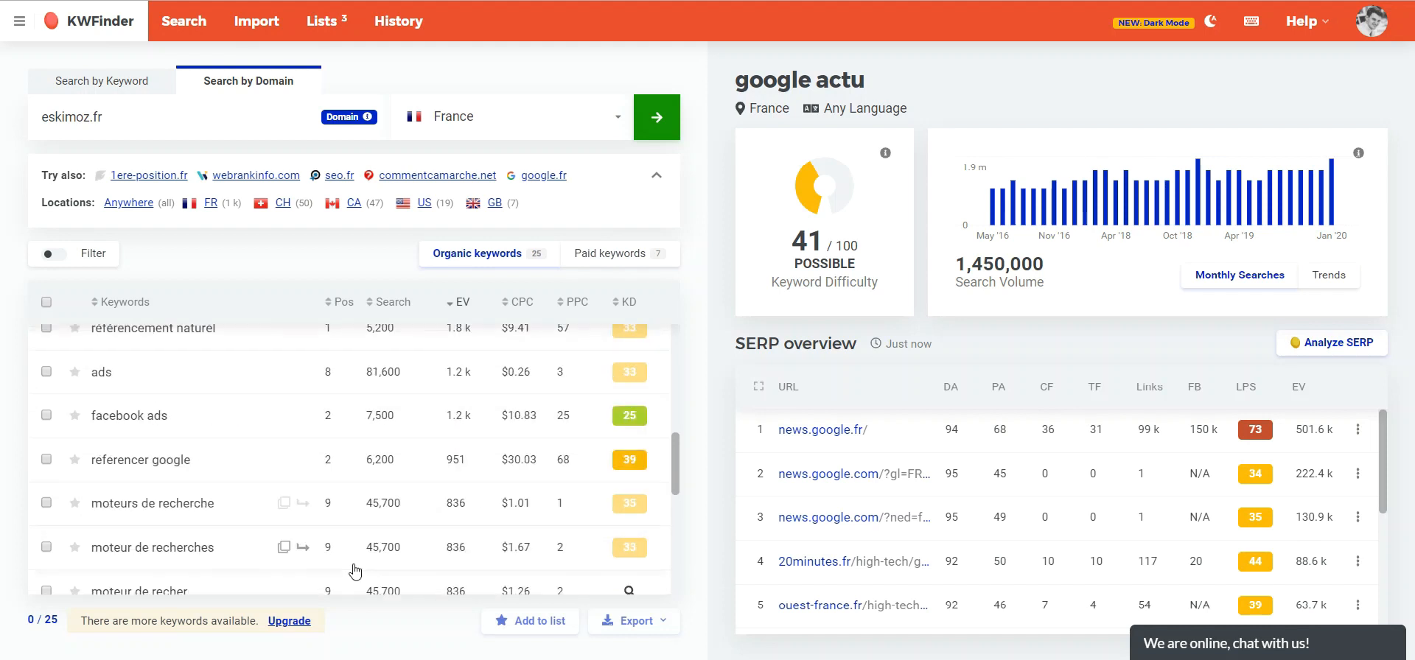
pyautogui.scroll(5, 288, 516)
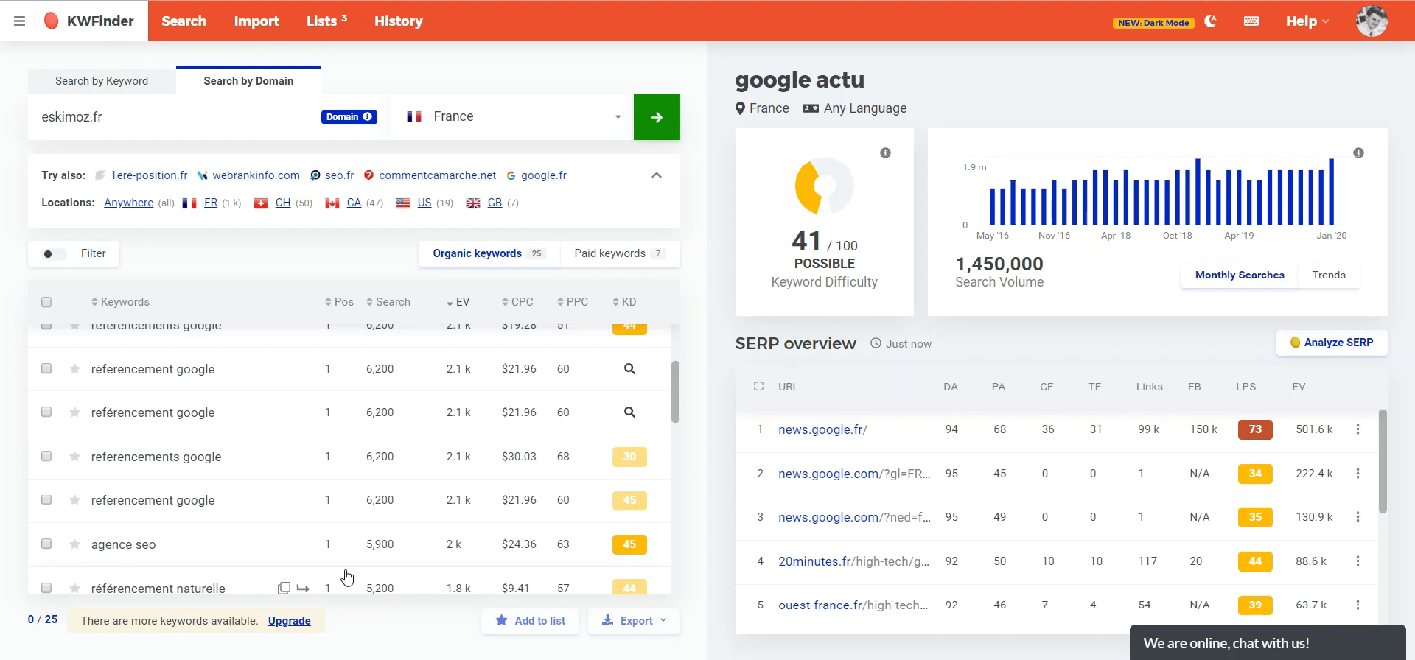
pyautogui.scroll(3, 398, 413)
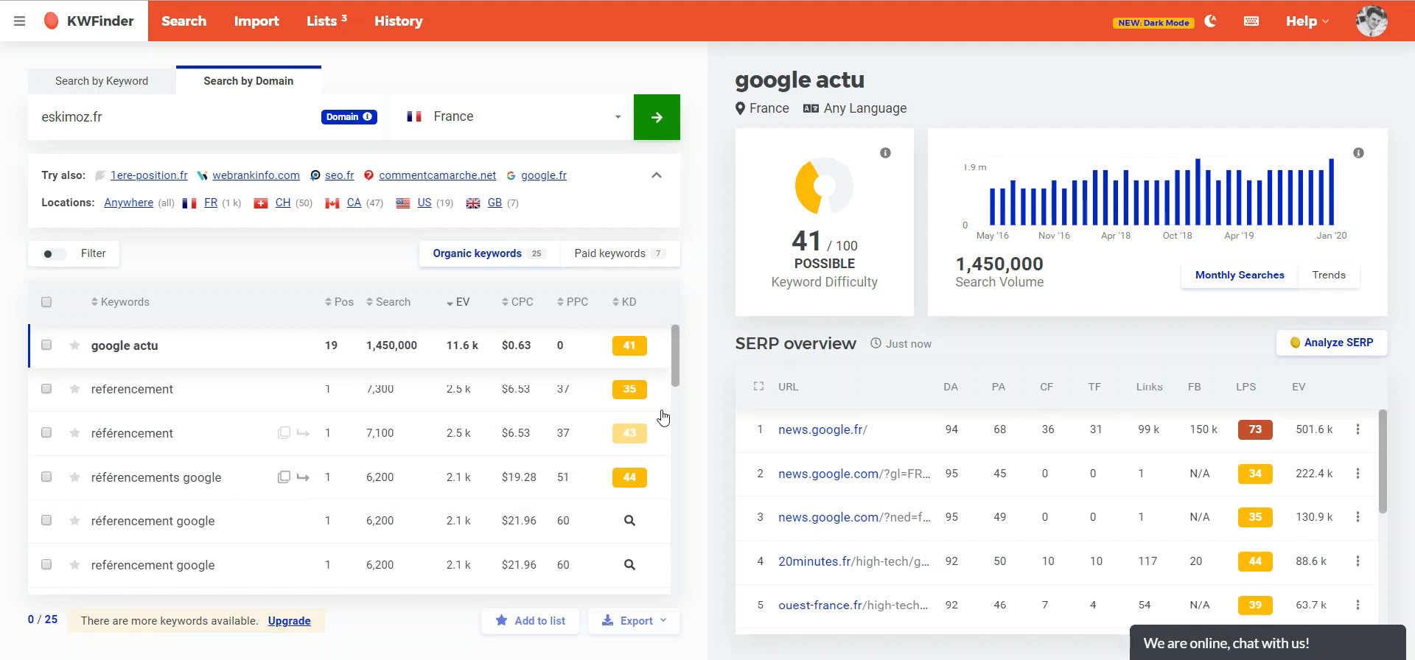
# - Scroll down eskimoz.fr's organic keywords and open the "facebook ads" keyword details
pyautogui.scroll(-2, 250, 528)
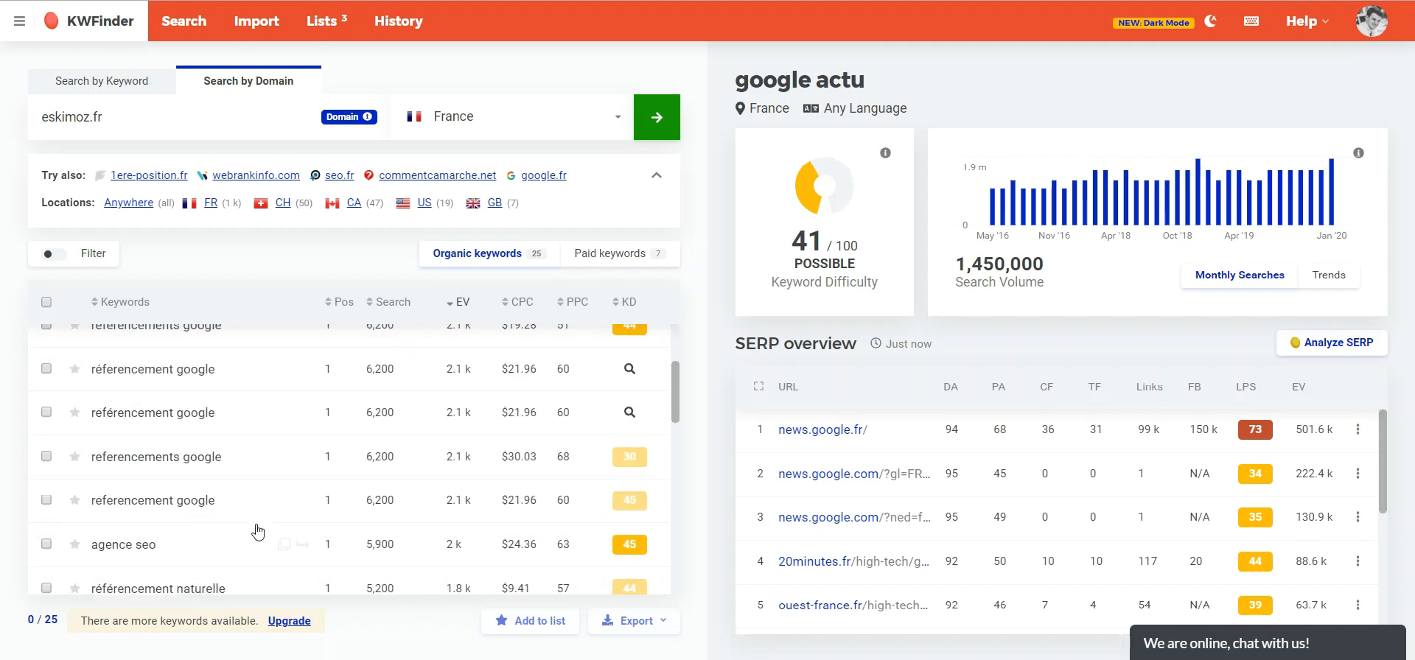
pyautogui.scroll(-2, 234, 487)
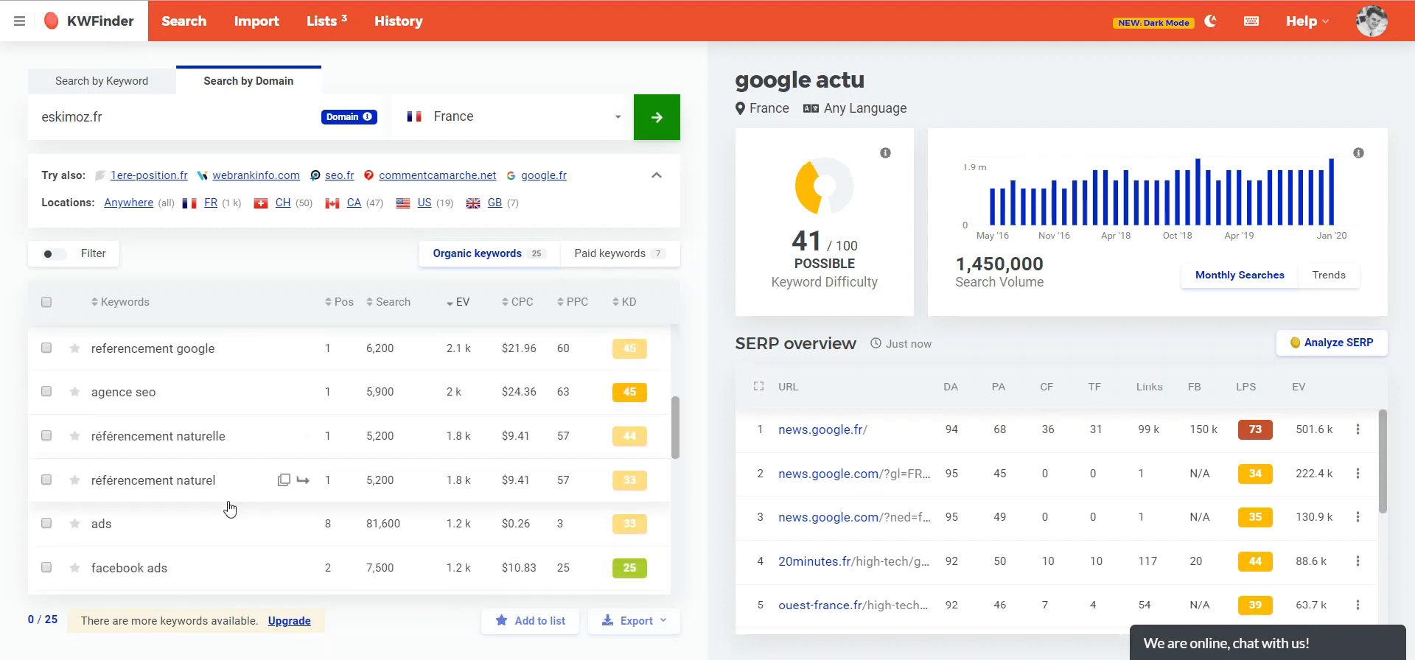
pyautogui.scroll(-2, 211, 560)
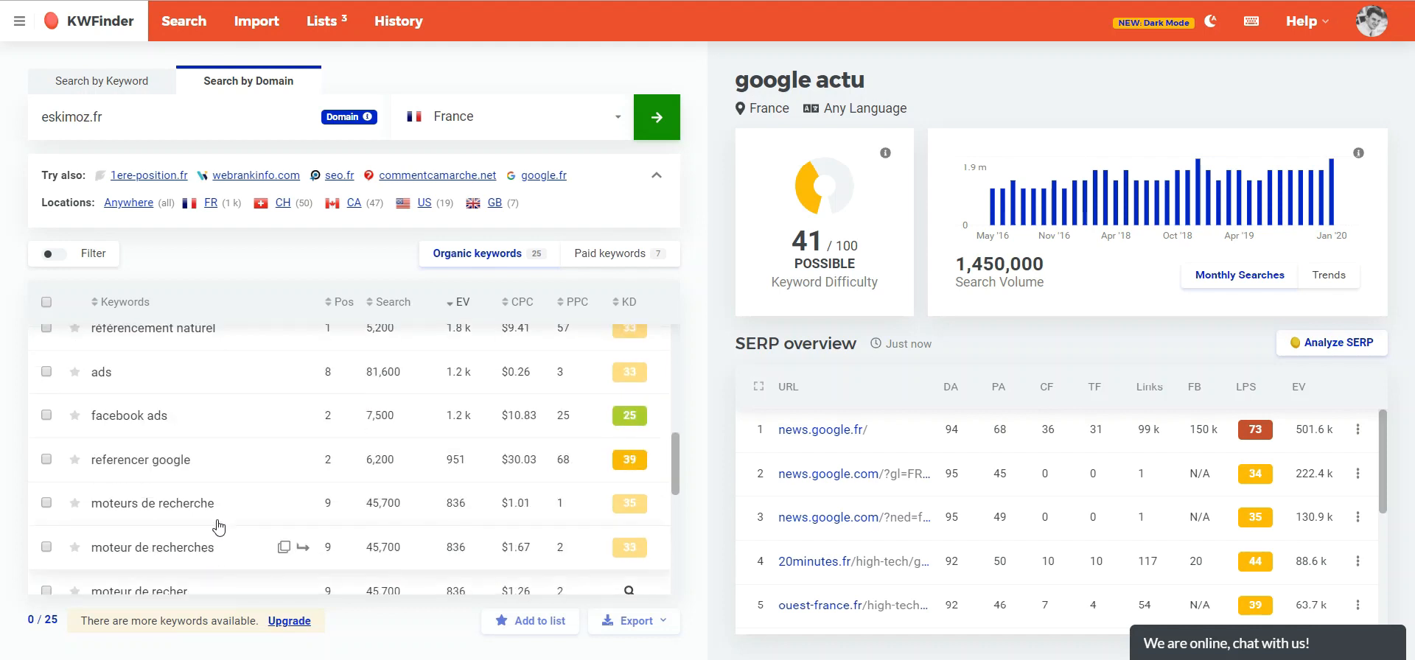
pyautogui.click(192, 415)
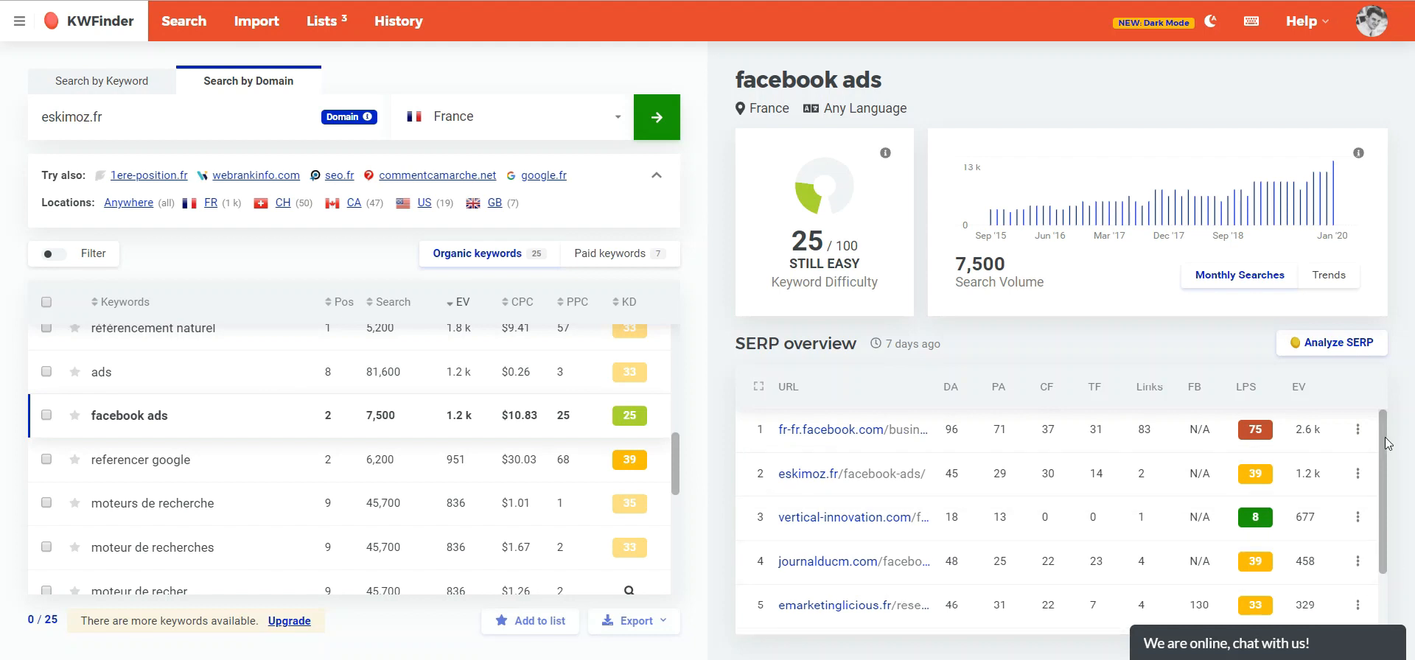
# - Examine the "facebook ads" SERP overview and scroll through the domain's keyword list
pyautogui.moveTo(1384, 442); pyautogui.dragTo(1381, 501)
pyautogui.scroll(2, 1381, 538)
pyautogui.moveTo(1341, 193)
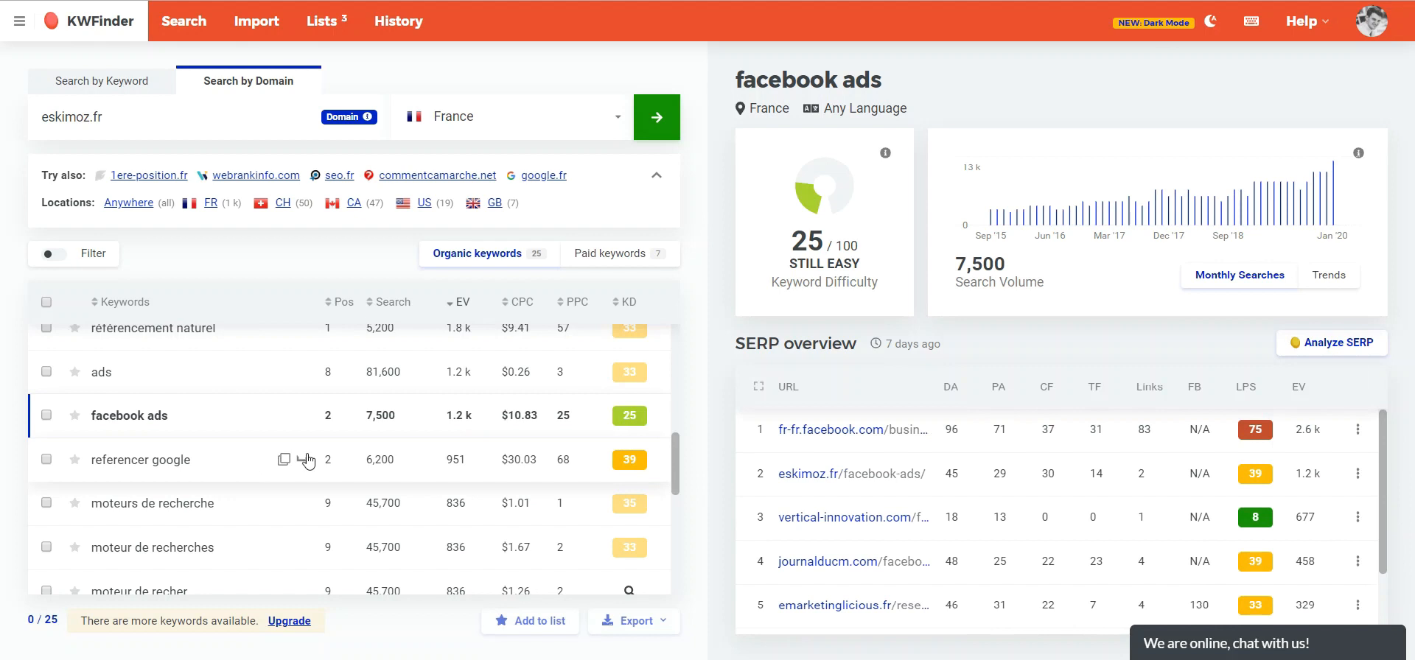
pyautogui.moveTo(675, 456); pyautogui.dragTo(676, 512)
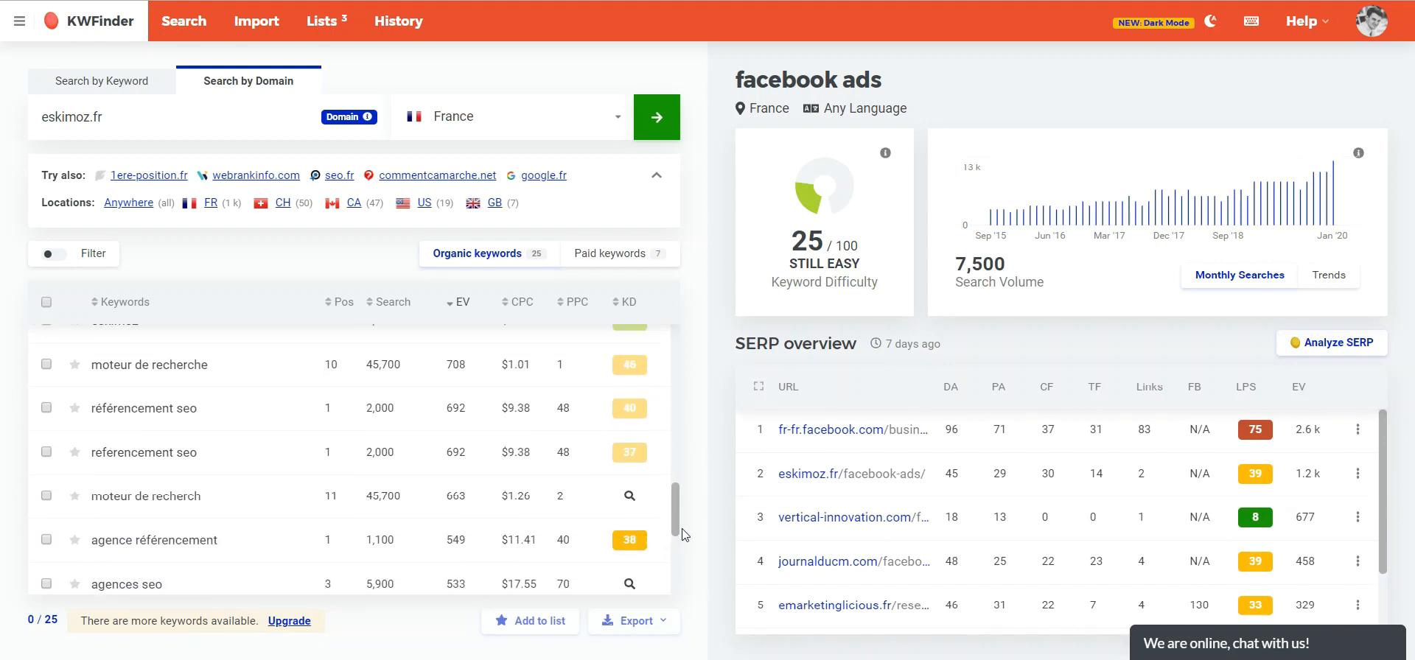
pyautogui.scroll(-4, 180, 483)
pyautogui.scroll(8, 363, 492)
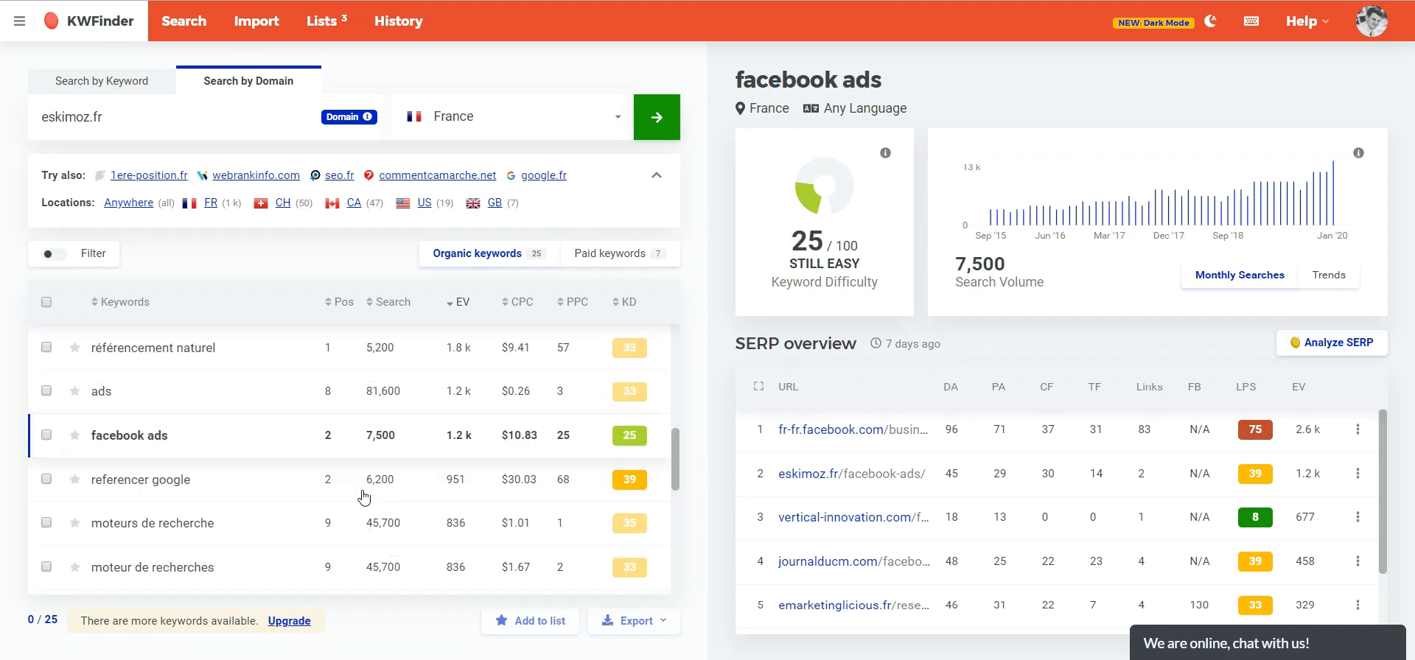
pyautogui.scroll(4, 363, 498)
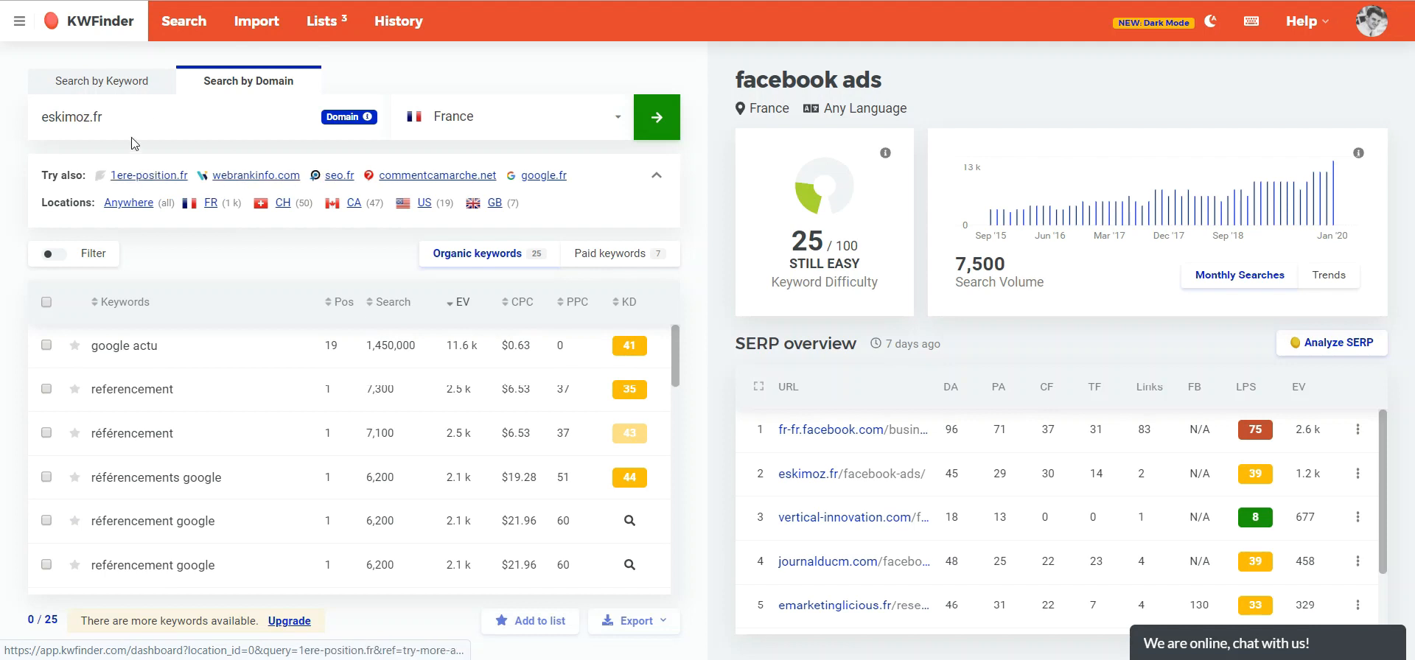
# - Return to the Search by Keyword tab with the "consultant seo" query
pyautogui.moveTo(104, 117); pyautogui.dragTo(52, 118)
pyautogui.click(87, 116)
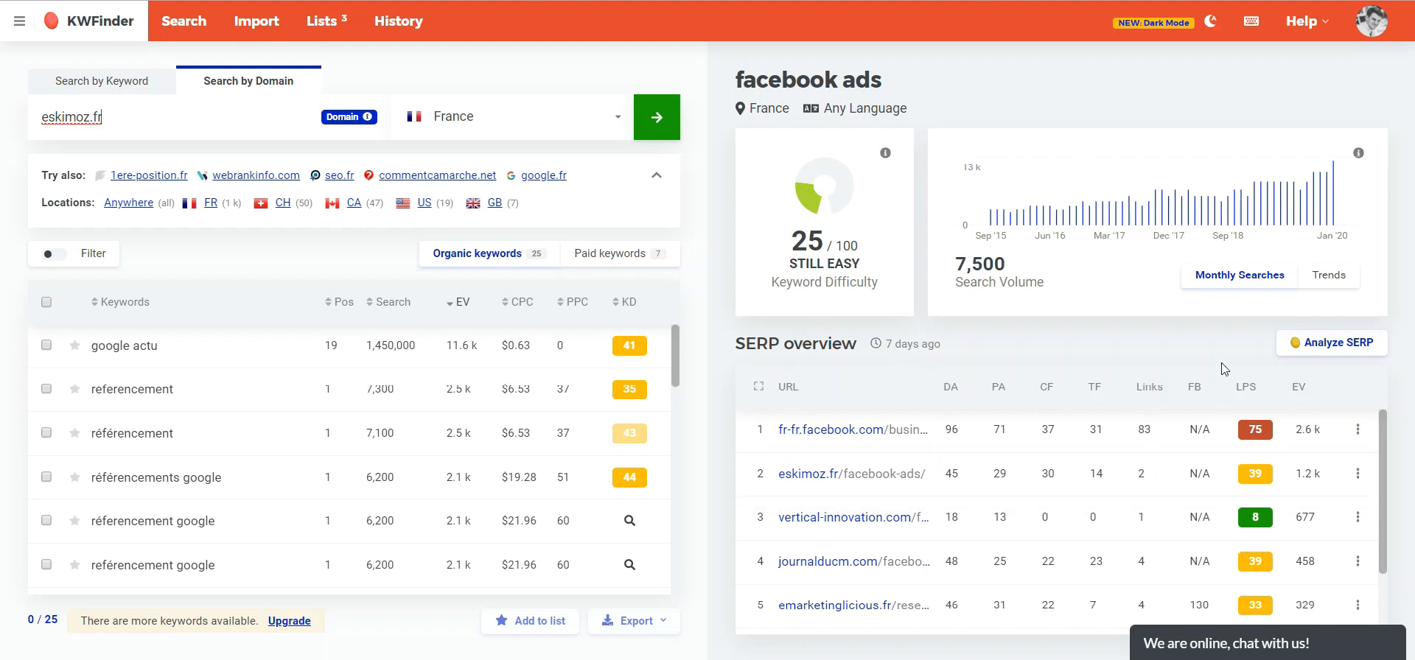
pyautogui.click(68, 84)
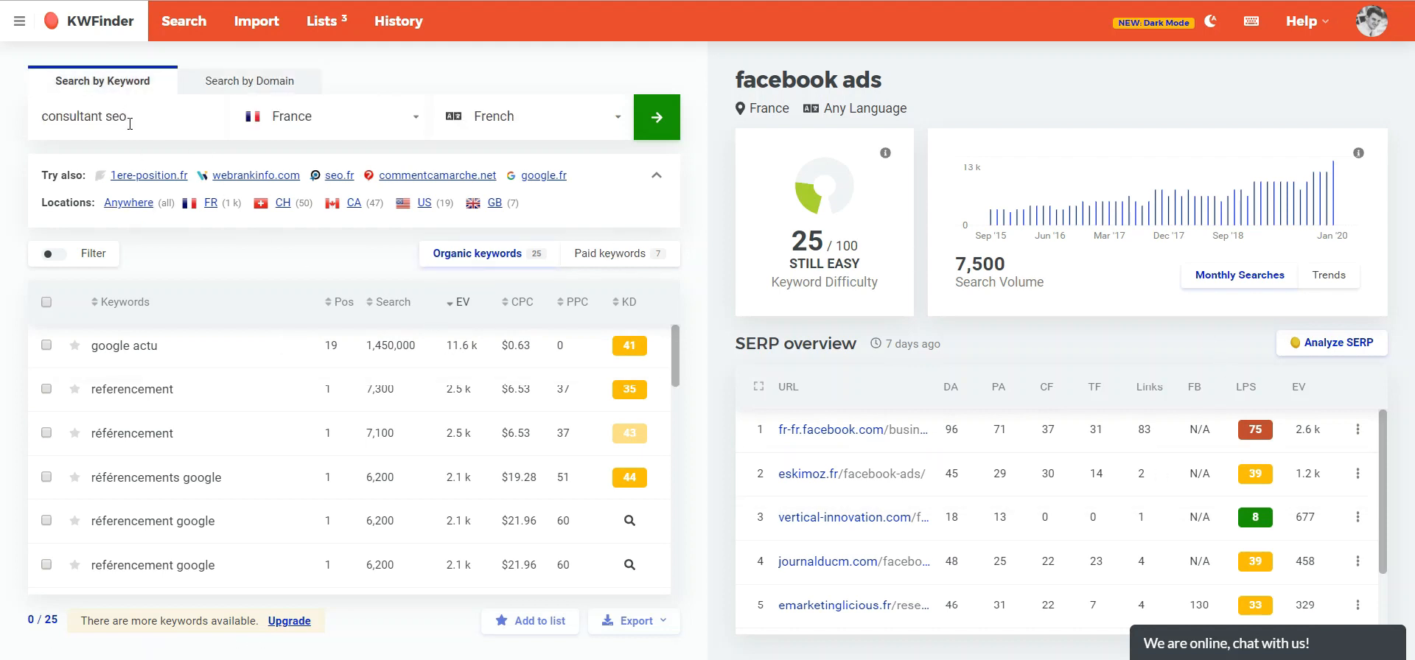
pyautogui.moveTo(130, 124); pyautogui.dragTo(2, 114)
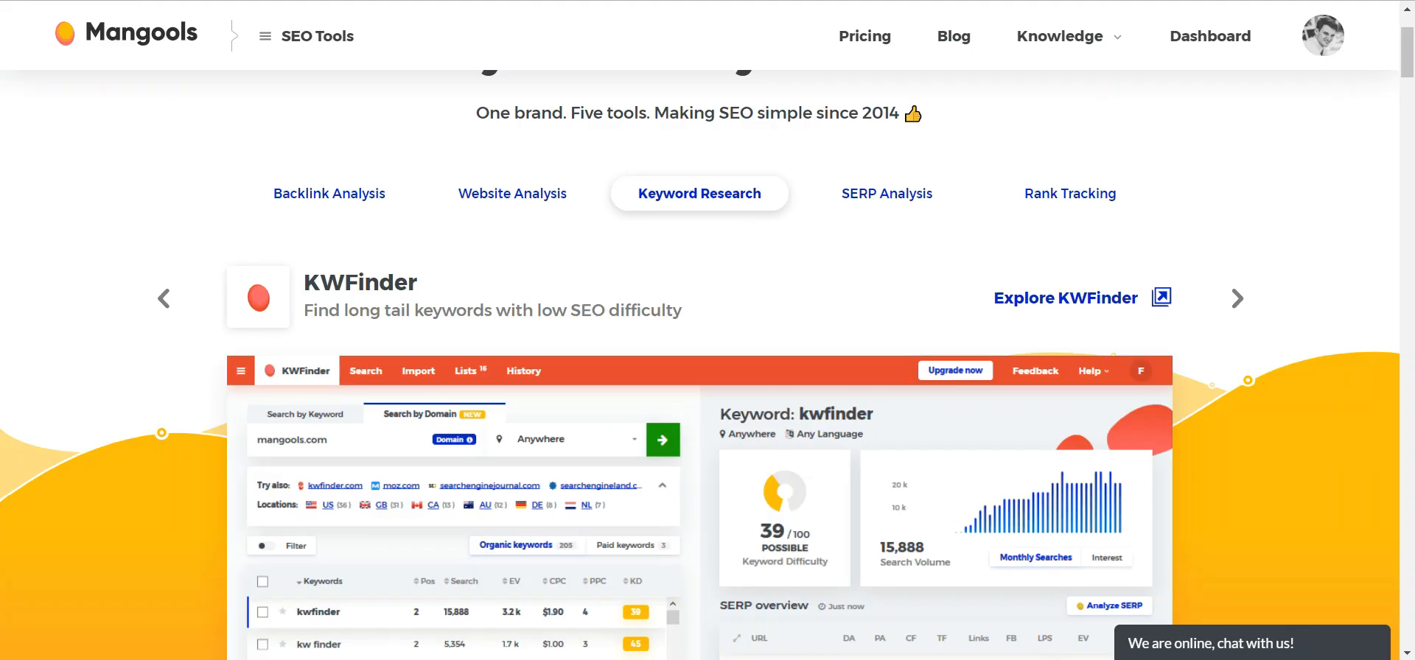
# - On the Mangools website, browse the tools carousel to the SERPChecker preview
pyautogui.scroll(2, 120, 323)
pyautogui.scroll(-2, 209, 286)
pyautogui.click(1236, 298)
pyautogui.scroll(-2, 1231, 325)
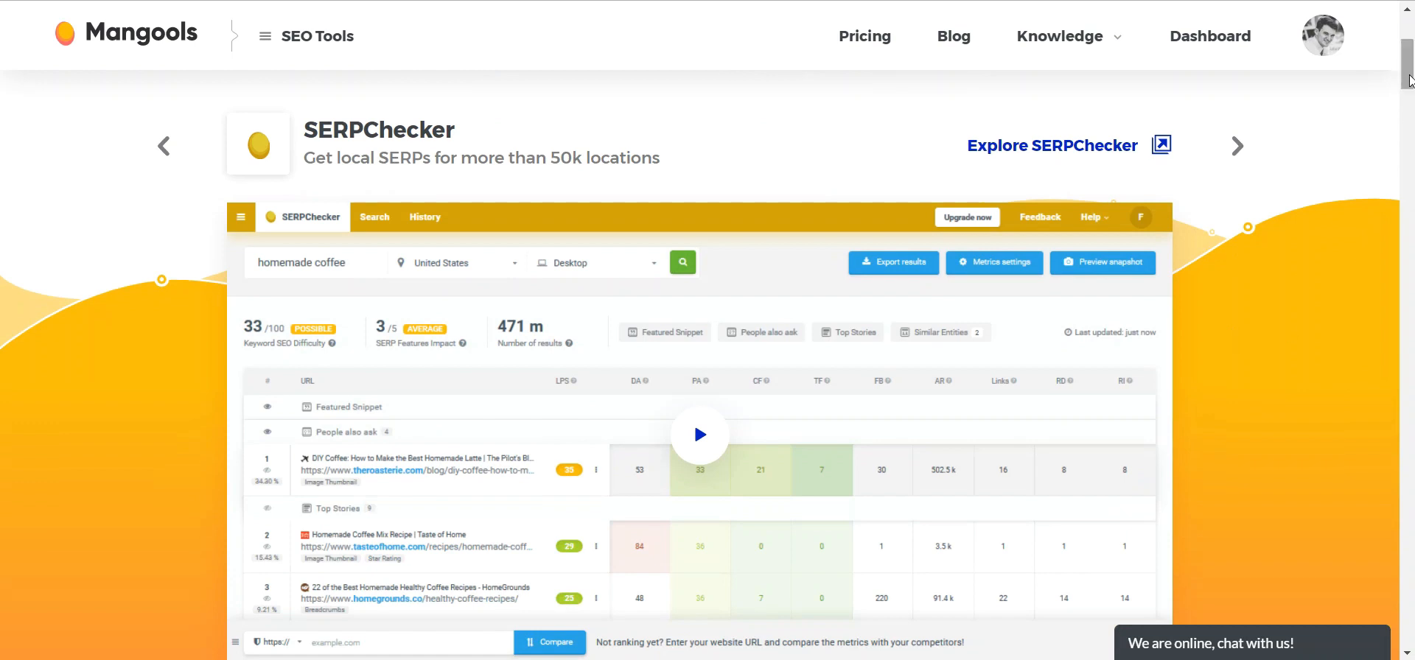
pyautogui.scroll(-1, 885, 236)
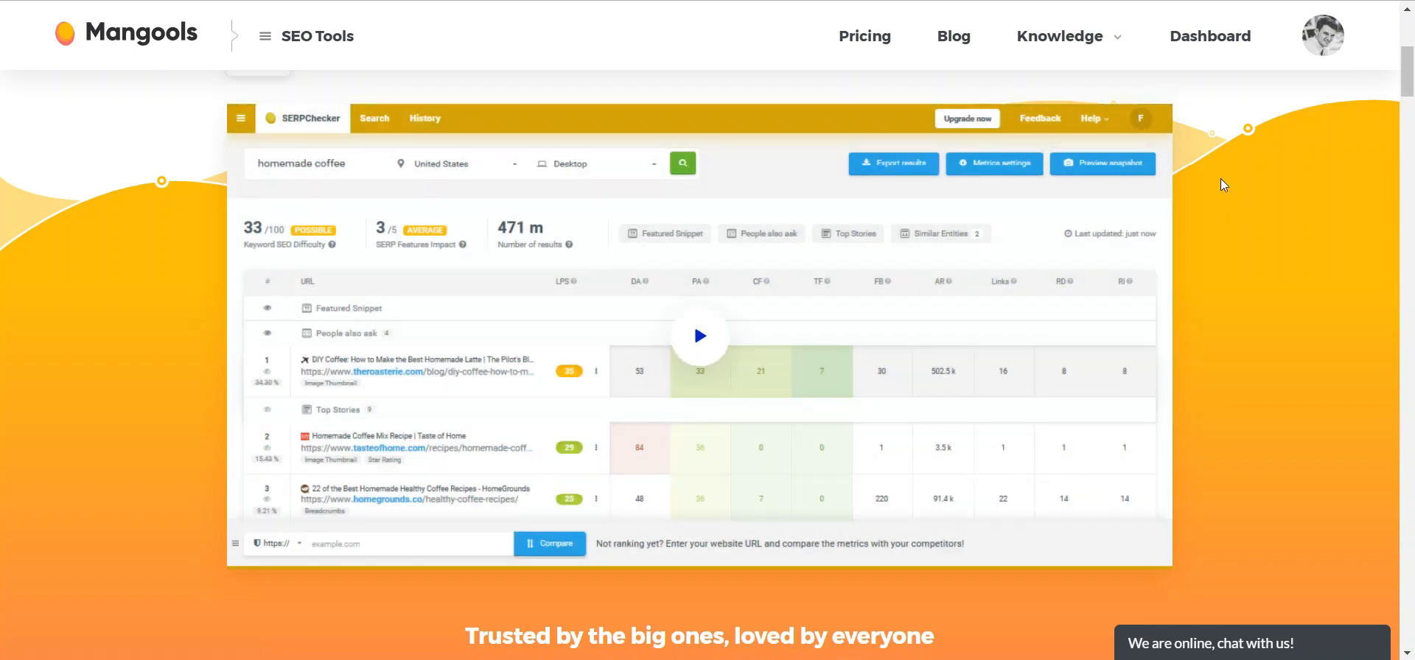
pyautogui.scroll(-4, 1206, 429)
pyautogui.scroll(6, 1224, 390)
pyautogui.scroll(-2, 1234, 347)
pyautogui.scroll(1, 1413, 134)
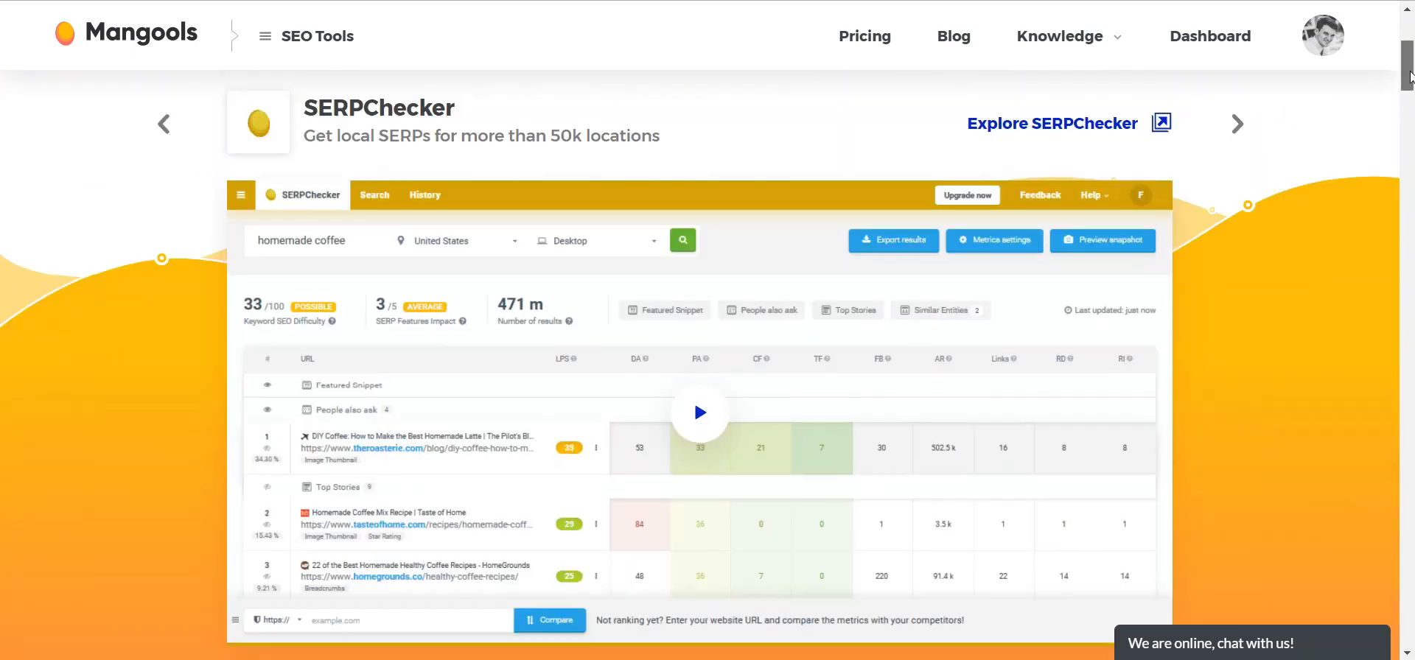
# - Advance the tools carousel to the SERPWatcher and LinkMiner previews
pyautogui.click(1239, 131)
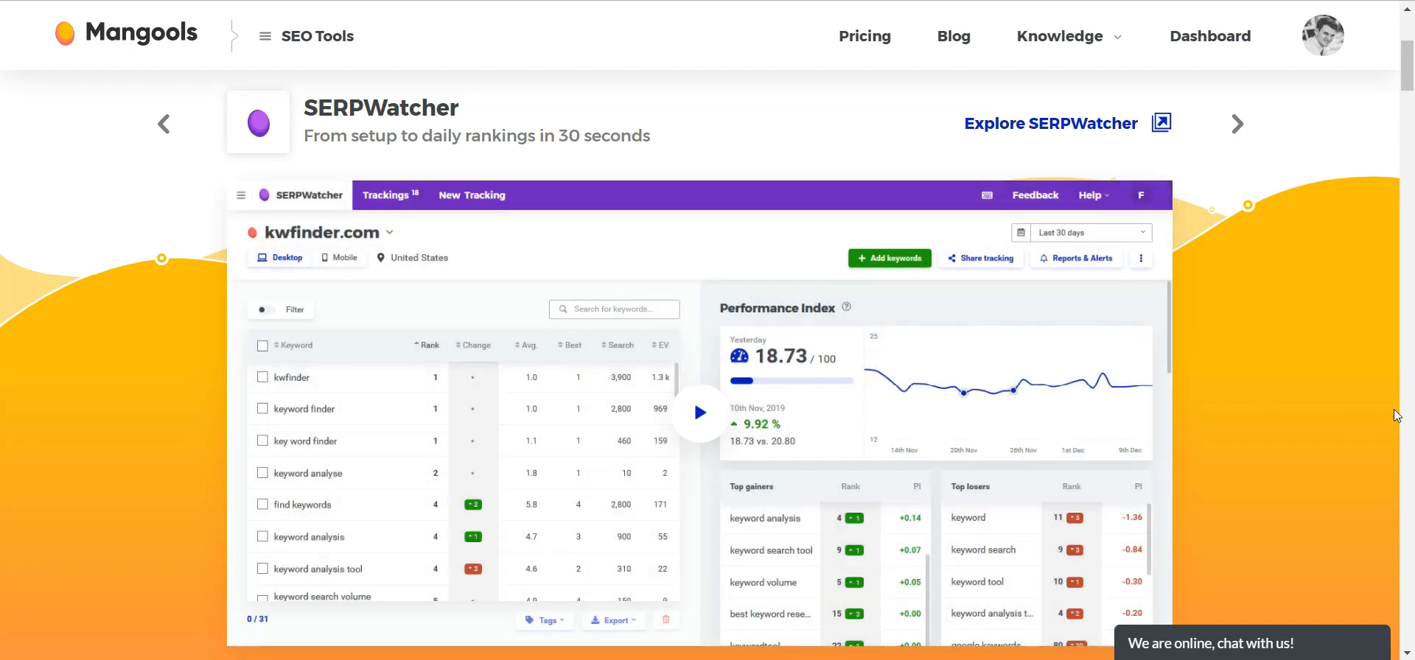
pyautogui.scroll(-1, 1380, 397)
pyautogui.scroll(-1, 1380, 397)
pyautogui.moveTo(1409, 92); pyautogui.dragTo(1405, 87)
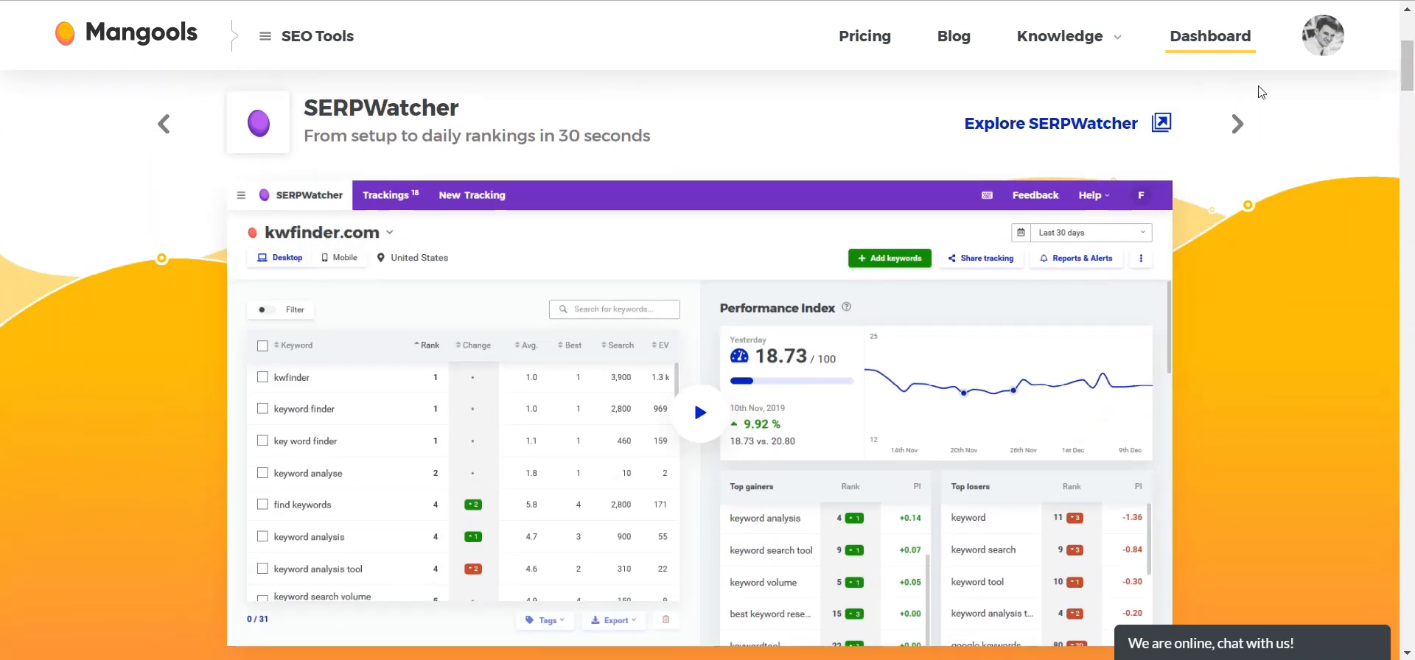
pyautogui.click(1236, 125)
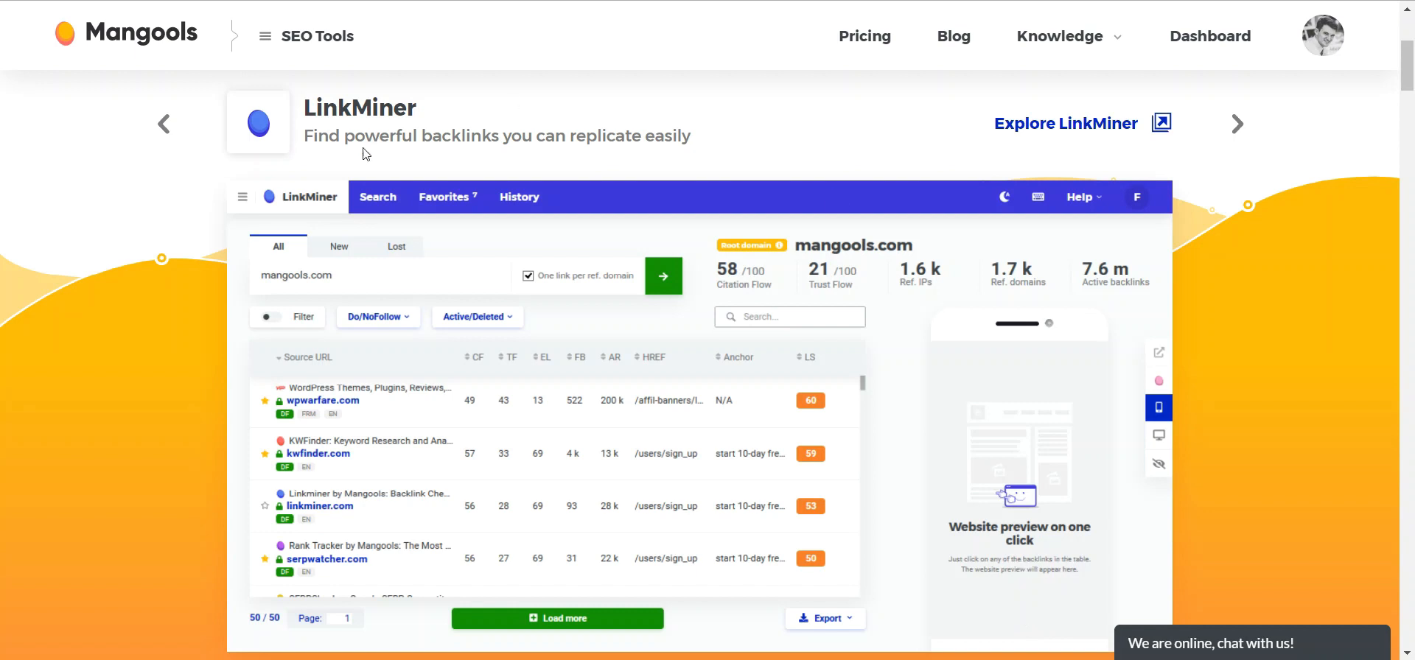
pyautogui.scroll(-2, 1192, 226)
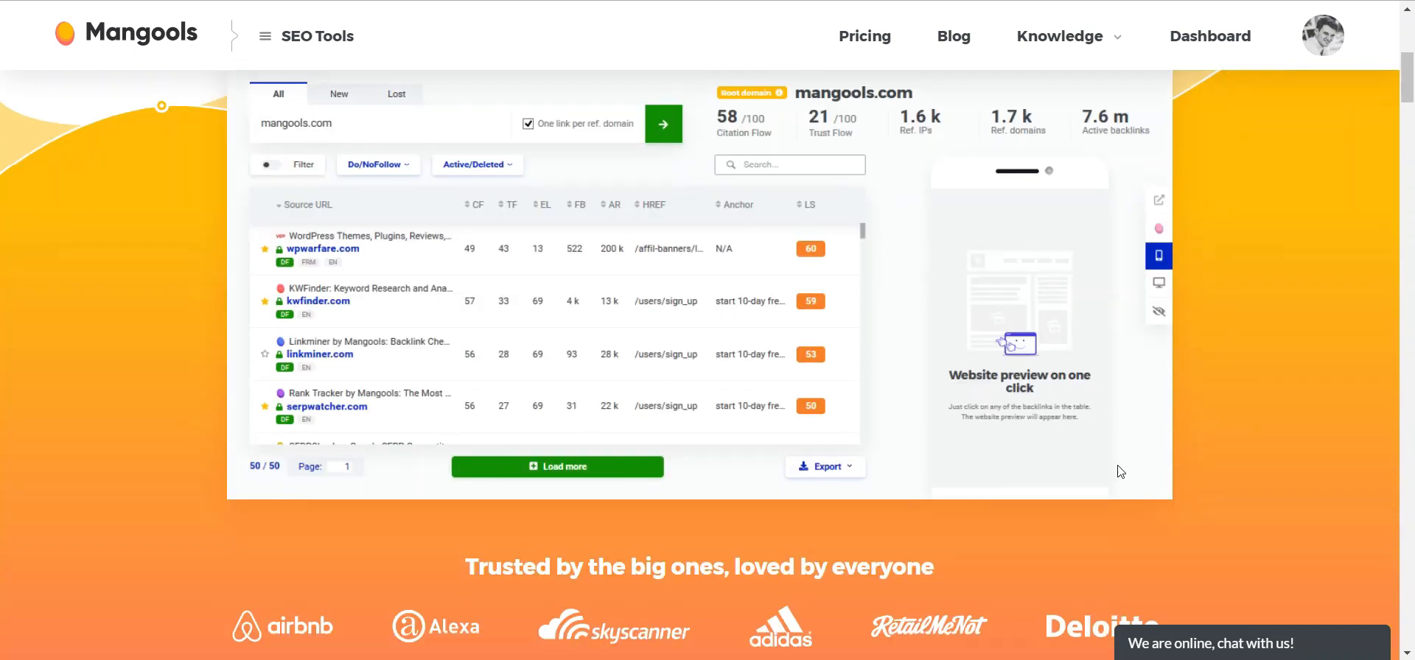
pyautogui.scroll(4, 1239, 273)
# - Advance the tools carousel to the SiteProfiler preview and scroll through it
pyautogui.click(1239, 276)
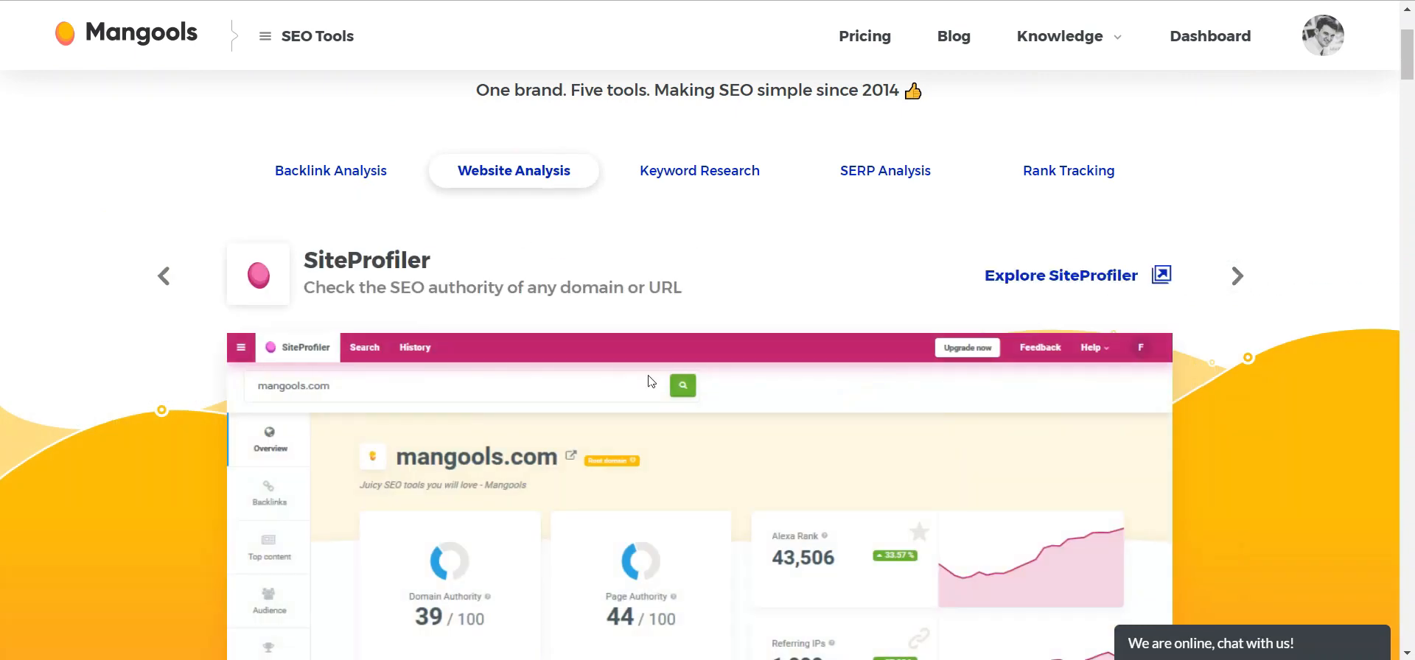
pyautogui.scroll(-2, 524, 347)
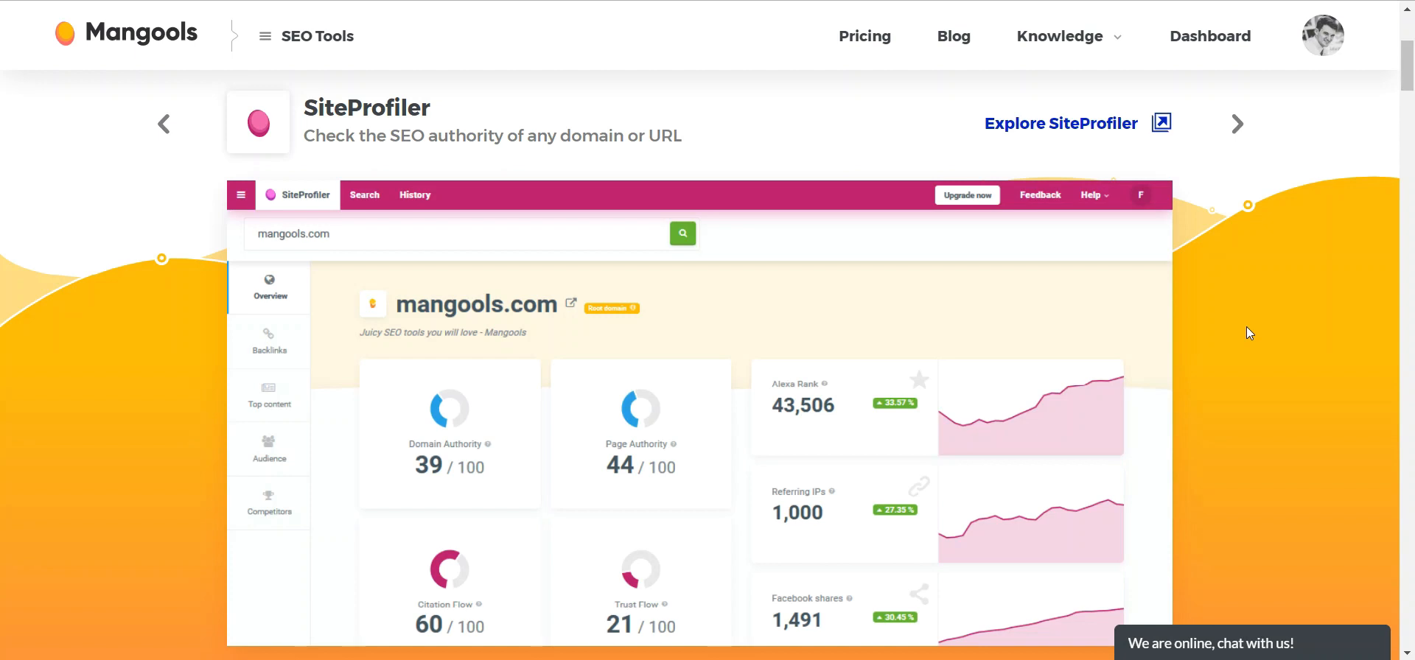
pyautogui.scroll(-2, 1050, 343)
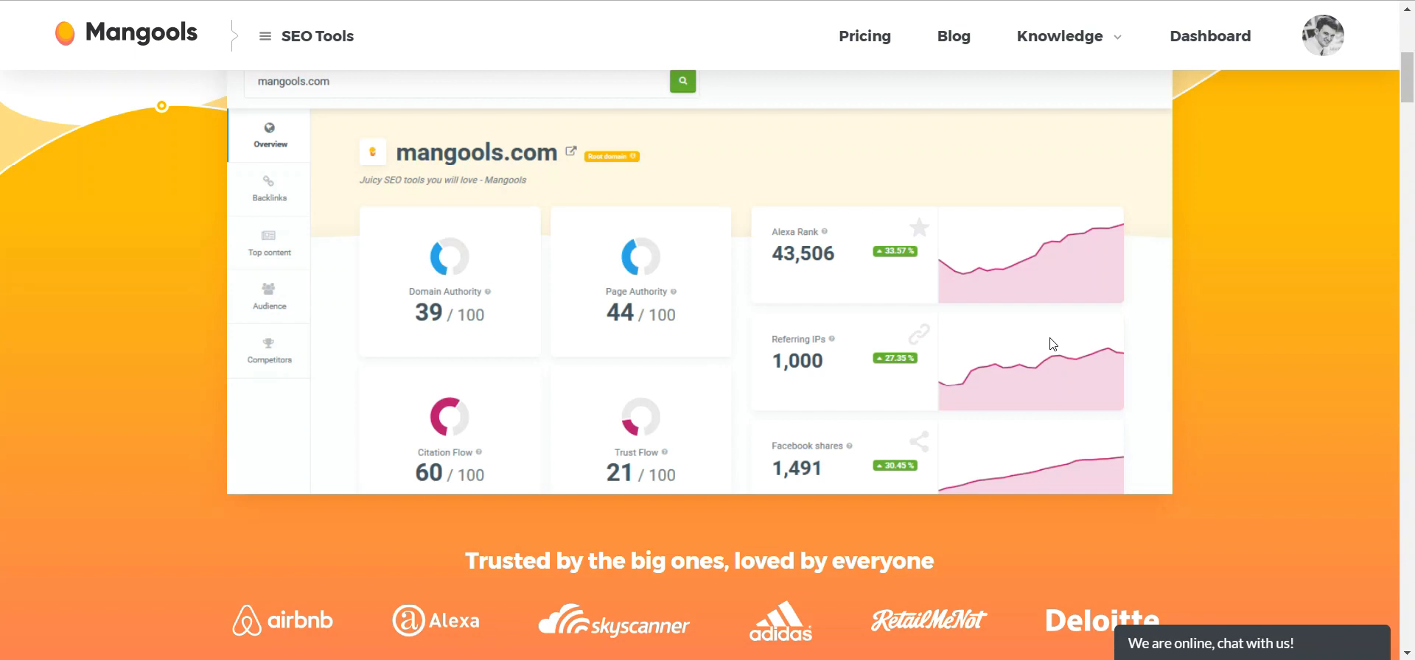
pyautogui.scroll(4, 1086, 396)
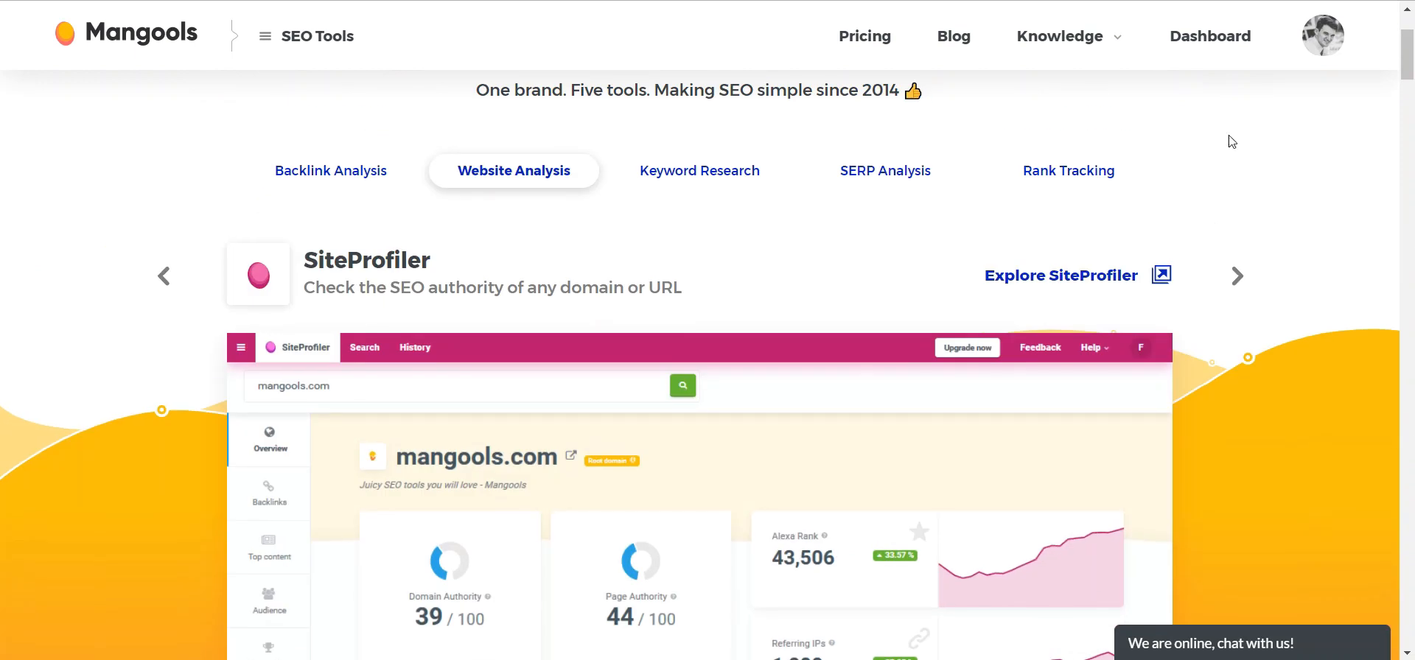
pyautogui.scroll(2, 1412, 155)
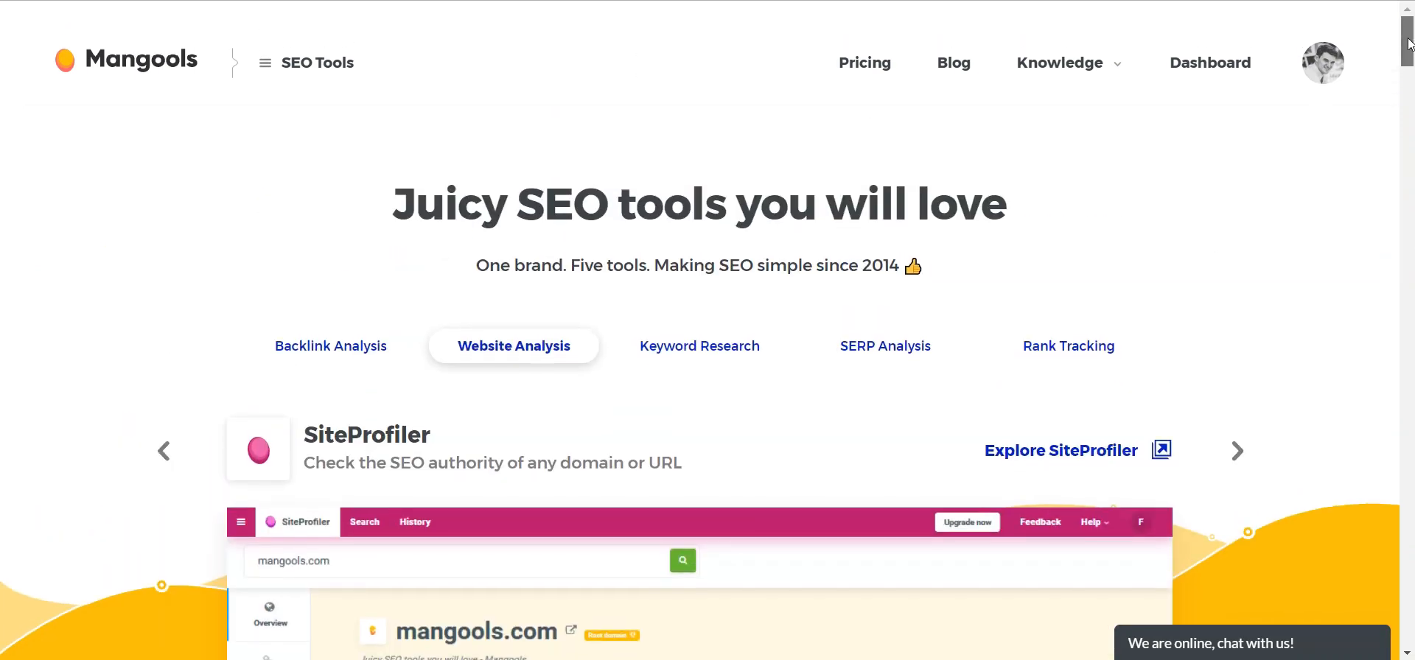
# - Open the Mangools pricing page and compare the Basic, Premium and Agency plans
pyautogui.click(864, 70)
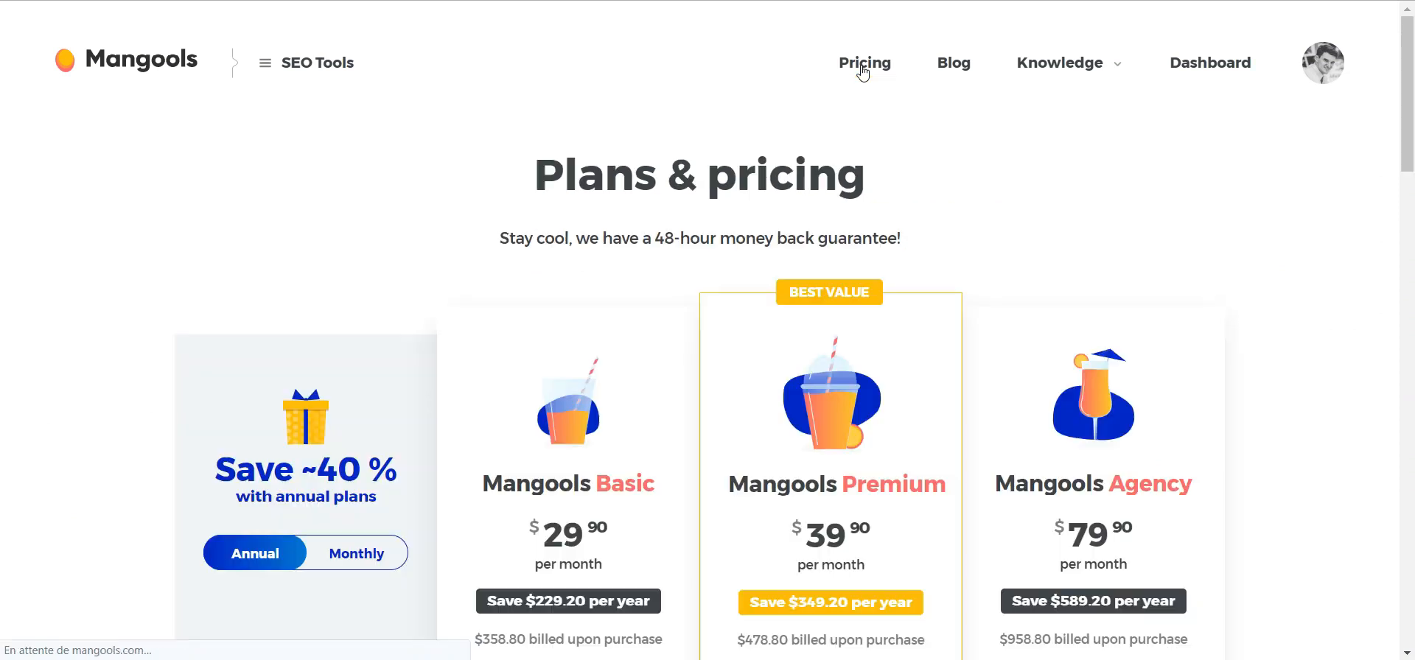
pyautogui.scroll(-2, 752, 190)
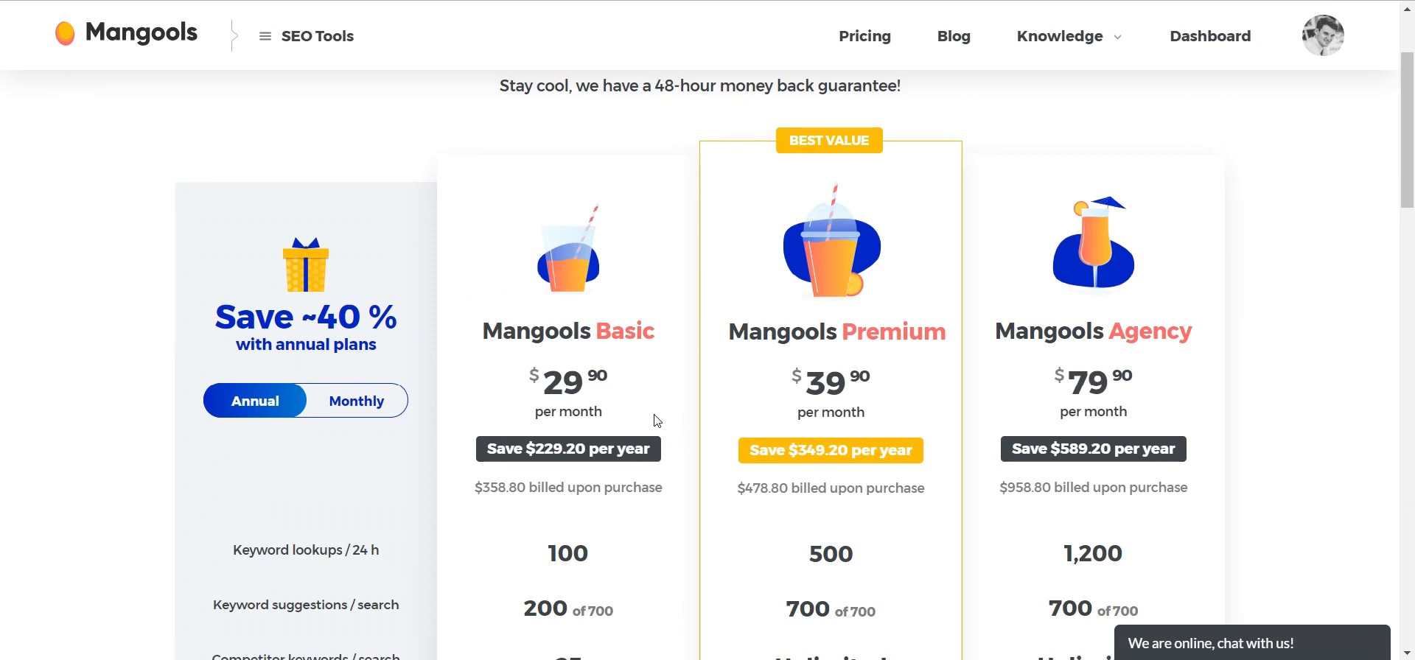
pyautogui.scroll(-2, 401, 424)
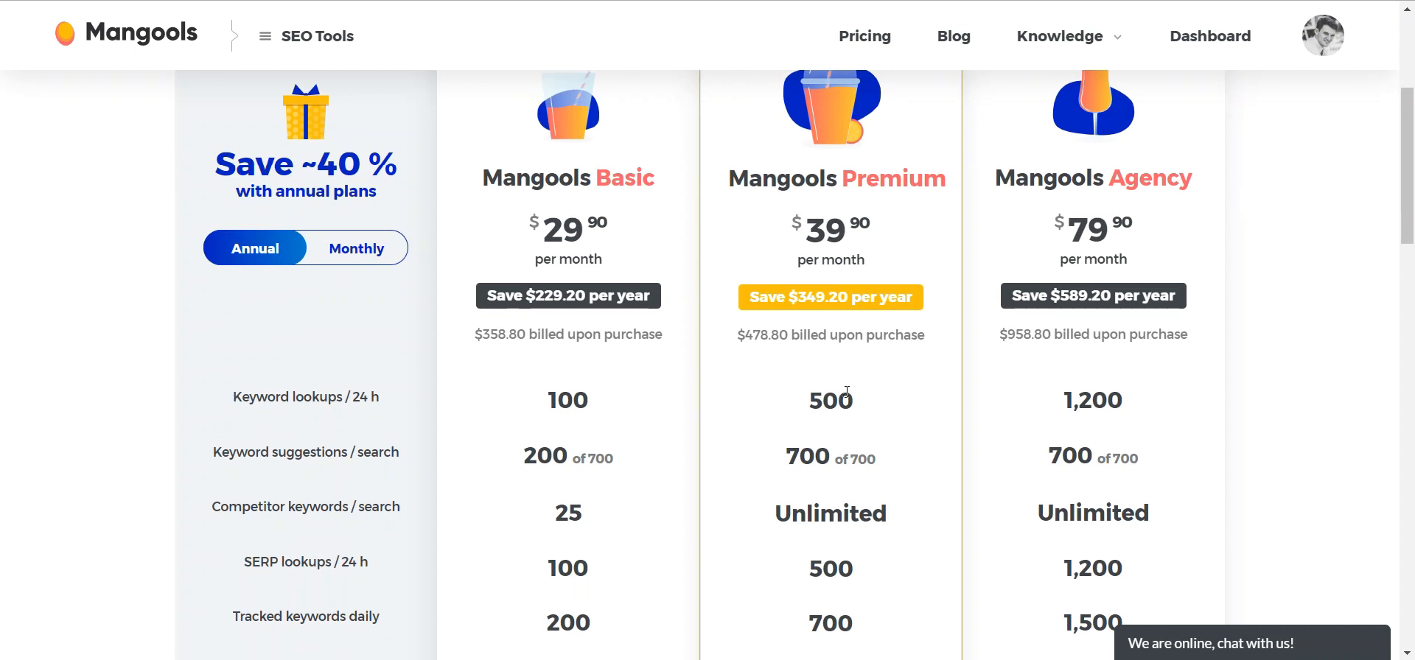
pyautogui.scroll(-2, 847, 392)
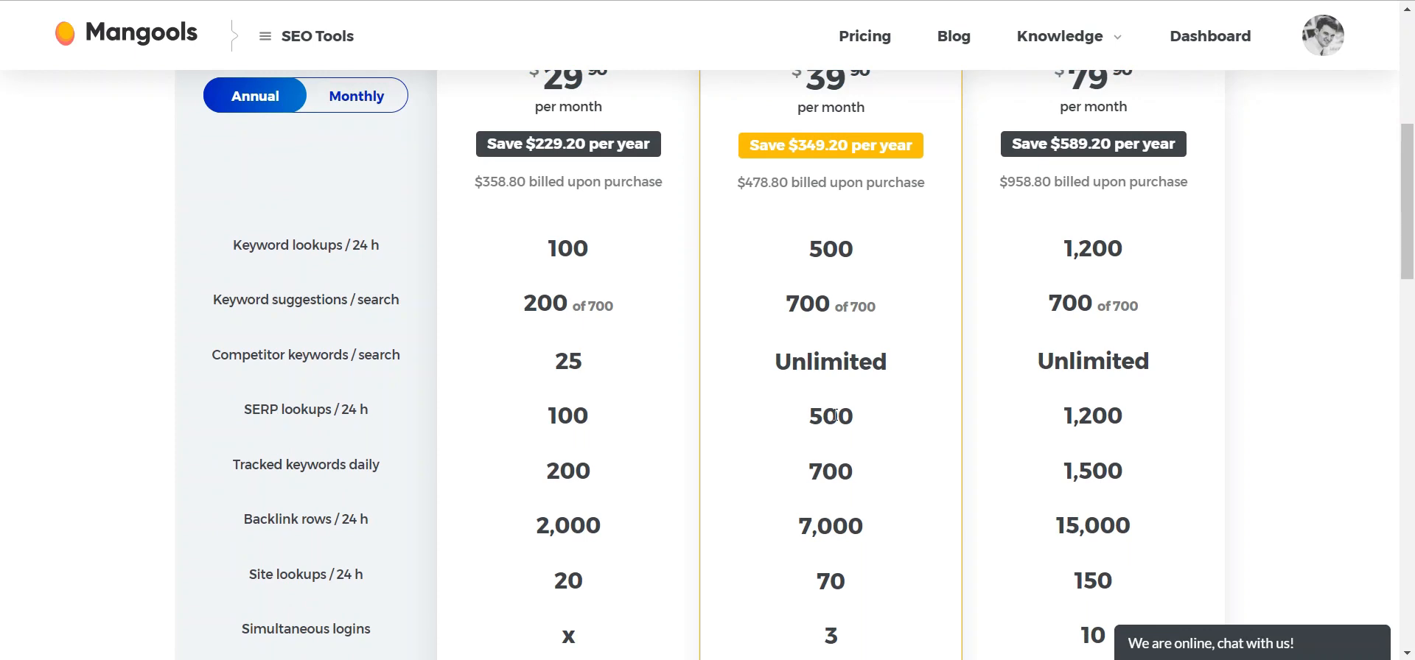
pyautogui.scroll(4, 679, 467)
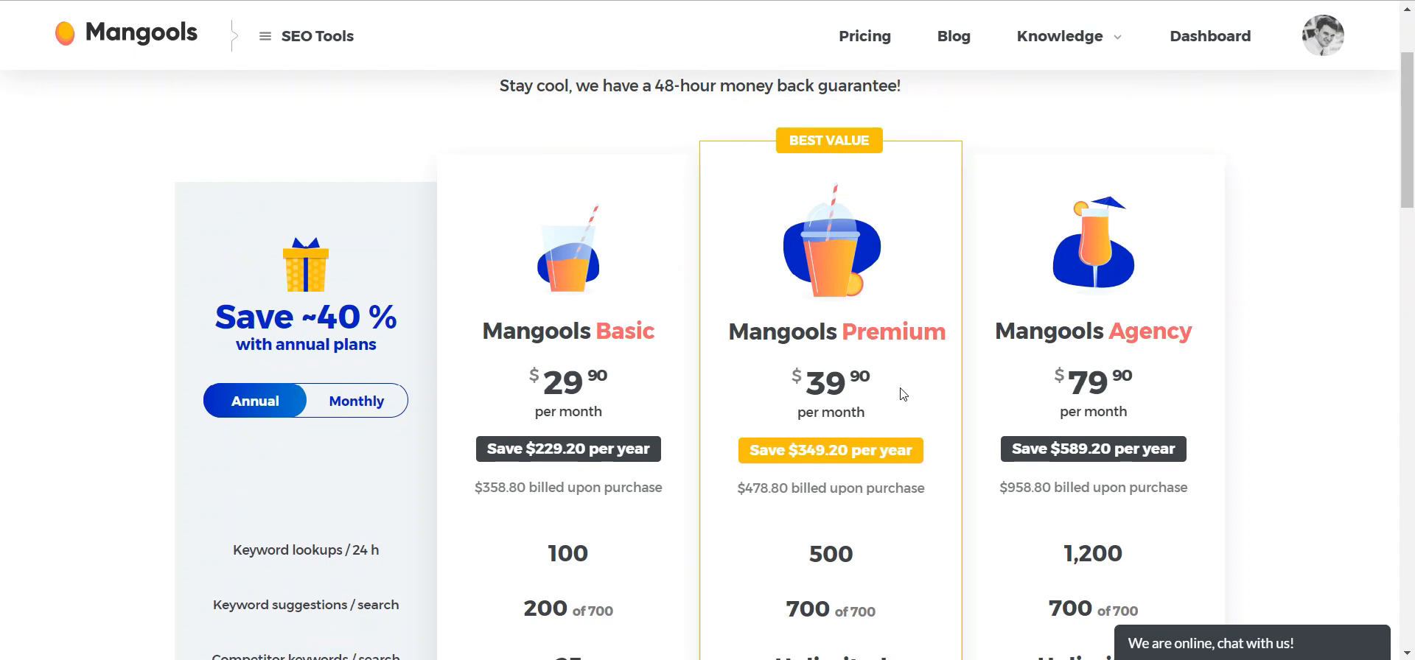
pyautogui.scroll(-2, 1103, 382)
pyautogui.scroll(-2, 1109, 487)
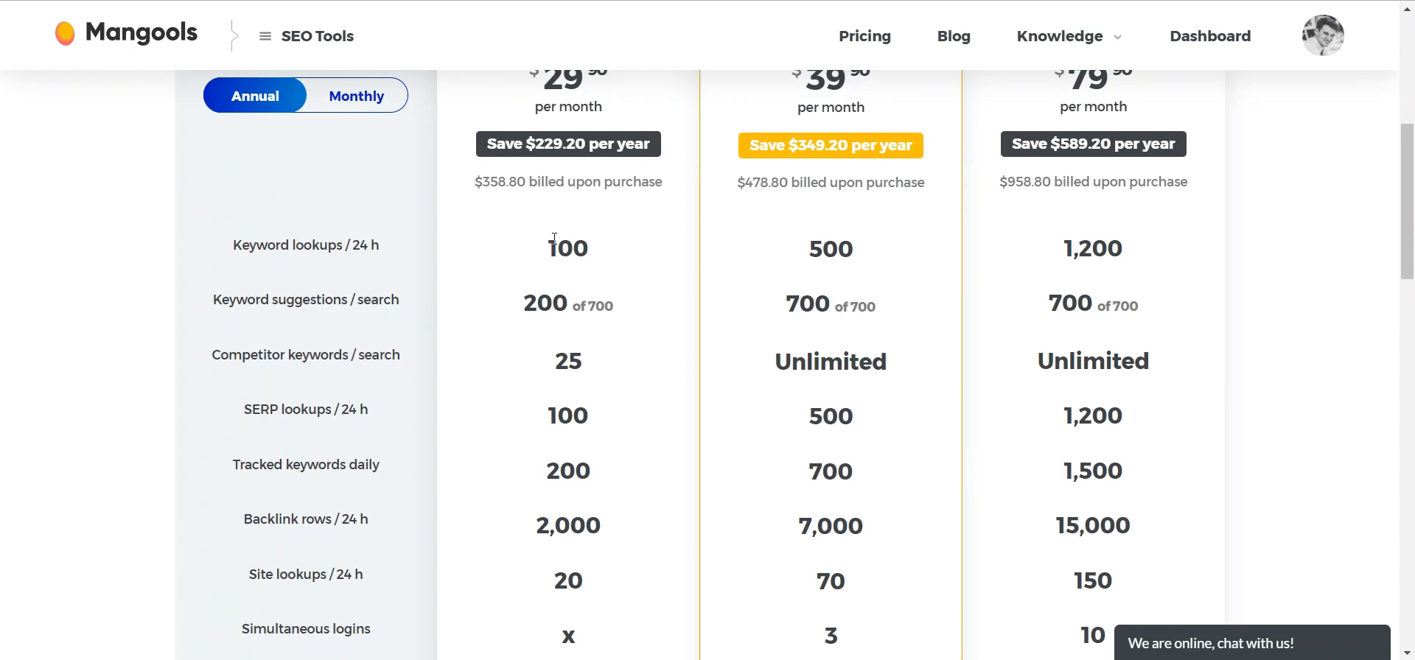
# - Review the plans' usage limits, highlighting the Premium plan's simultaneous logins value
pyautogui.moveTo(515, 299); pyautogui.dragTo(657, 310)
pyautogui.click(594, 437)
pyautogui.scroll(-4, 594, 437)
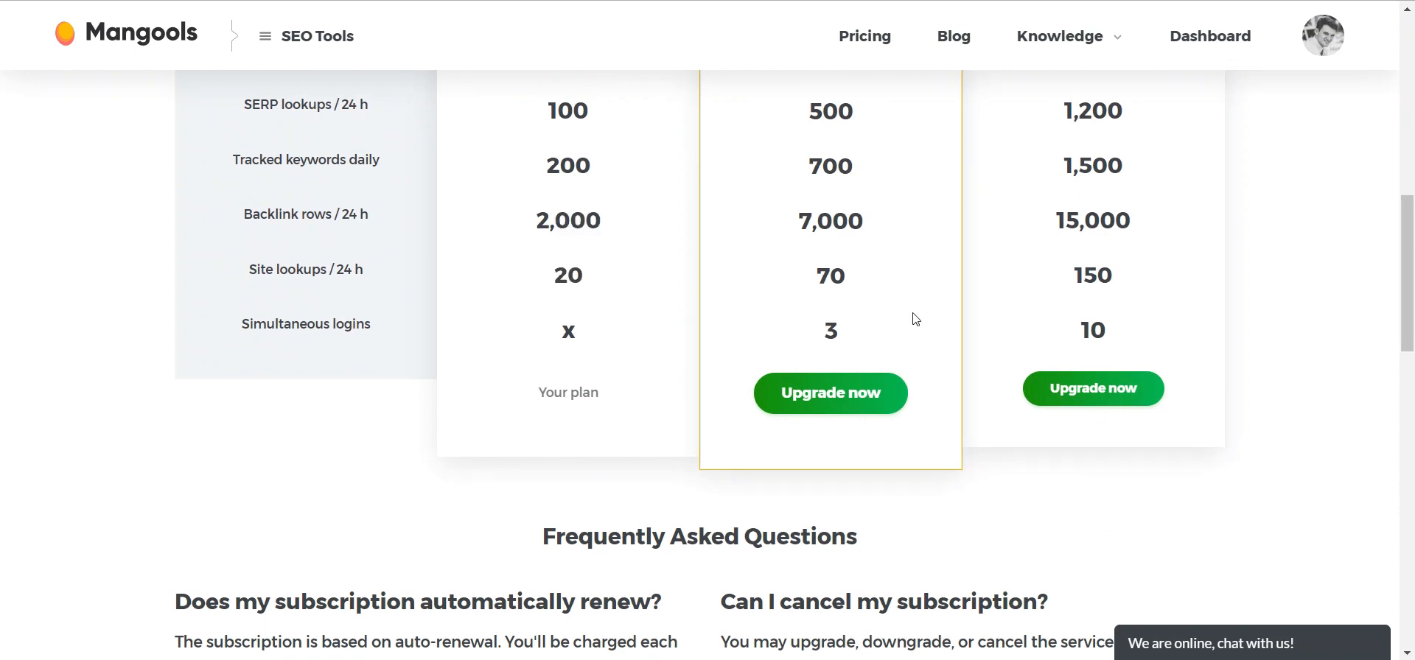
pyautogui.doubleClick(844, 336)
pyautogui.scroll(6, 872, 335)
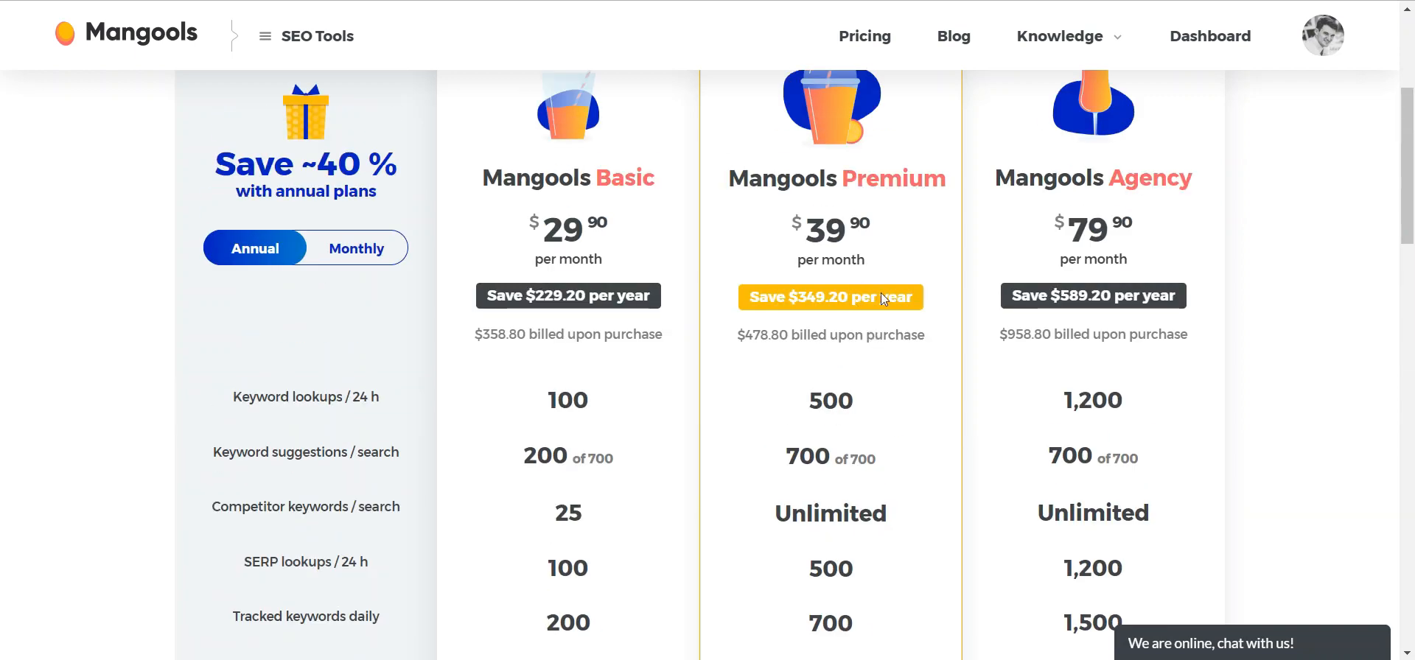
pyautogui.scroll(-4, 878, 310)
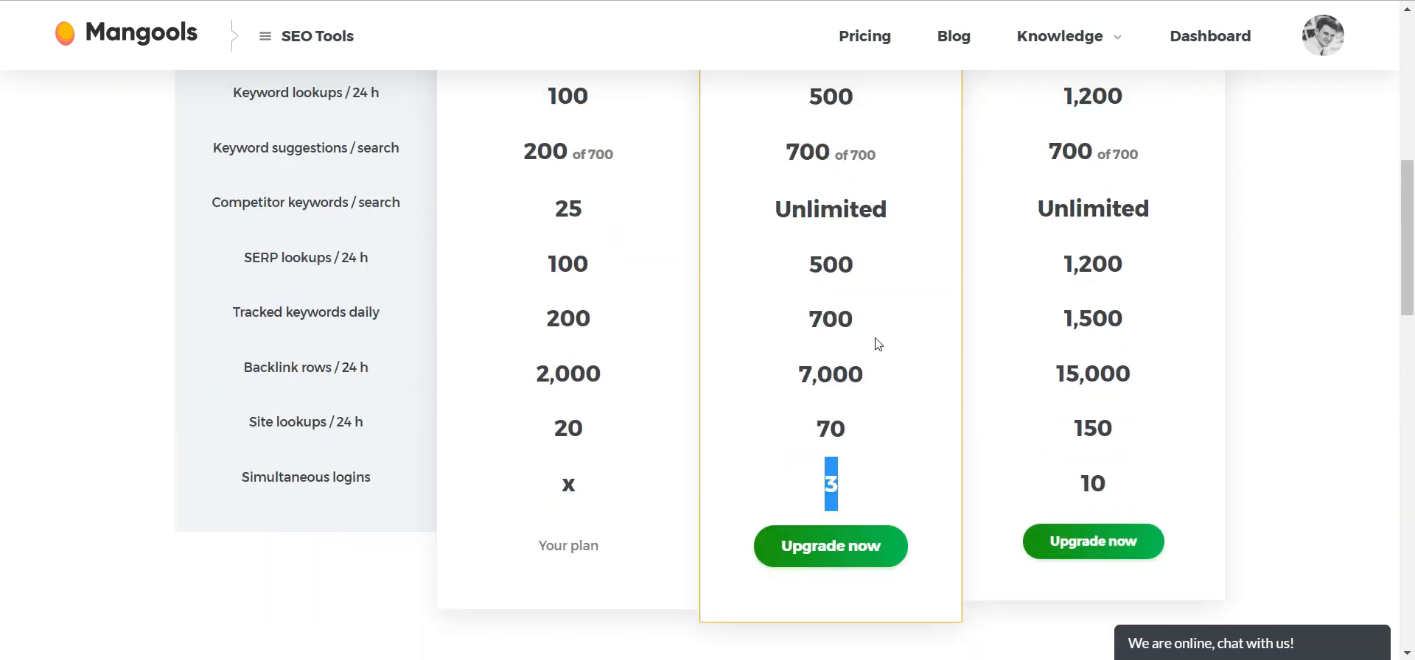
pyautogui.click(780, 487)
pyautogui.scroll(2, 884, 469)
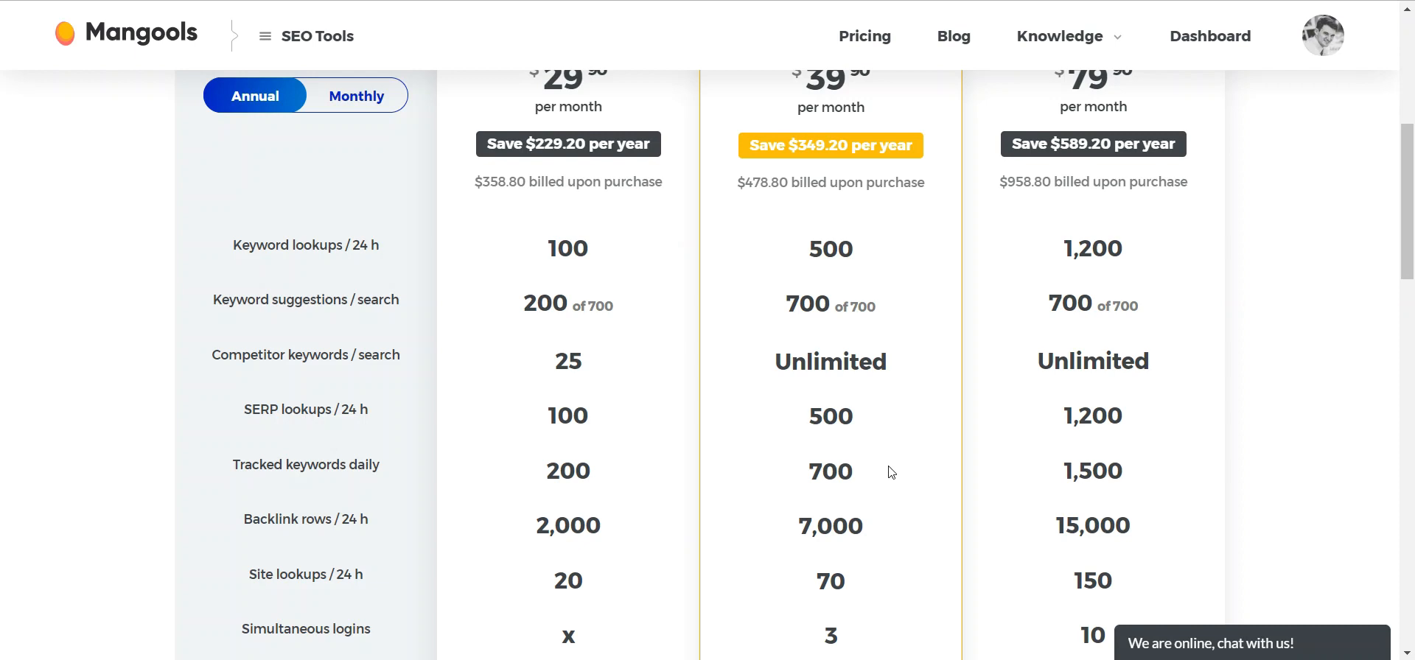
pyautogui.scroll(-2, 892, 464)
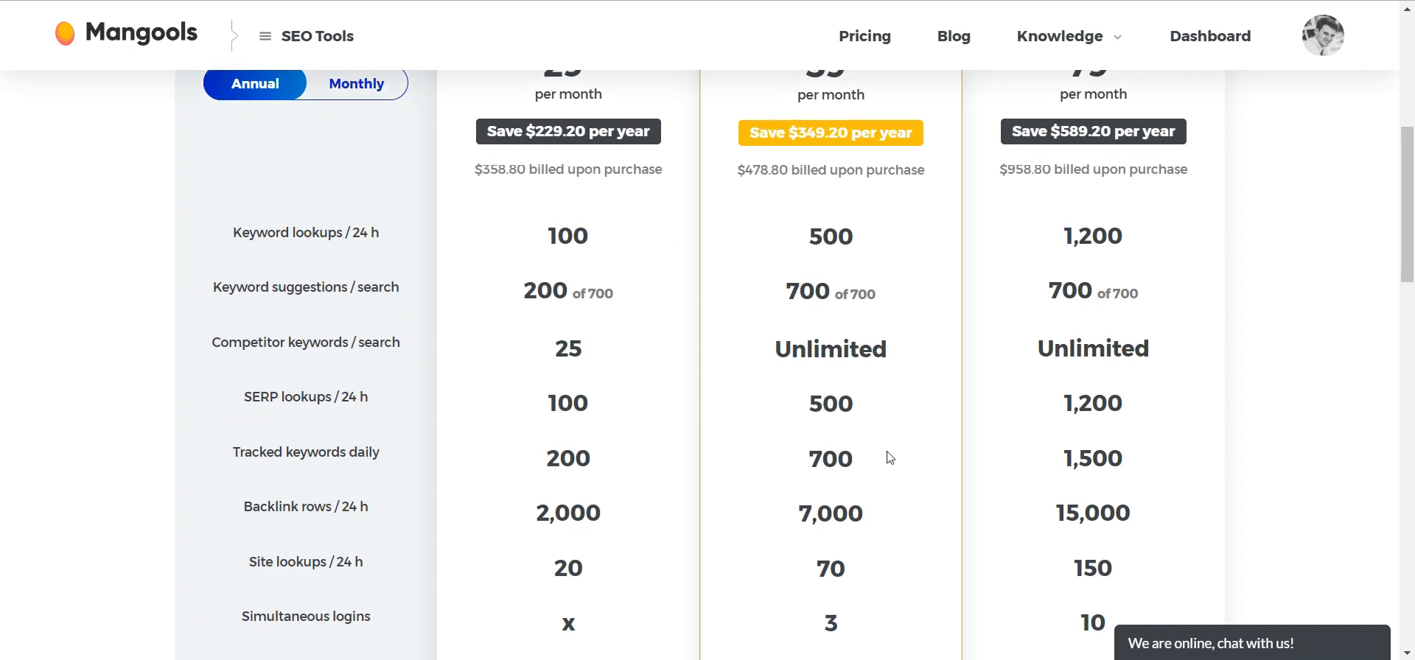
pyautogui.moveTo(1413, 240); pyautogui.dragTo(1413, 167)
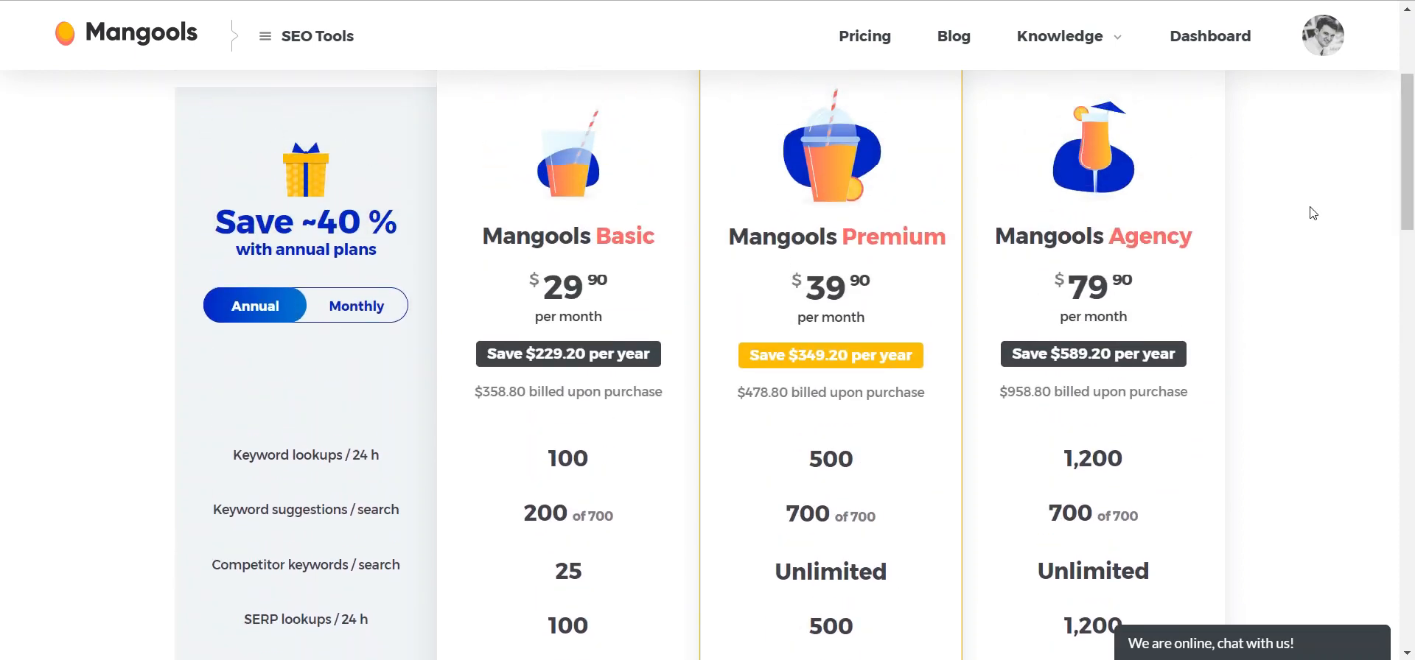
# - Switch the plan prices to monthly billing and back to annual billing to compare them
pyautogui.scroll(3, 1020, 171)
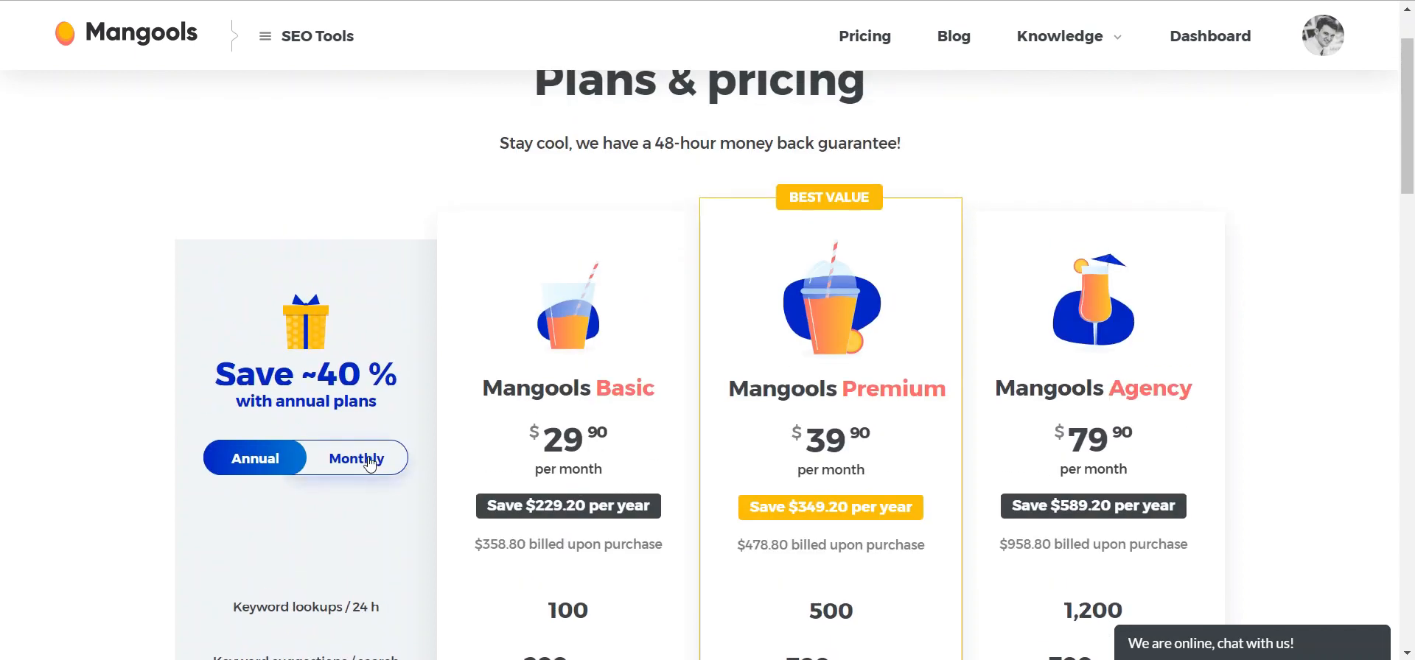
pyautogui.click(377, 465)
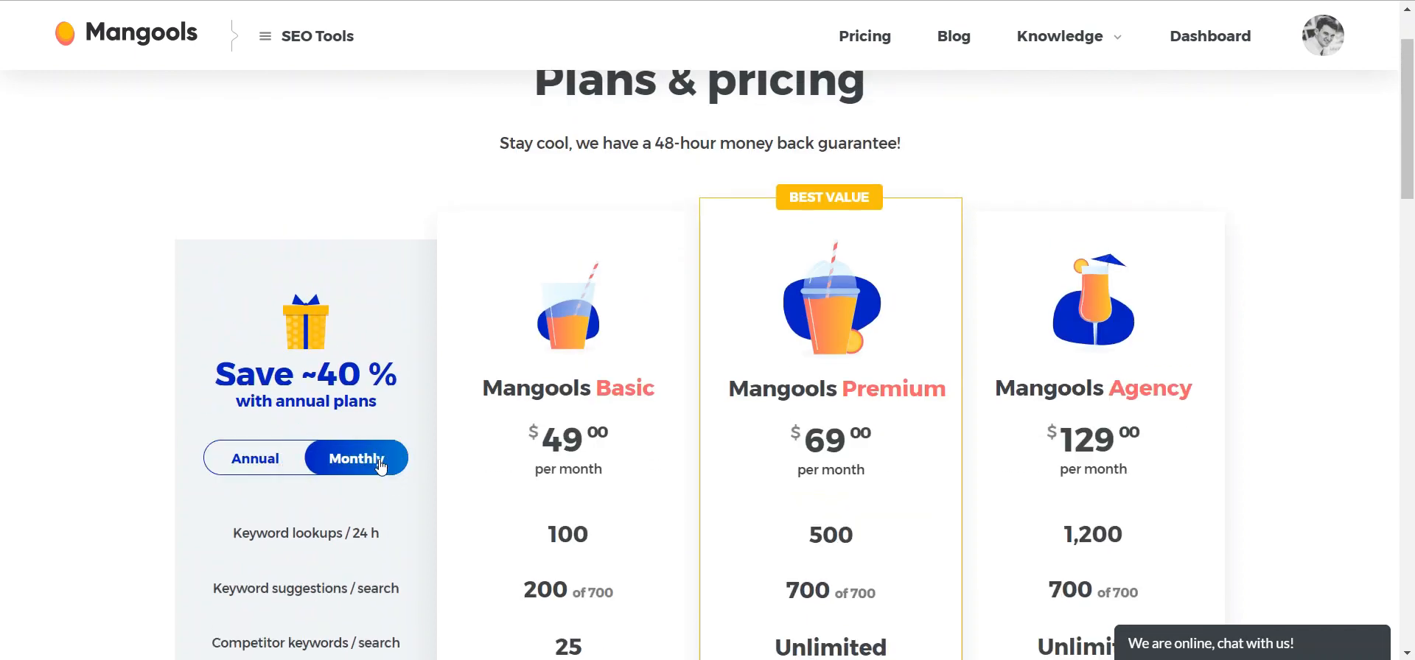
pyautogui.click(251, 460)
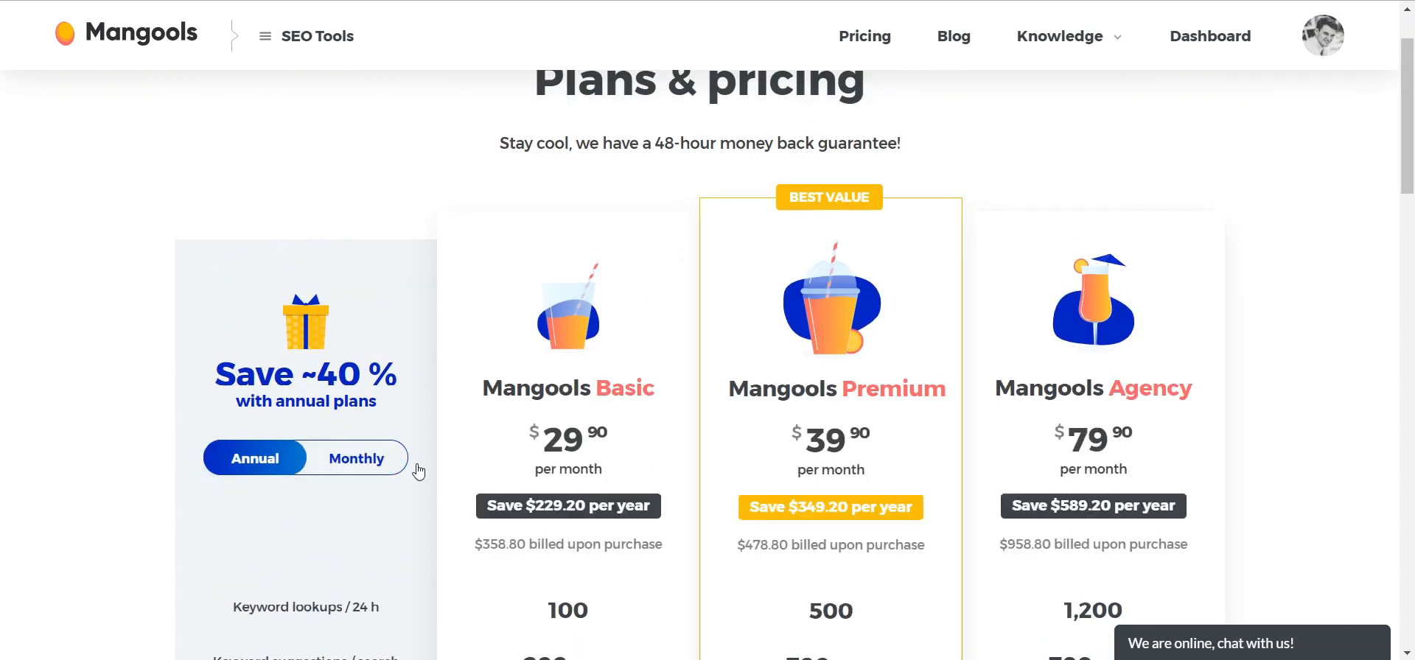
# - Scroll through the plans' usage limits again to compare the Basic, Premium and Agency tiers
pyautogui.scroll(-2, 560, 463)
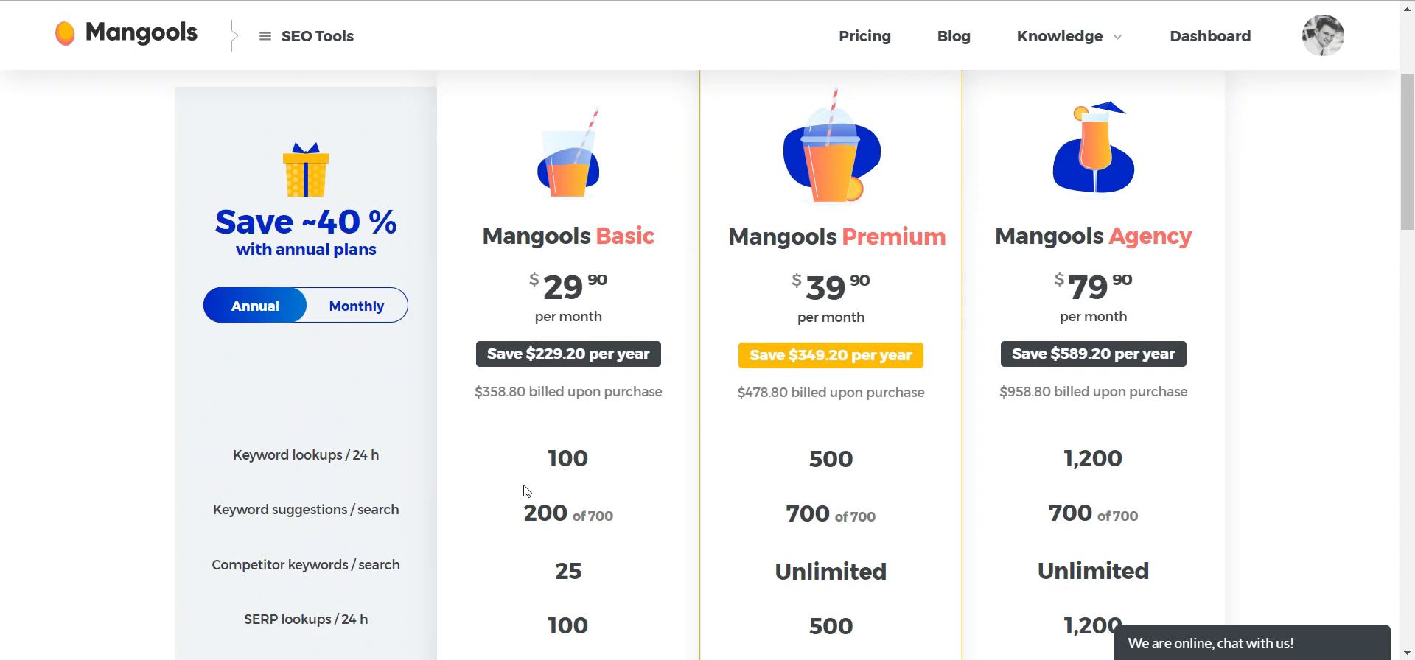
pyautogui.scroll(-2, 525, 484)
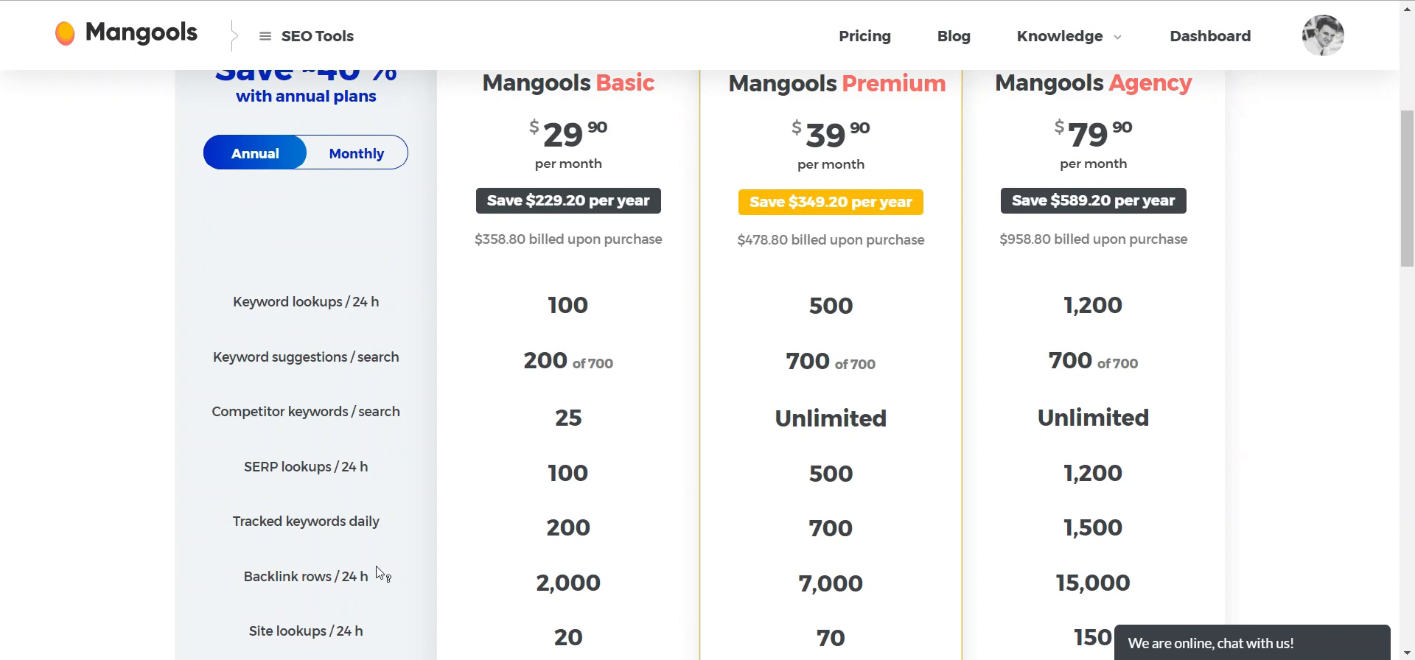
pyautogui.scroll(2, 373, 575)
pyautogui.moveTo(356, 583)
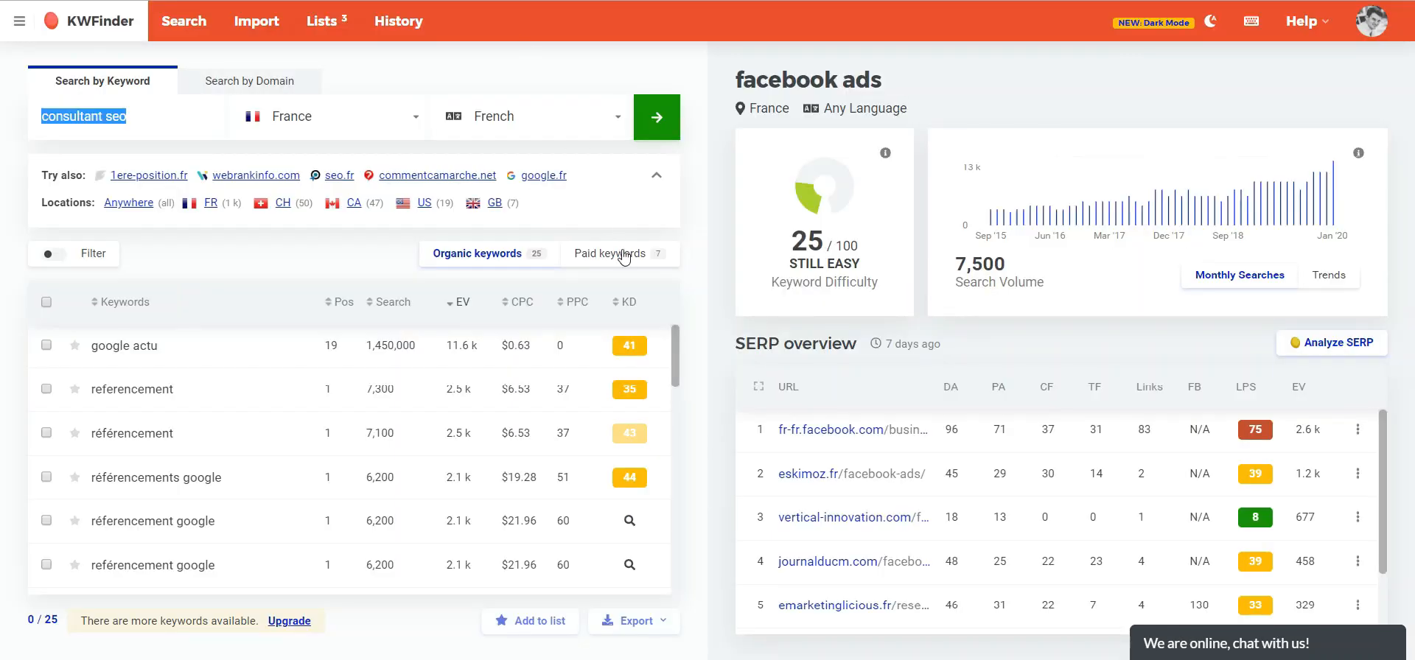
pyautogui.moveTo(635, 342)
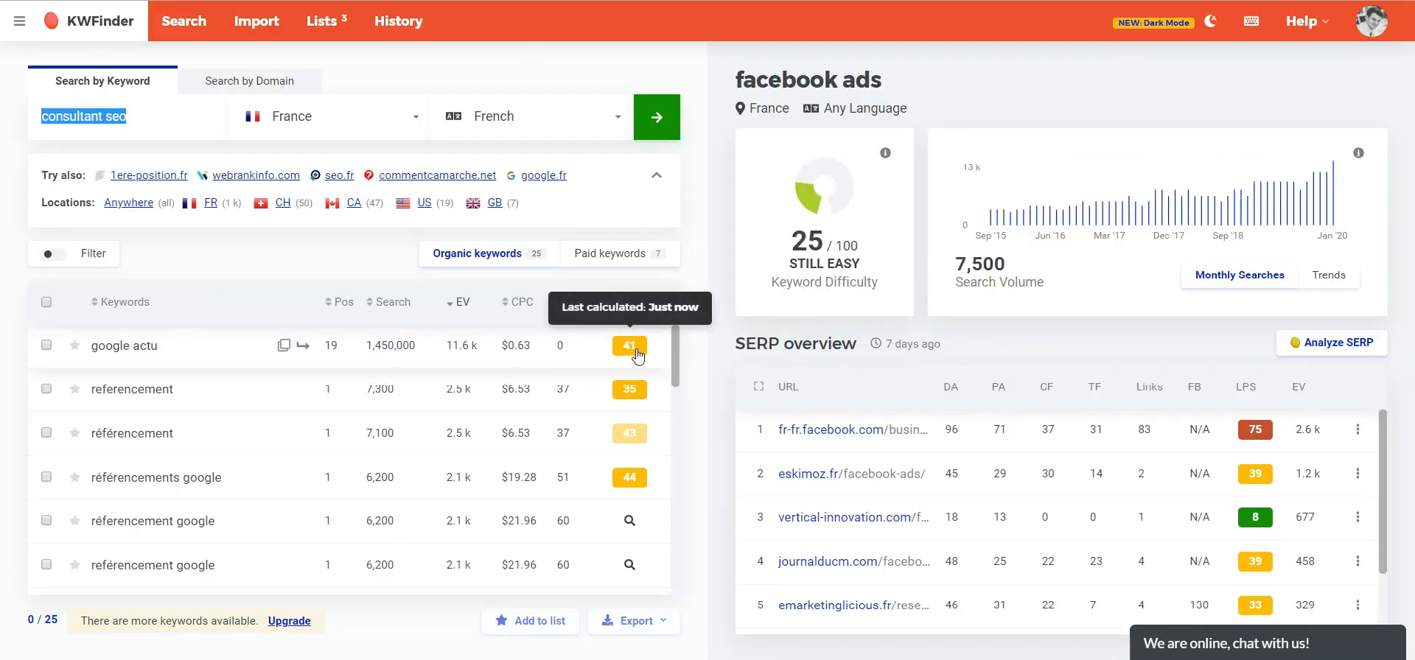